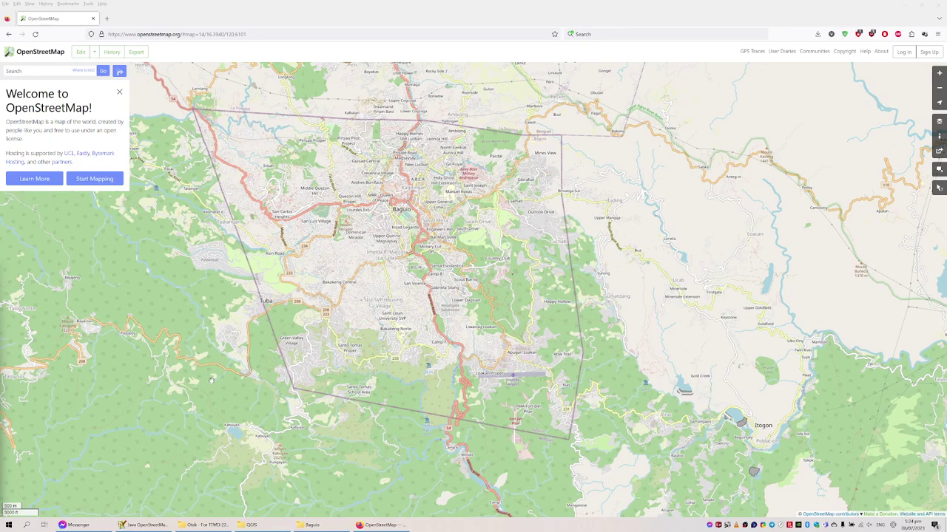
- Examine the standard map of Baguio closely around Mirador hill and the Eco Spirituality Park
scroll(385, 258, down, 1)
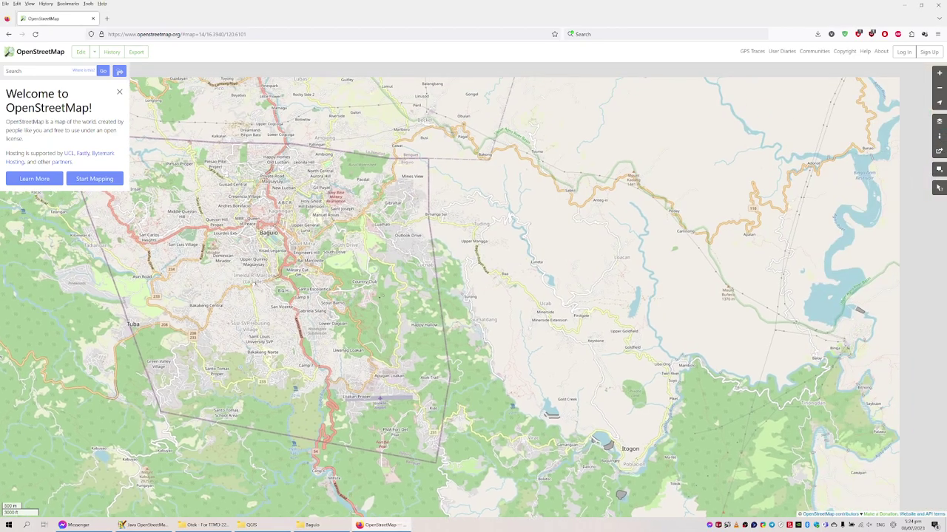
scroll(386, 258, up, 2)
scroll(326, 282, down, 1)
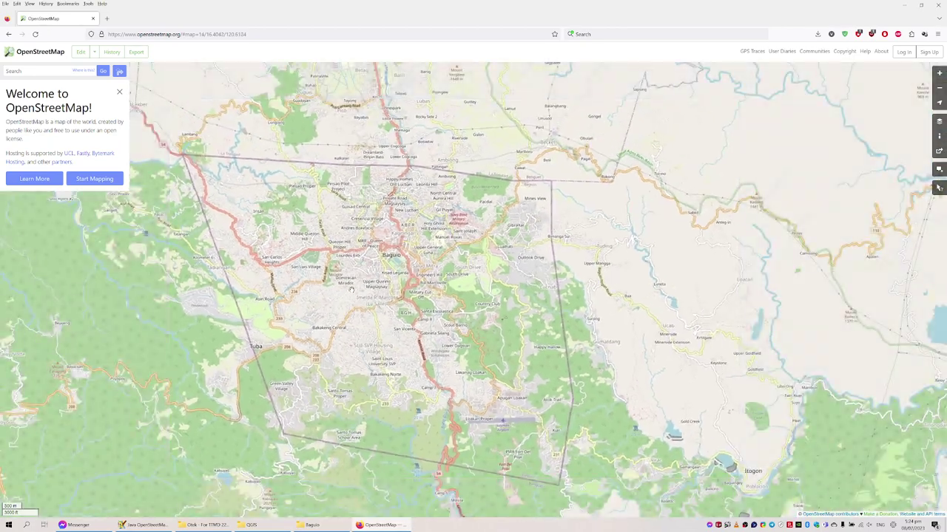
scroll(326, 282, up, 3)
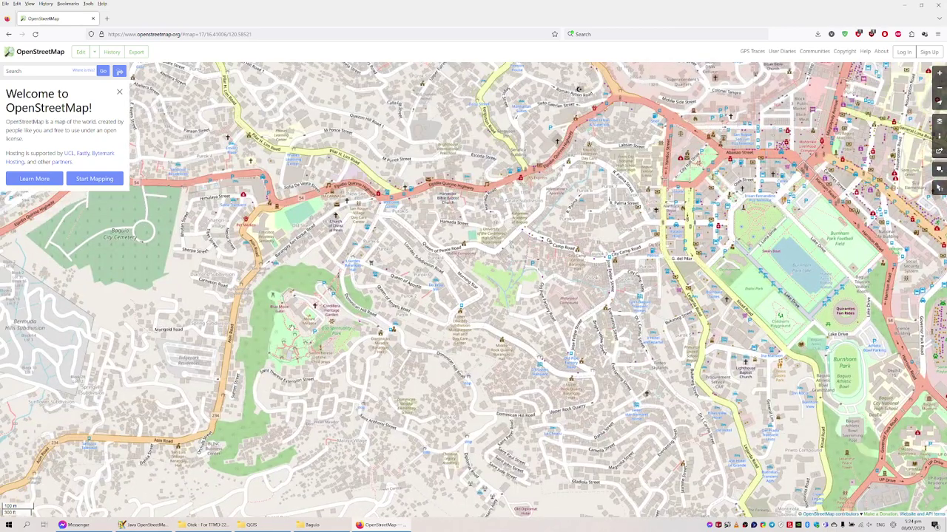
scroll(317, 320, up, 1)
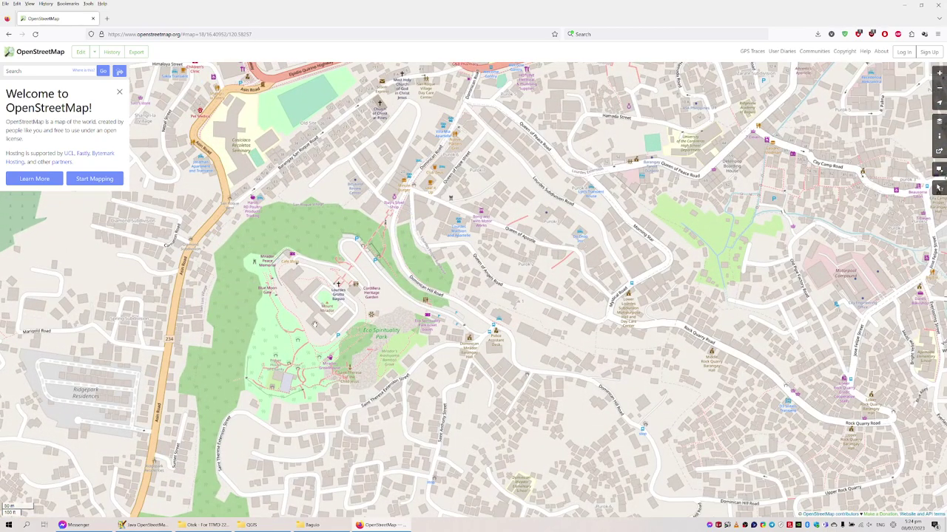
scroll(313, 327, up, 1)
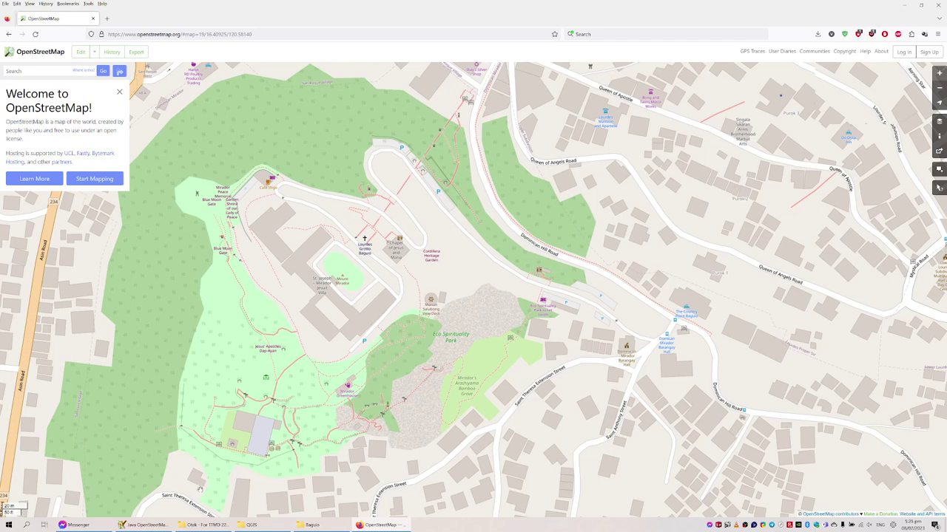
- Switch to JOSM and inspect the tags of the green guide sign beside Elpidio Quirino Highway, just east of the bend
mouse_move(161, 525)
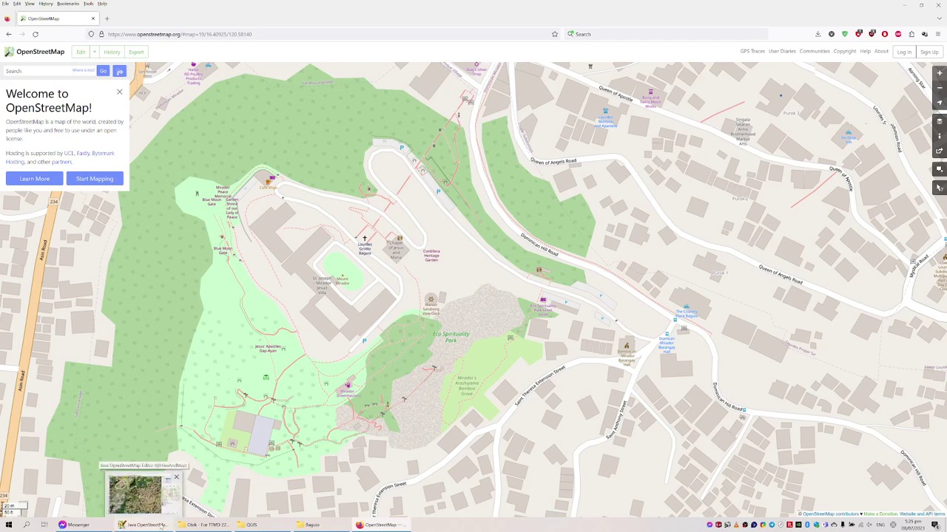
click(161, 525)
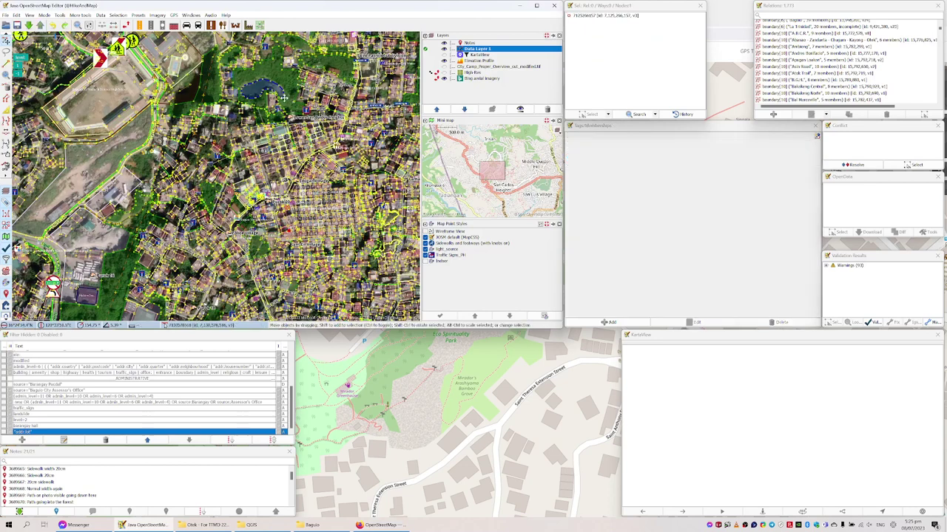
drag(307, 110, 182, 73)
scroll(386, 219, down, 2)
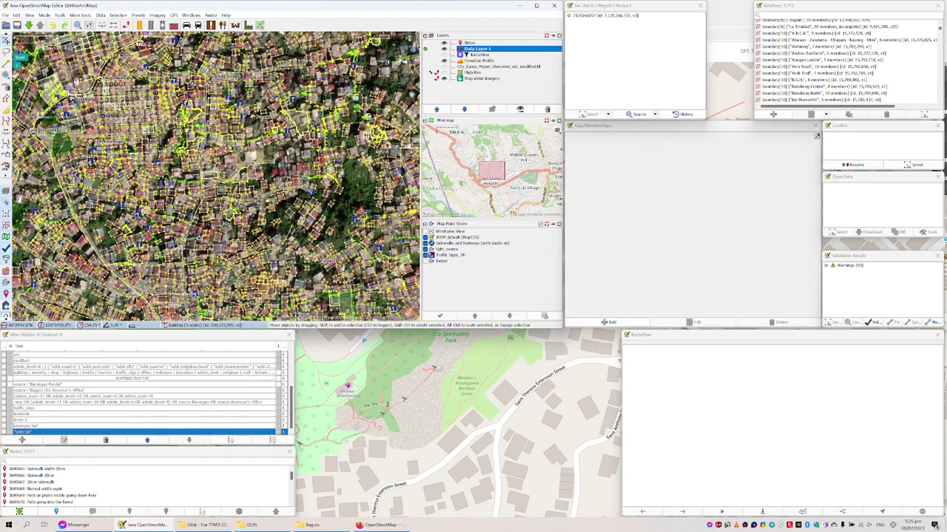
scroll(334, 204, up, 2)
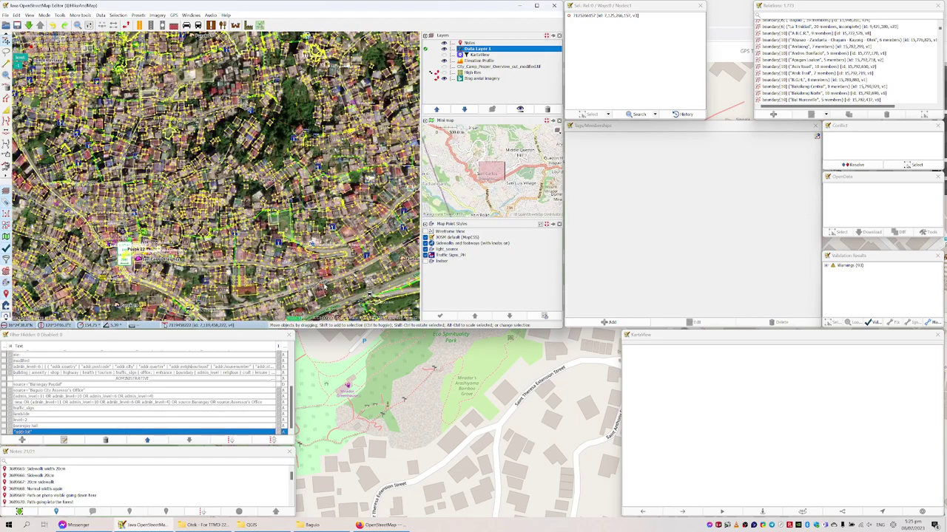
scroll(285, 194, up, 2)
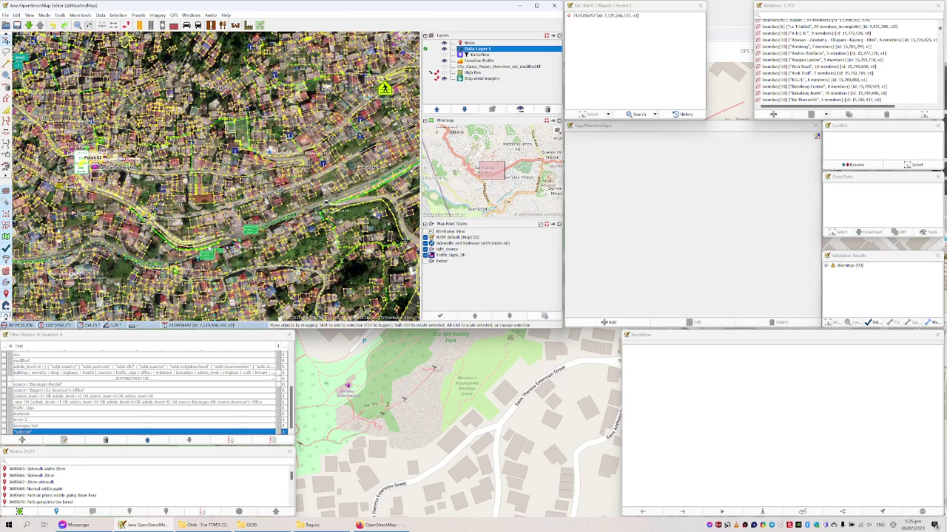
scroll(214, 258, up, 2)
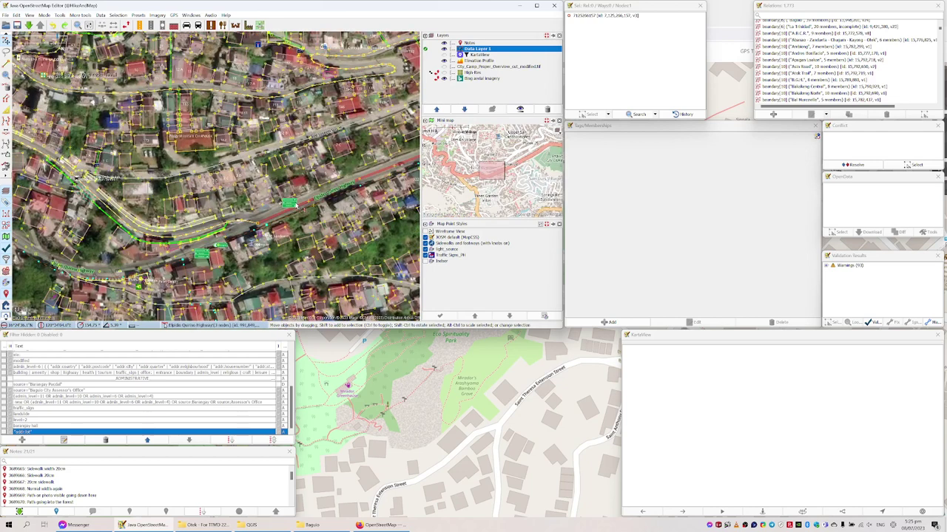
click(292, 206)
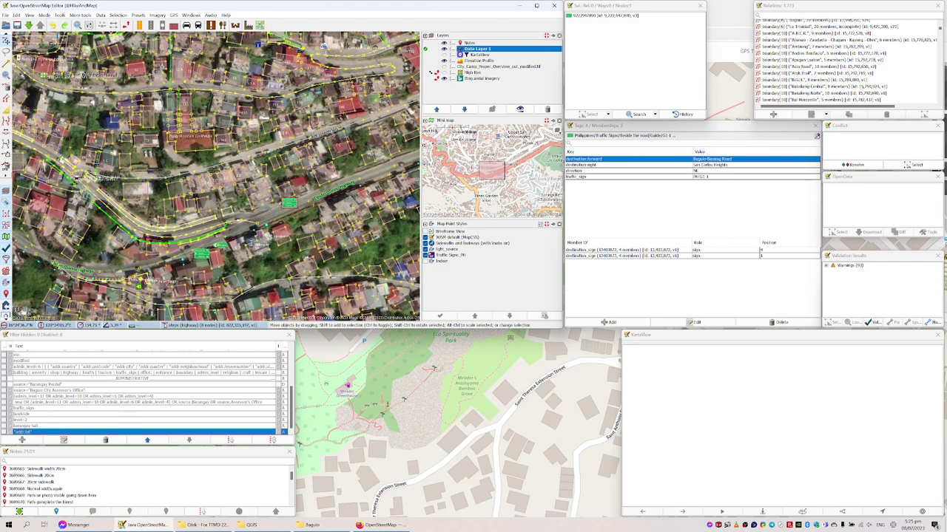
- Select the Elpidio Quirino Highway way and inspect its tags, destination sign memberships and the Baguio to Dumpsite jeepney route
click(381, 172)
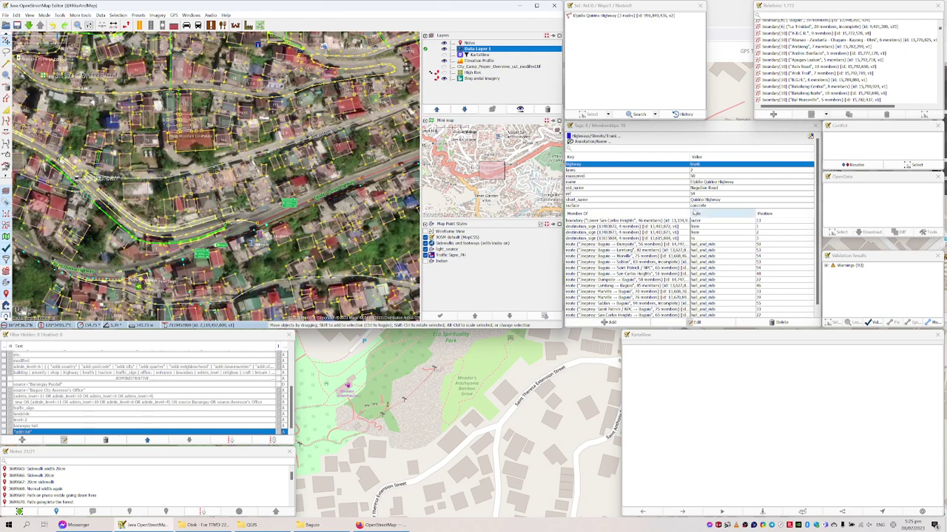
click(692, 164)
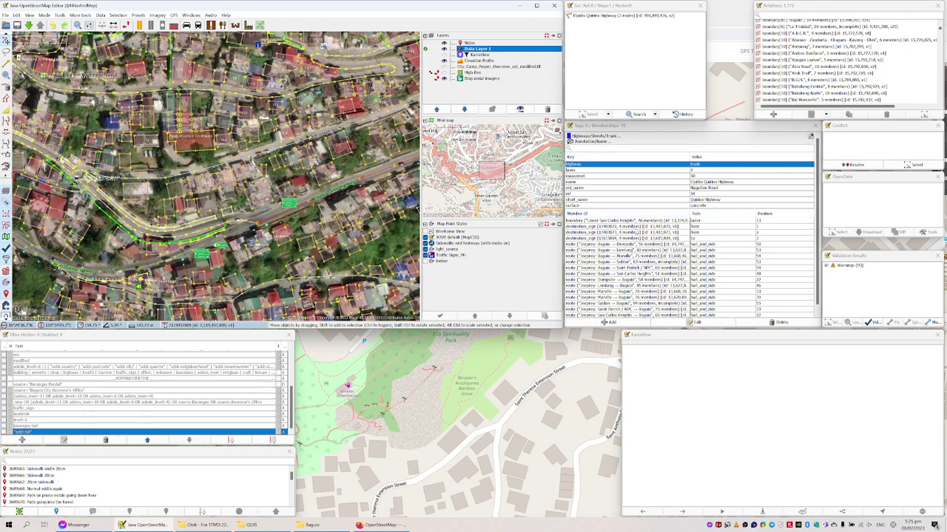
click(636, 233)
click(637, 239)
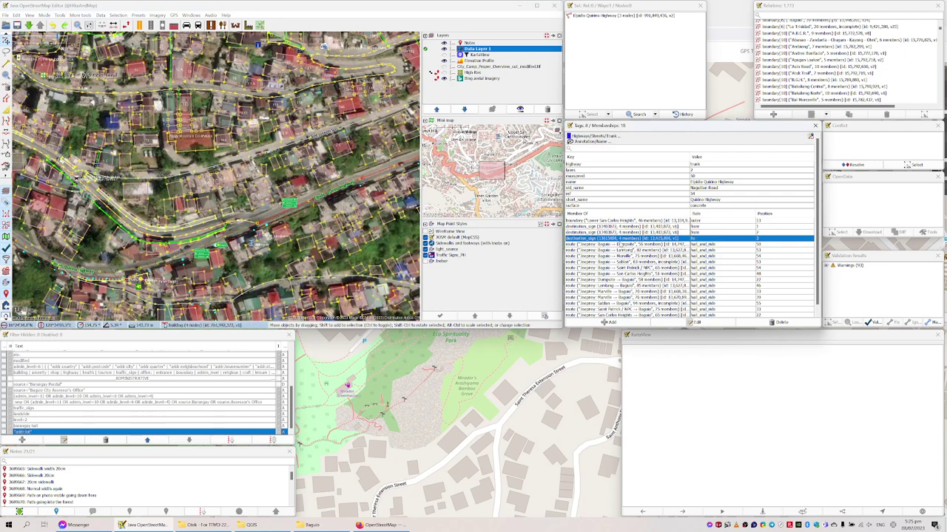
key(Down)
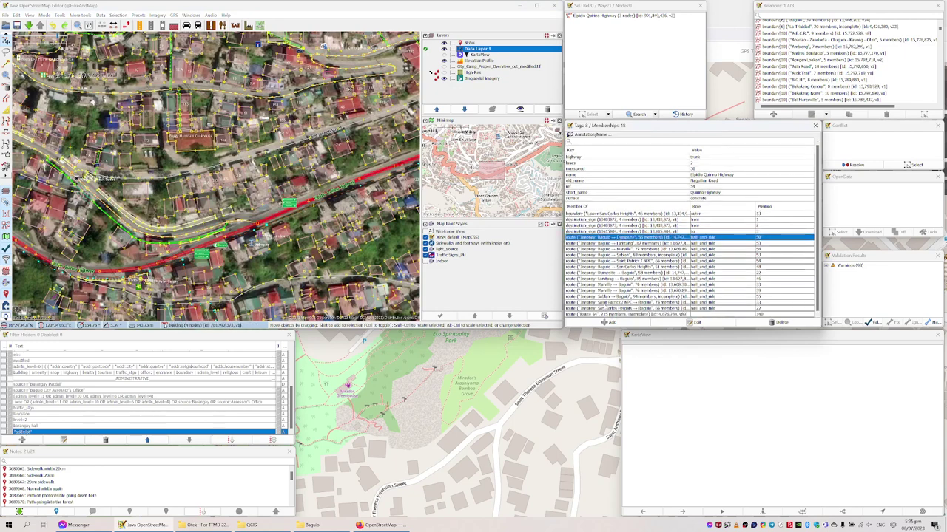
- Switch back to the OpenStreetMap website in Firefox and change the map layer to Transport Map
click(509, 378)
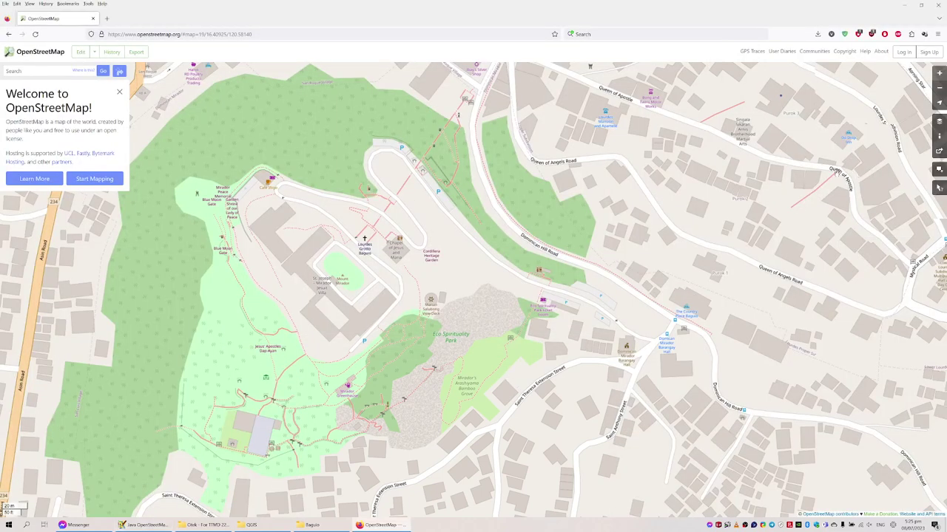
click(937, 122)
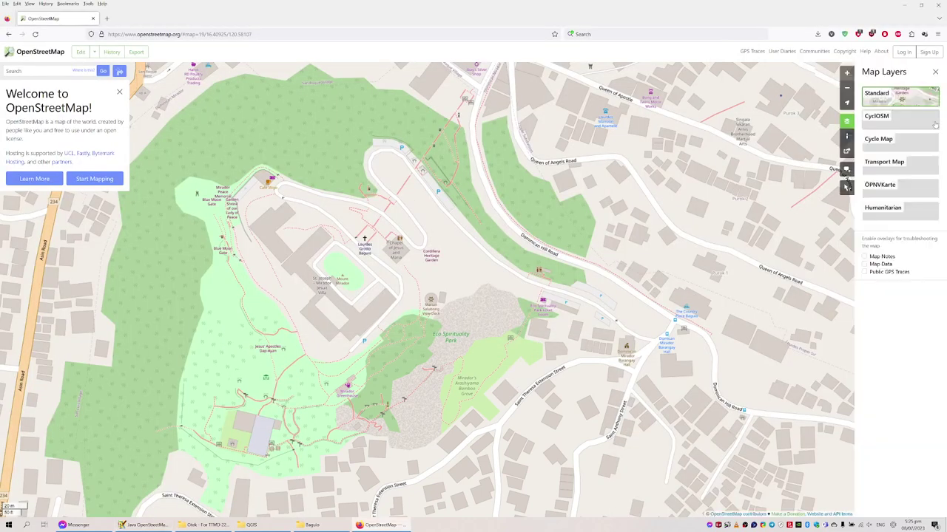
click(885, 165)
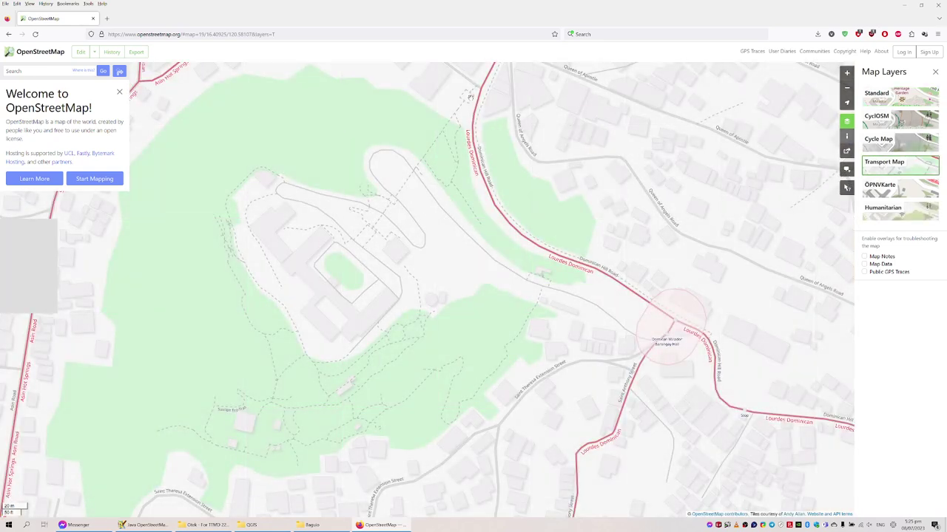
- Examine the jeepney routes and stops around Dominican Hill Road and Elpidio Quirino Highway, and the route network across Baguio
drag(676, 327, 320, 145)
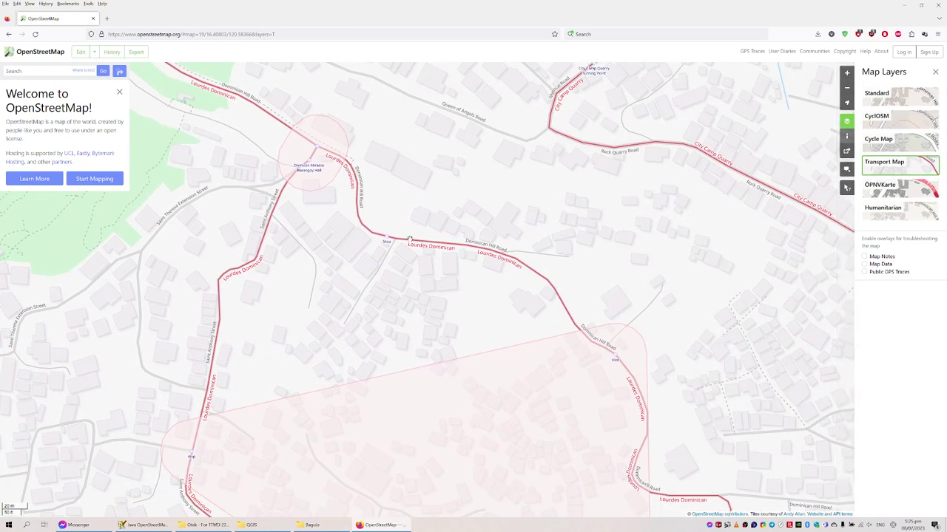
scroll(349, 119, up, 3)
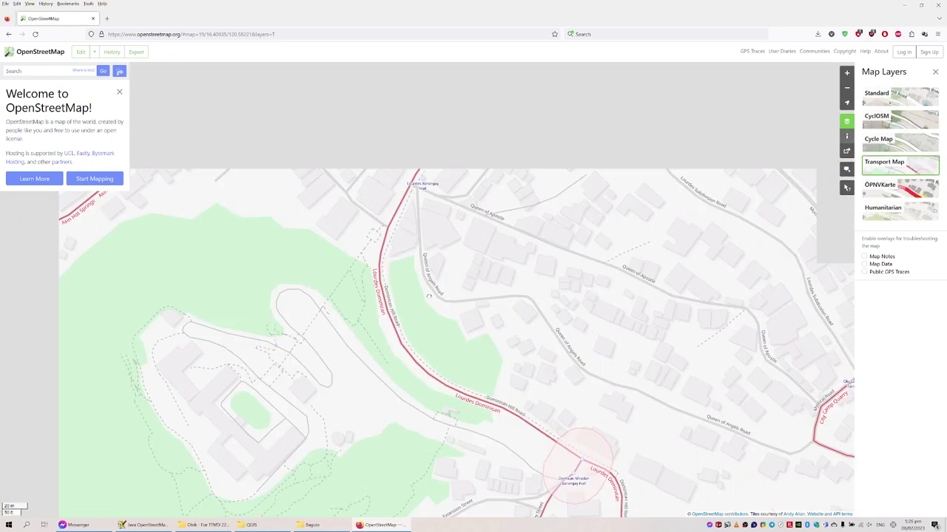
drag(428, 296, 480, 408)
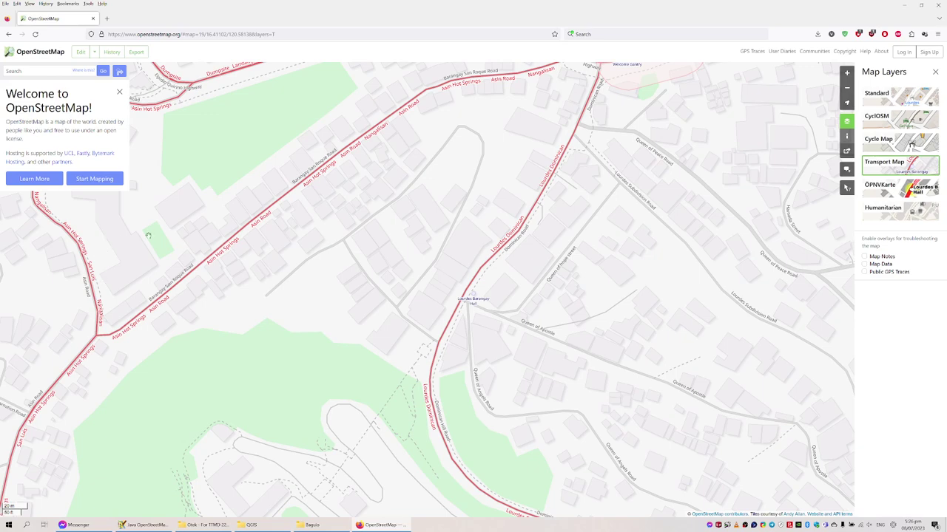
drag(310, 153, 325, 281)
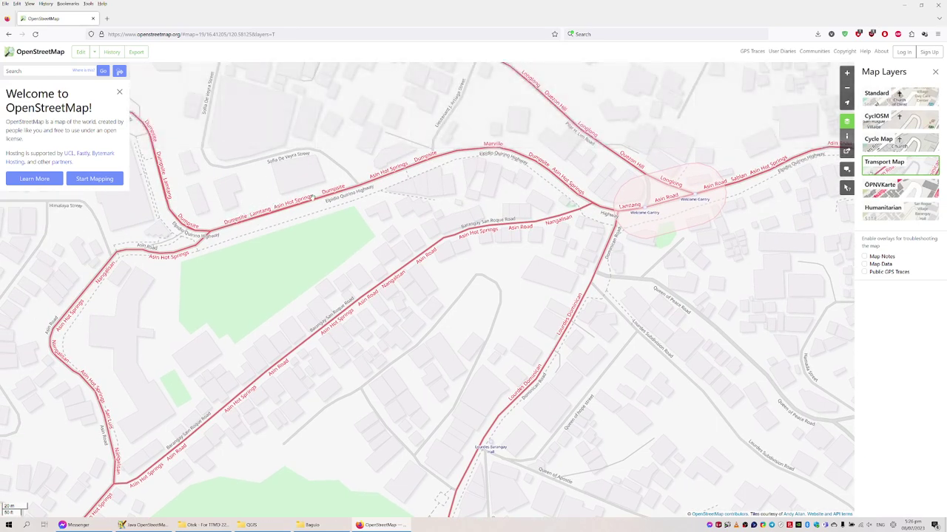
drag(347, 193, 443, 320)
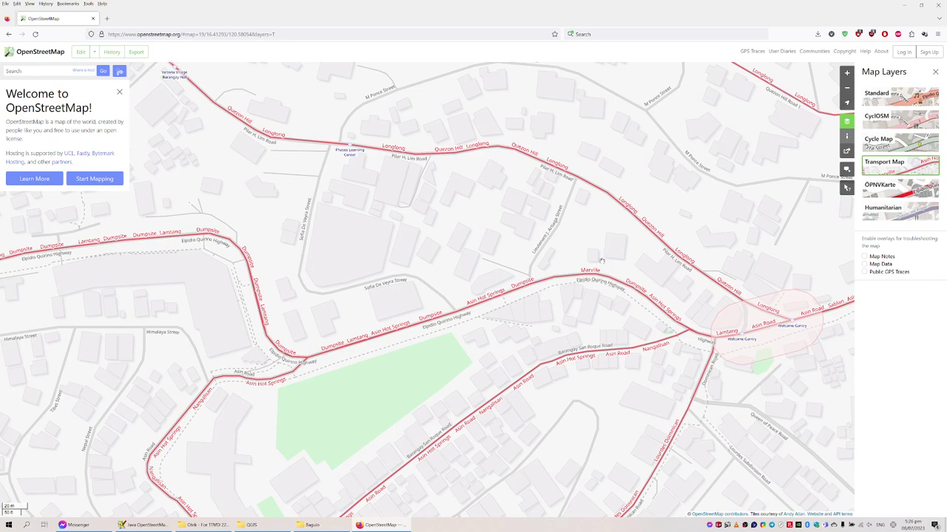
scroll(602, 260, down, 3)
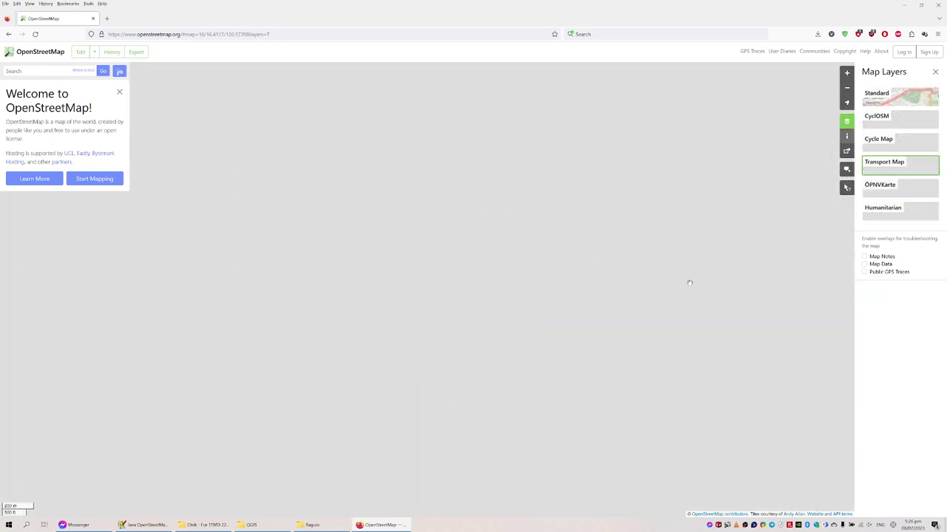
drag(689, 283, 437, 237)
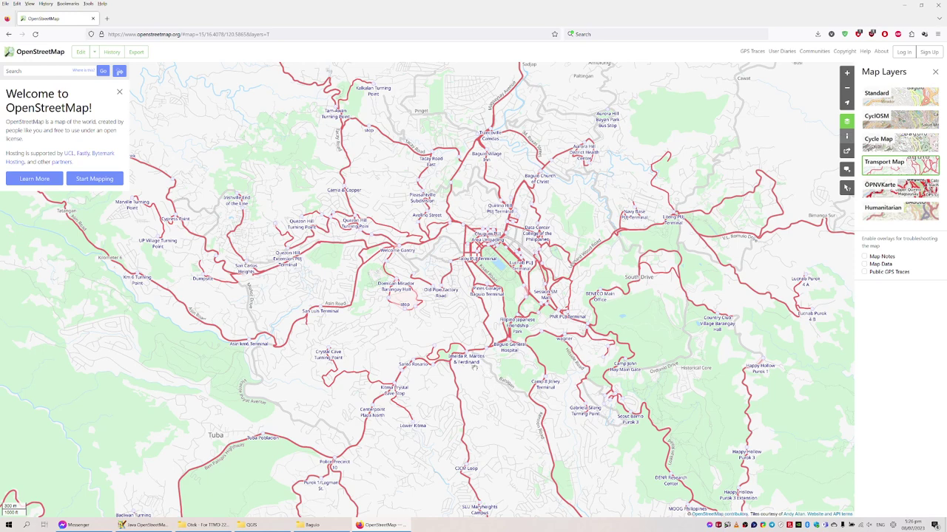
drag(535, 334, 527, 296)
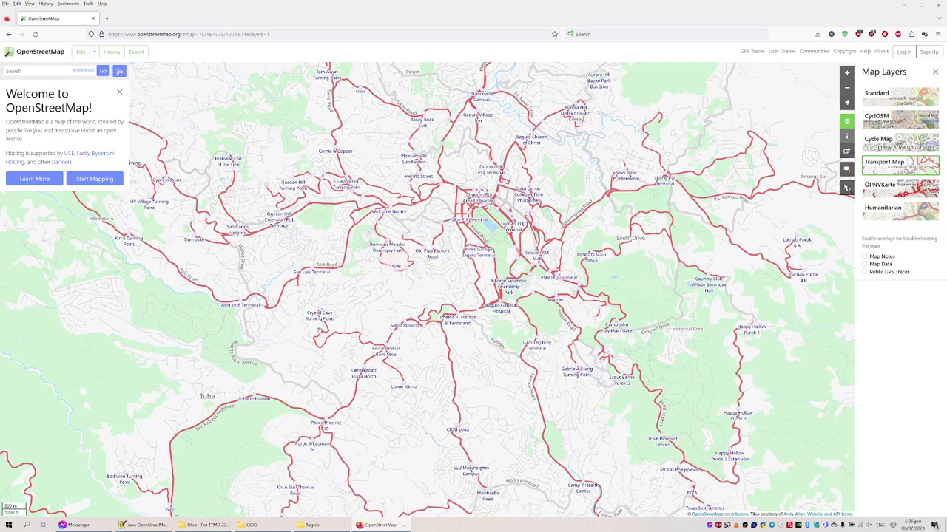
- Launch QGIS and add the OpenStreetMap XYZ tiles as a layer in a new project
click(9, 525)
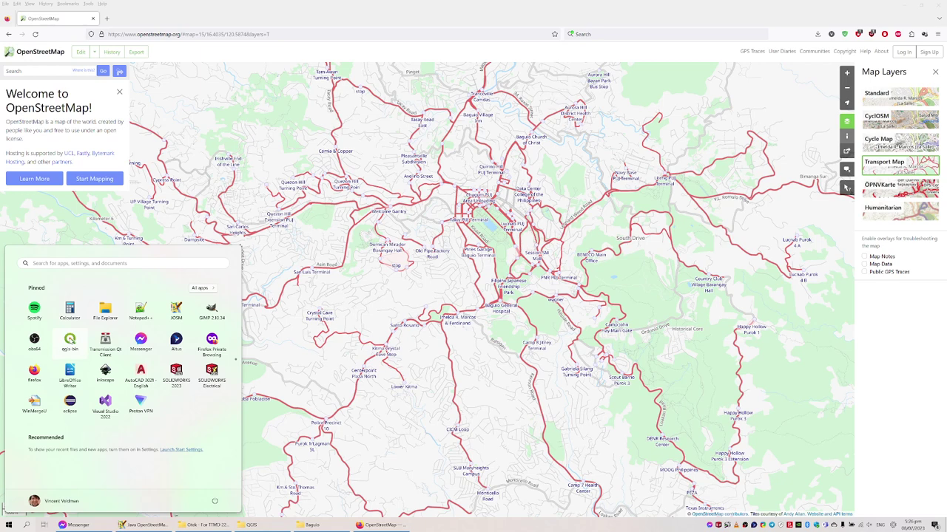
click(69, 340)
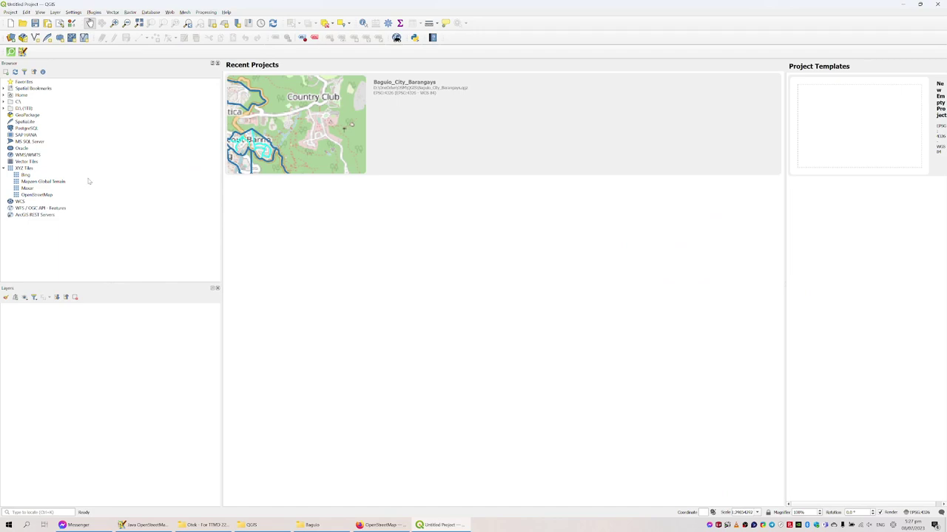
double_click(38, 194)
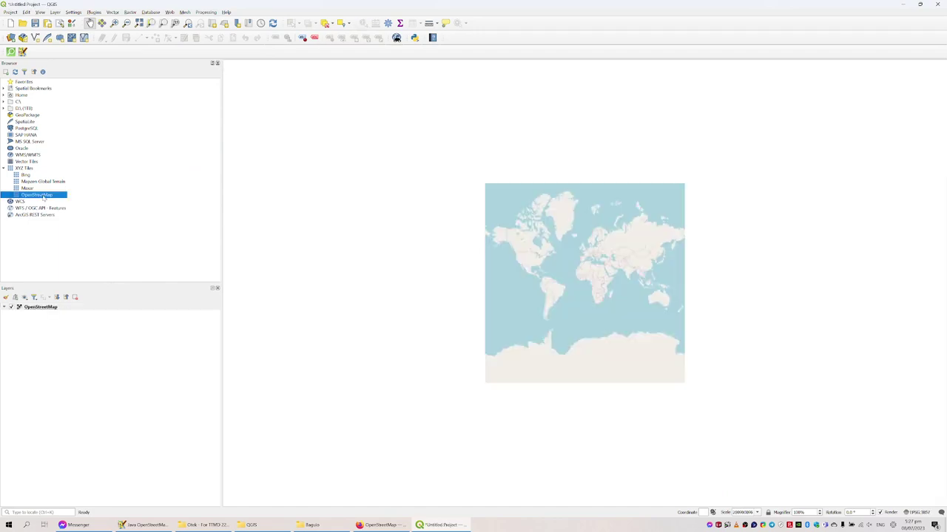
- Examine the OpenStreetMap layer in Baguio at street level around Sanding Sikap Road and Cordillera Road
scroll(562, 118, up, 2)
scroll(581, 131, up, 5)
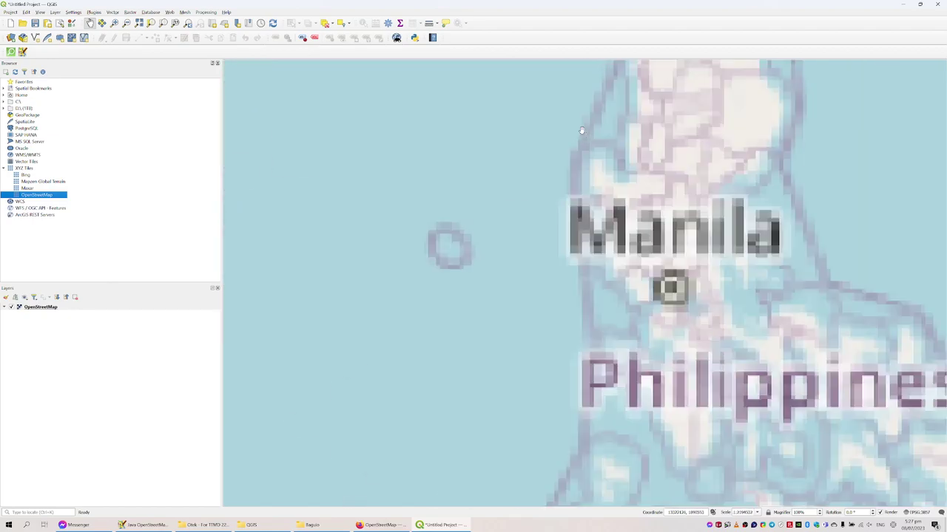
scroll(621, 118, up, 4)
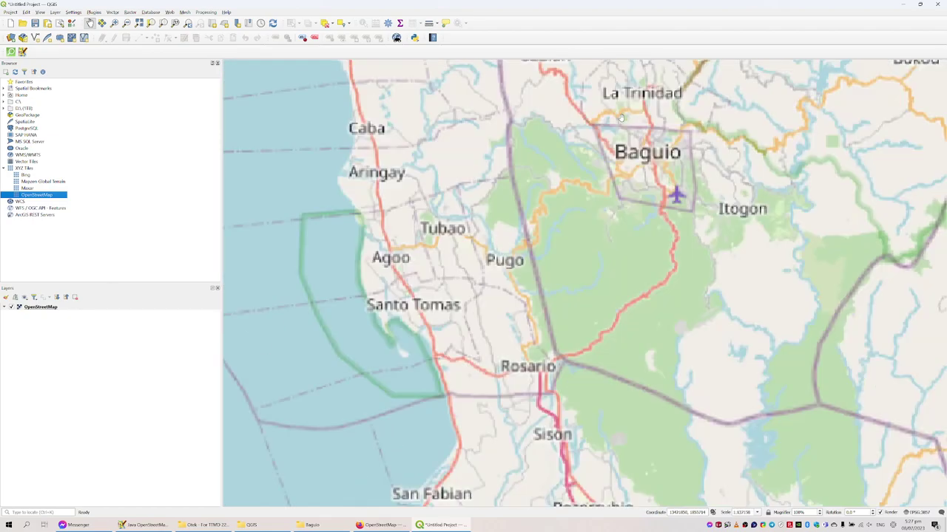
scroll(622, 118, up, 3)
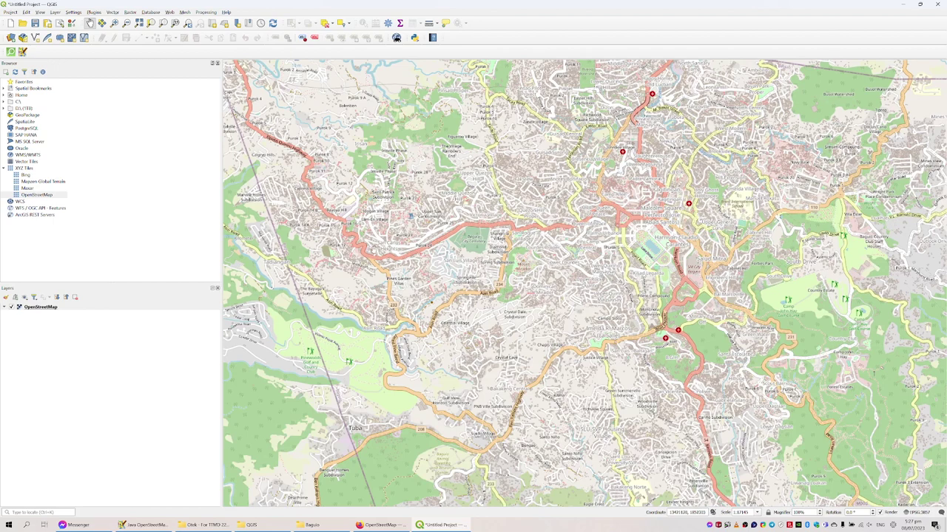
scroll(362, 236, up, 2)
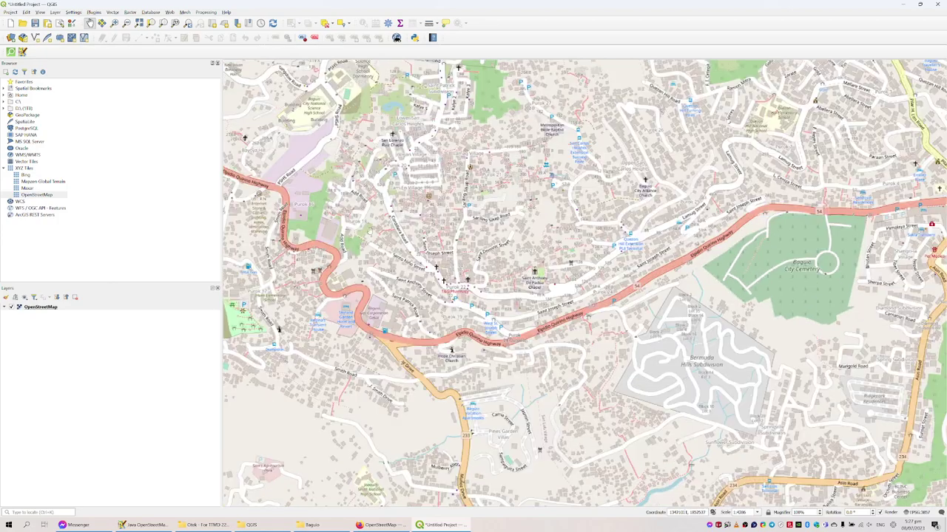
scroll(418, 217, up, 2)
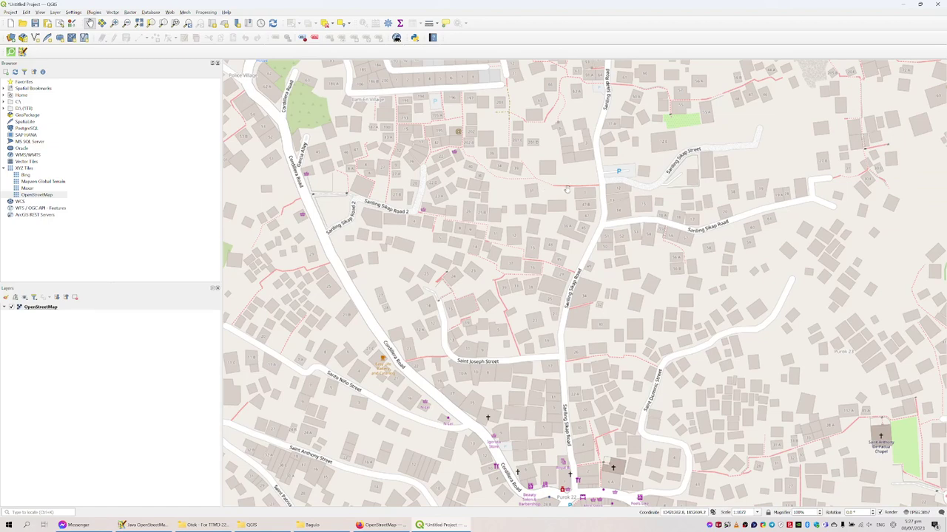
scroll(565, 243, down, 2)
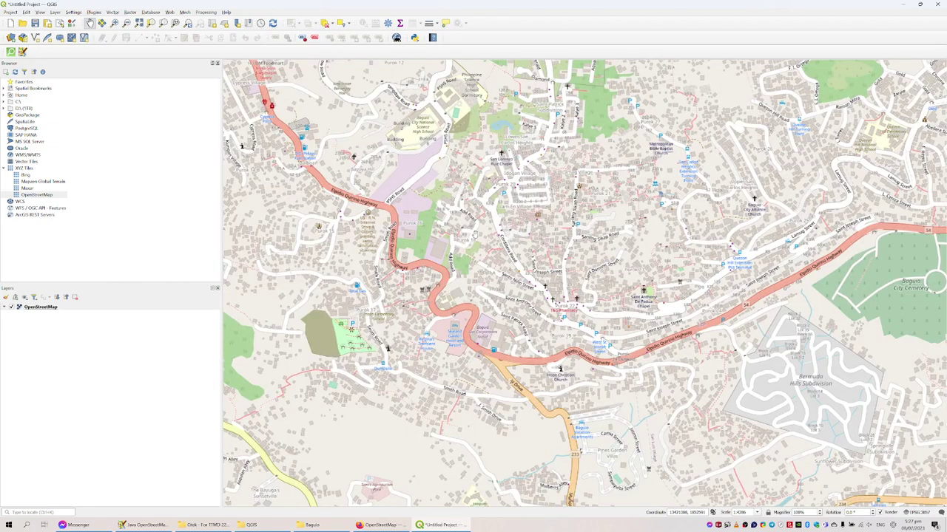
scroll(474, 235, down, 1)
click(442, 526)
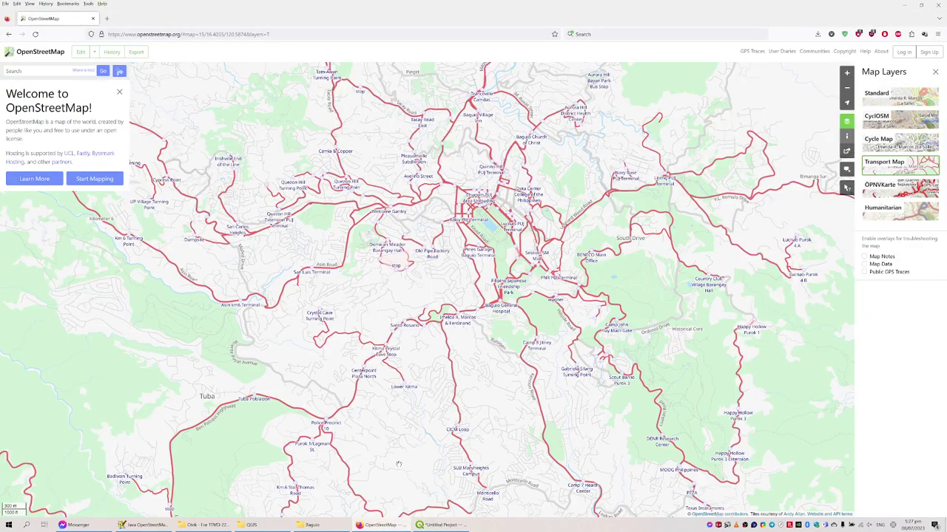
click(431, 524)
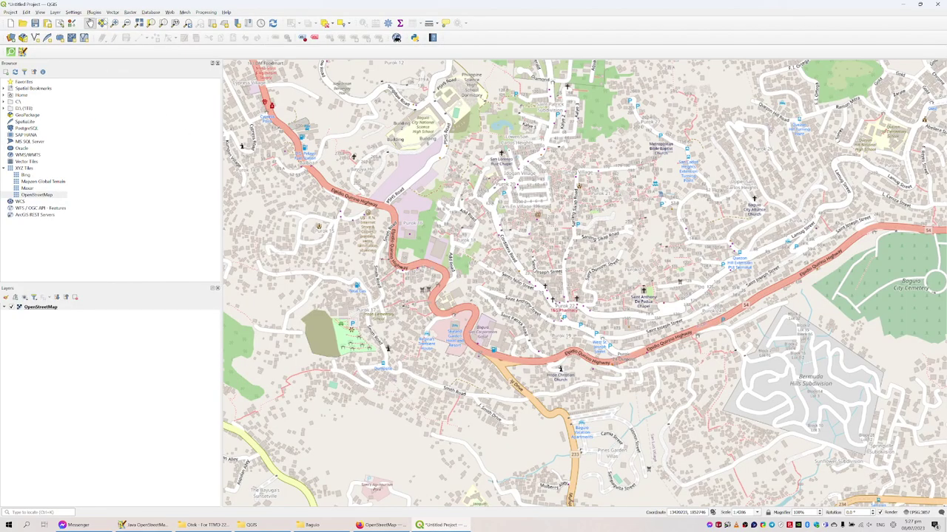
- Run the personal QuickOSM map preset "Baguio" to load its OpenStreetMap layers into the project, and close QuickOSM
click(113, 12)
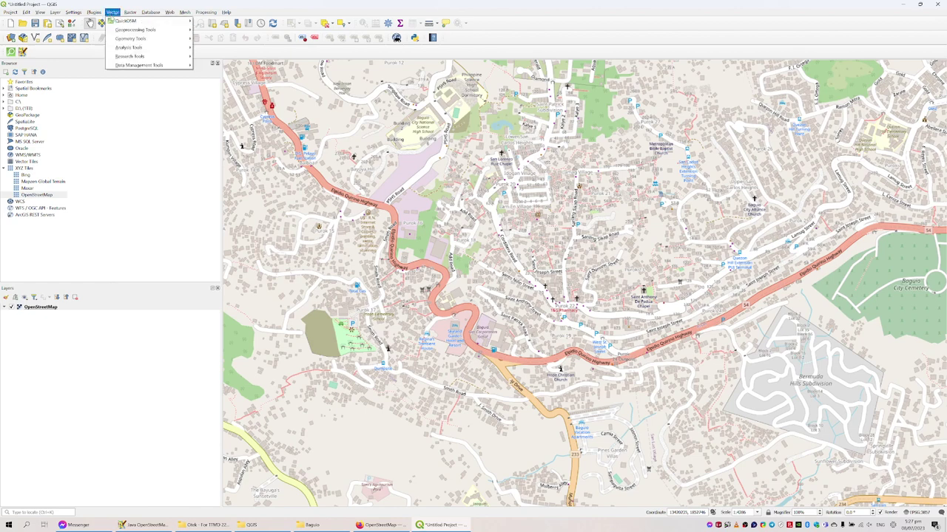
mouse_move(120, 21)
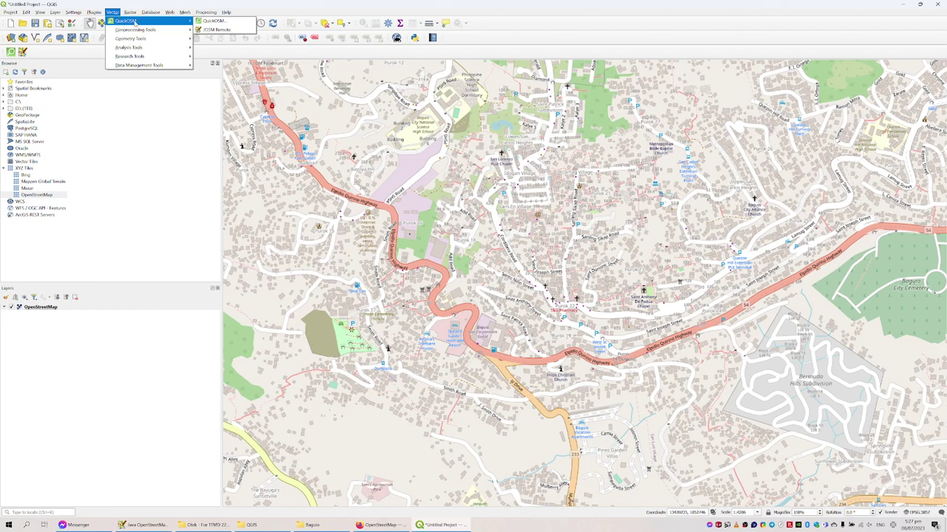
click(212, 21)
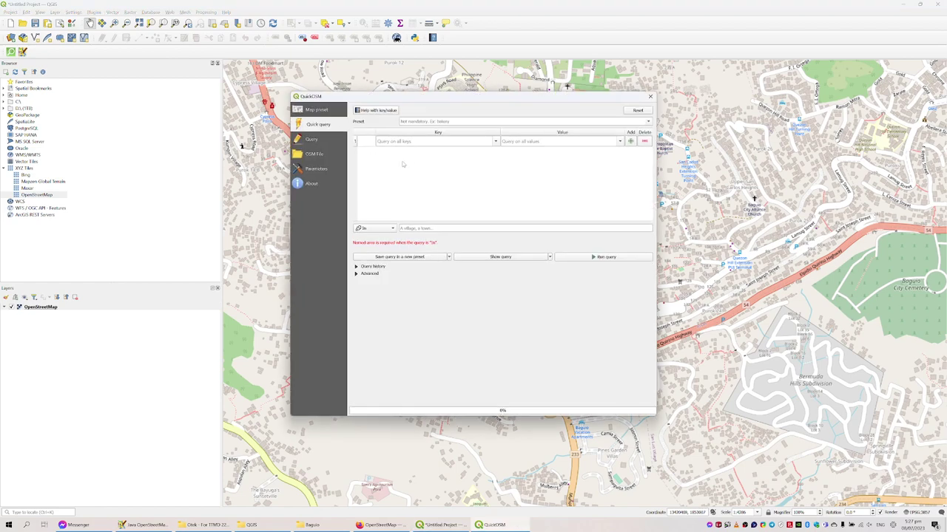
click(334, 110)
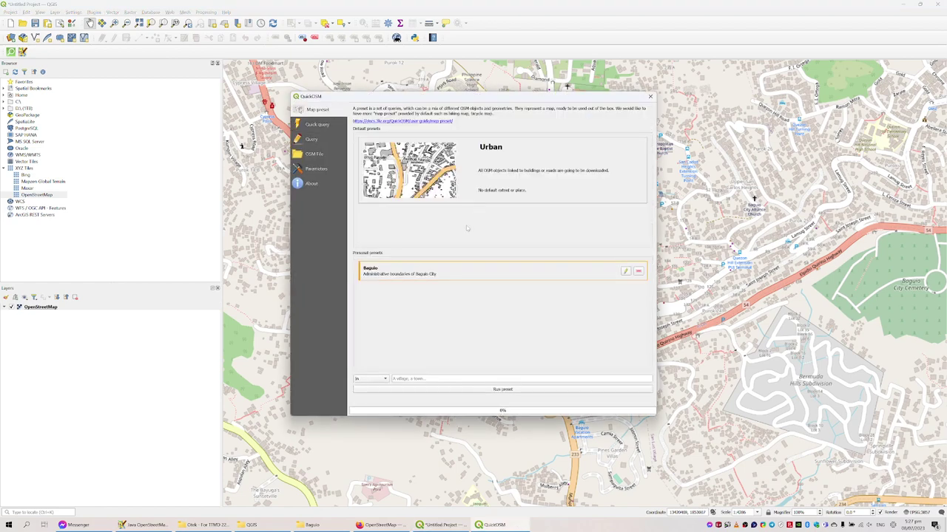
click(488, 281)
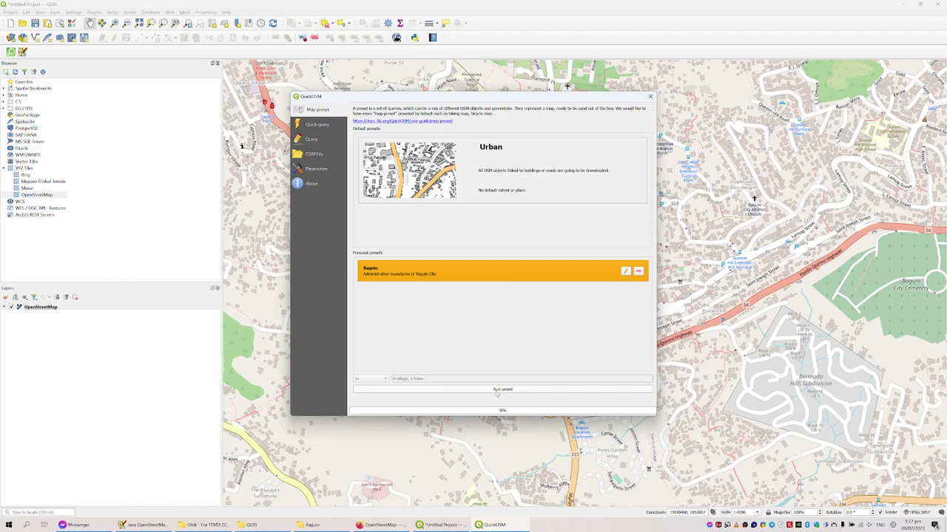
click(497, 391)
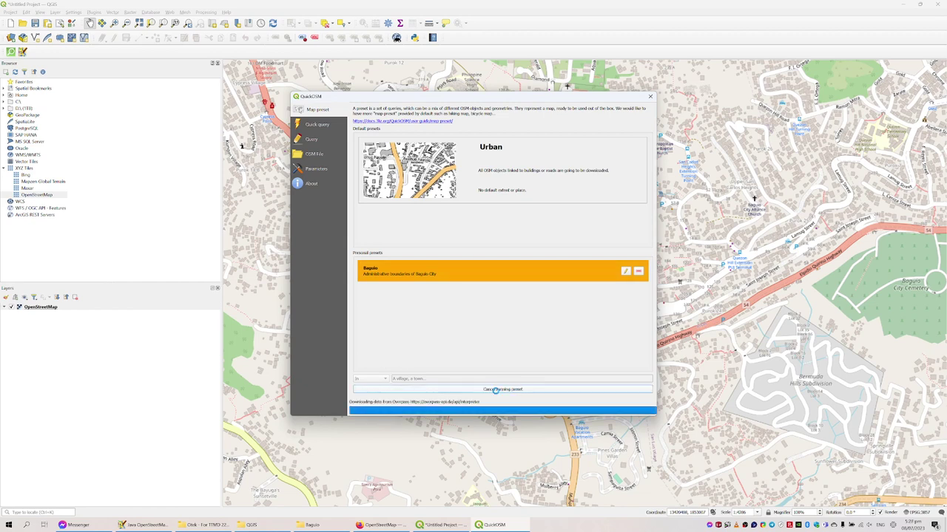
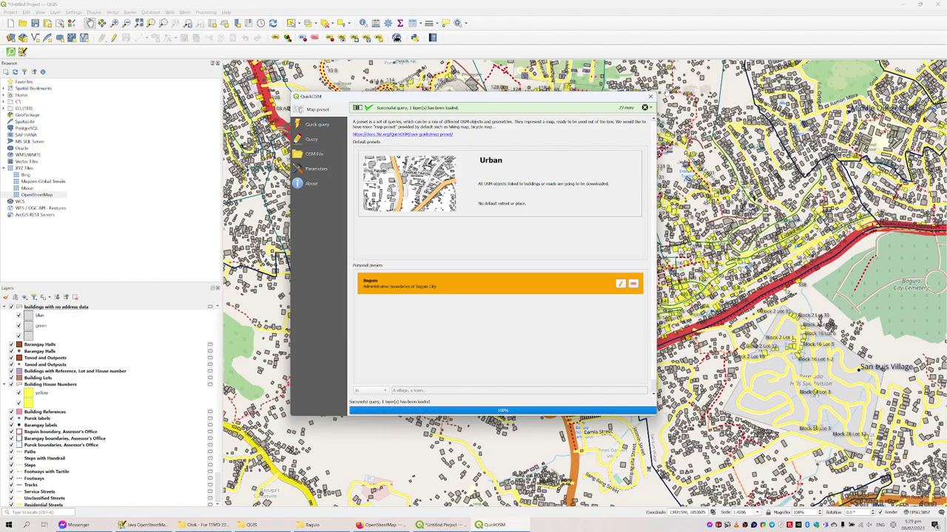
click(650, 96)
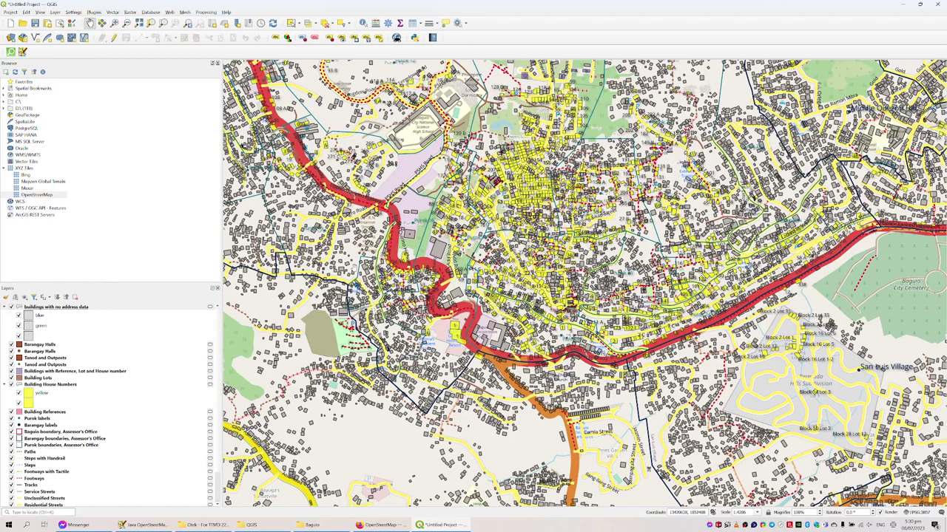
- Hide the purok, barangay and Baguio boundary layers together with the barangay and purok label layers
drag(728, 334, 411, 247)
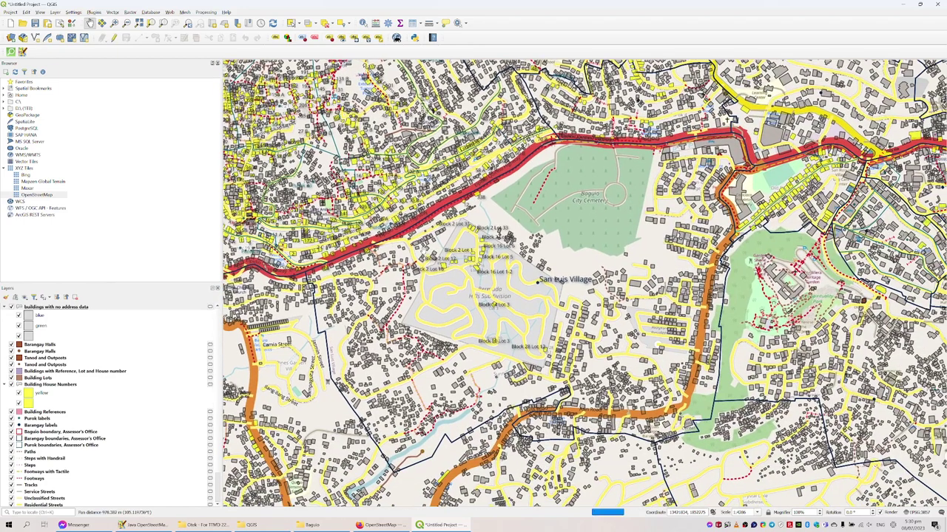
drag(762, 268, 426, 229)
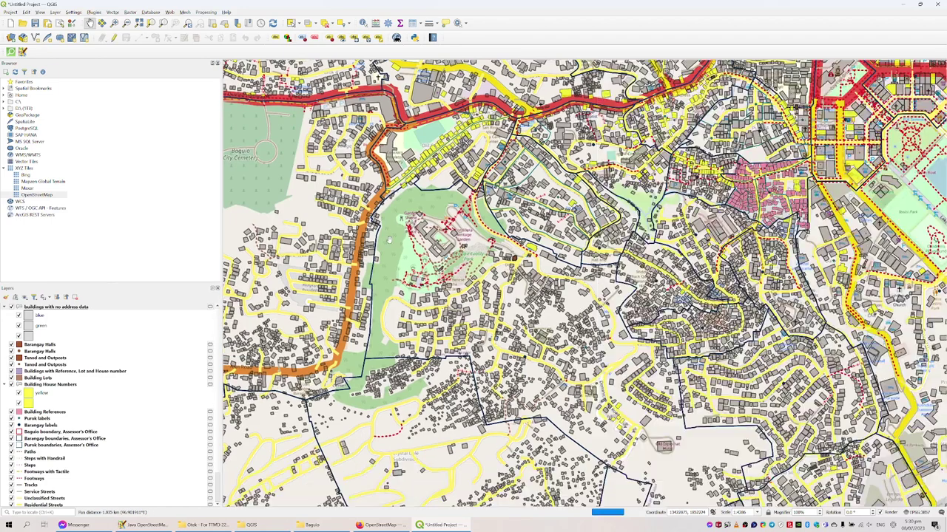
drag(385, 170, 680, 375)
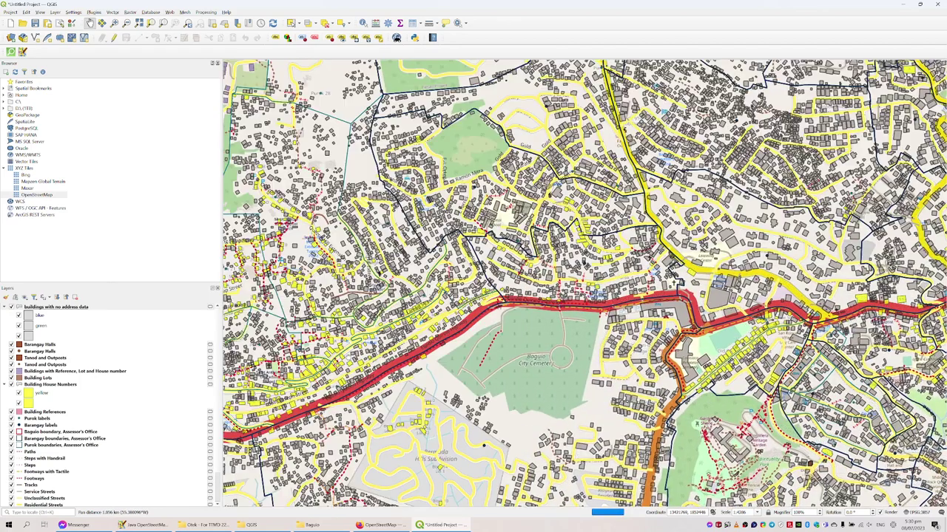
drag(348, 358, 650, 337)
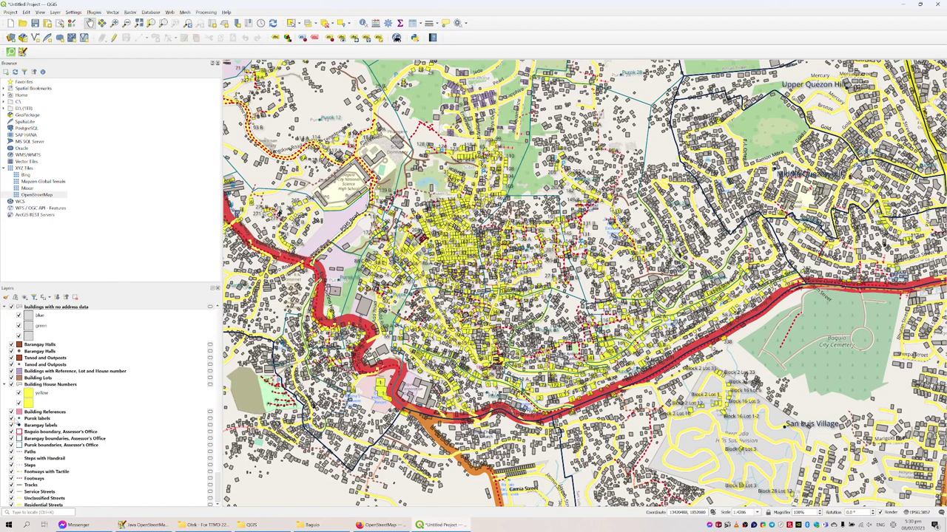
click(11, 445)
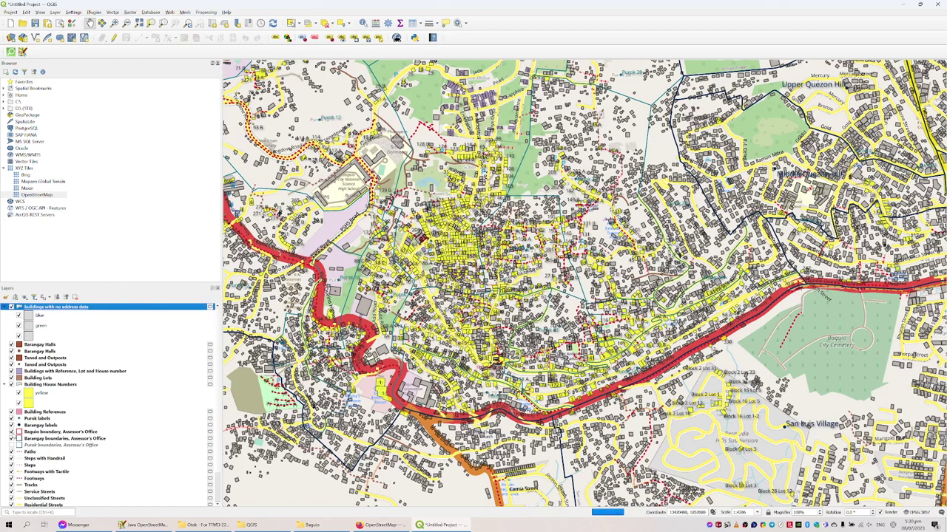
click(11, 438)
click(11, 432)
click(11, 425)
click(11, 418)
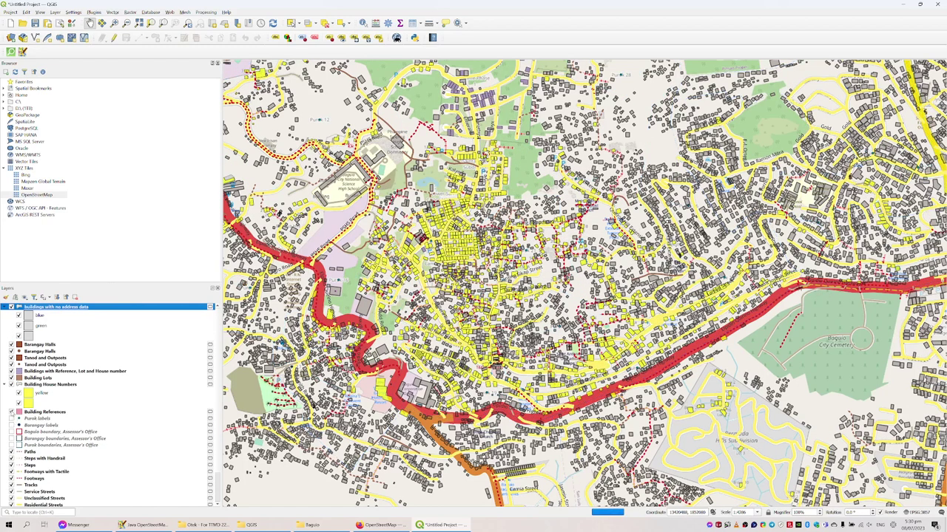
- Hide all building layers, the Barangay Halls and Tanod and Outposts layers, and the OpenStreetMap base layer, leaving only streets and paths shown
click(11, 412)
click(11, 384)
click(11, 378)
click(11, 372)
click(11, 364)
click(11, 358)
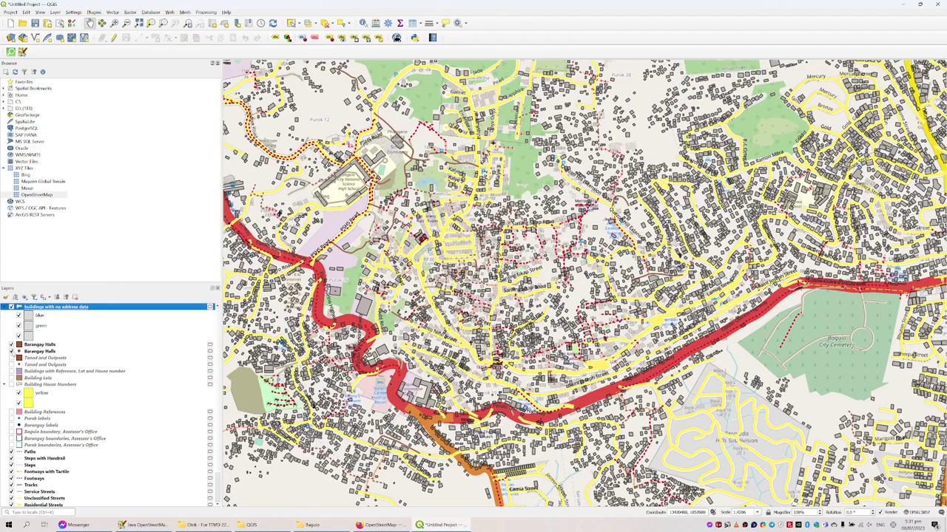
click(11, 352)
click(12, 345)
click(11, 306)
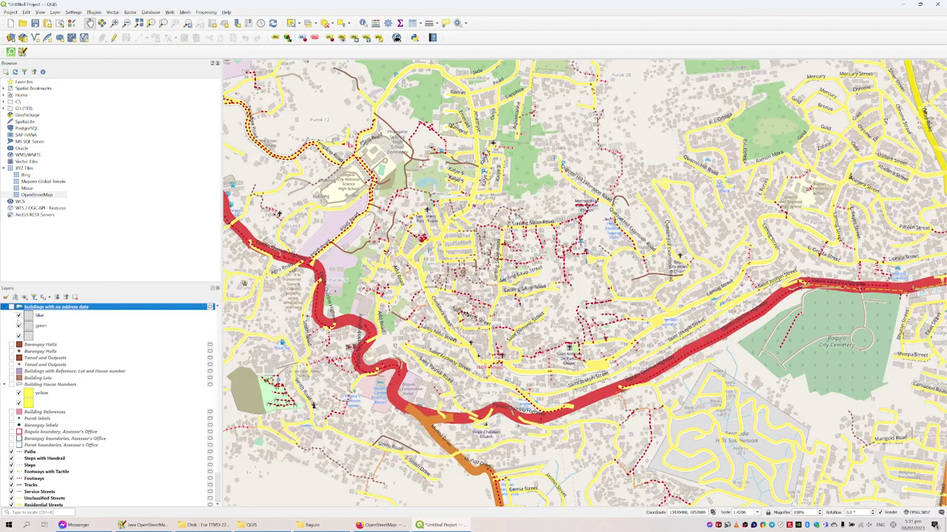
scroll(33, 412, down, 2)
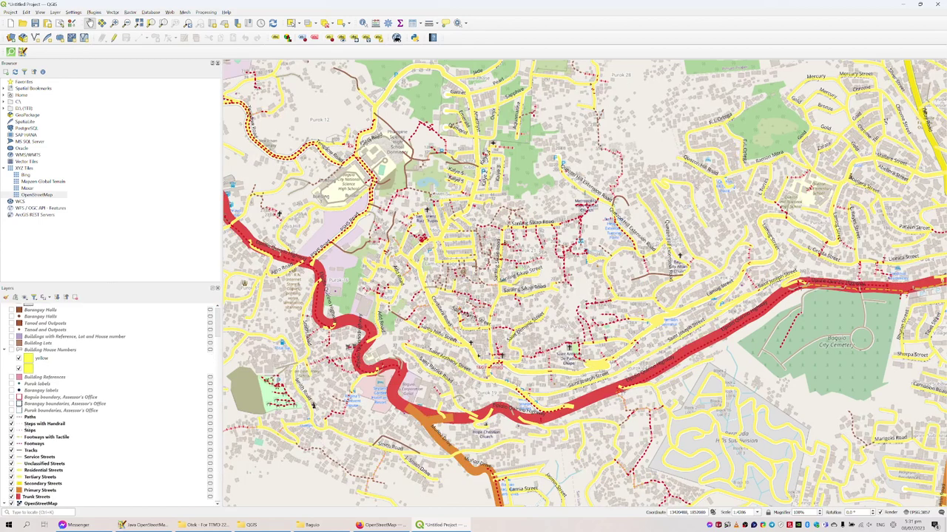
click(11, 504)
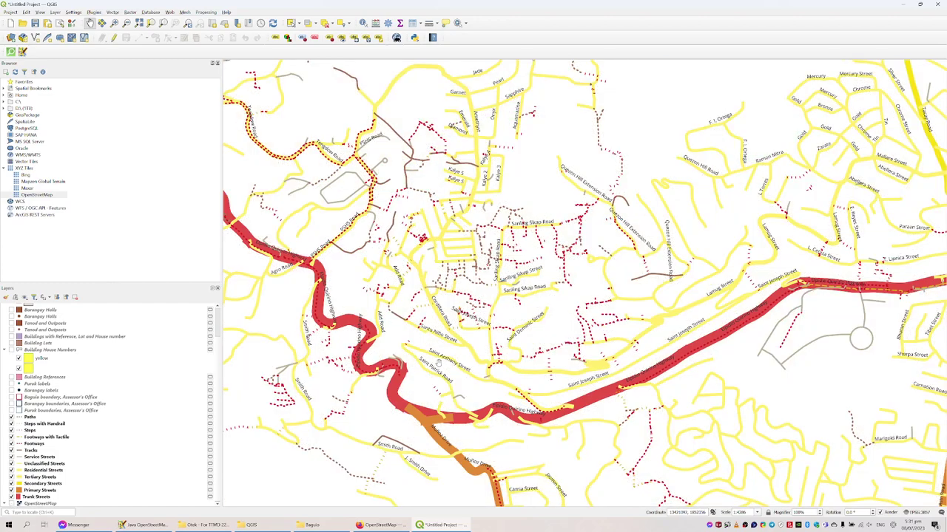
- Examine the streets, footways and steps around Cordillera Road, Sanding Sikap Road and Add Road at street level
scroll(440, 370, up, 1)
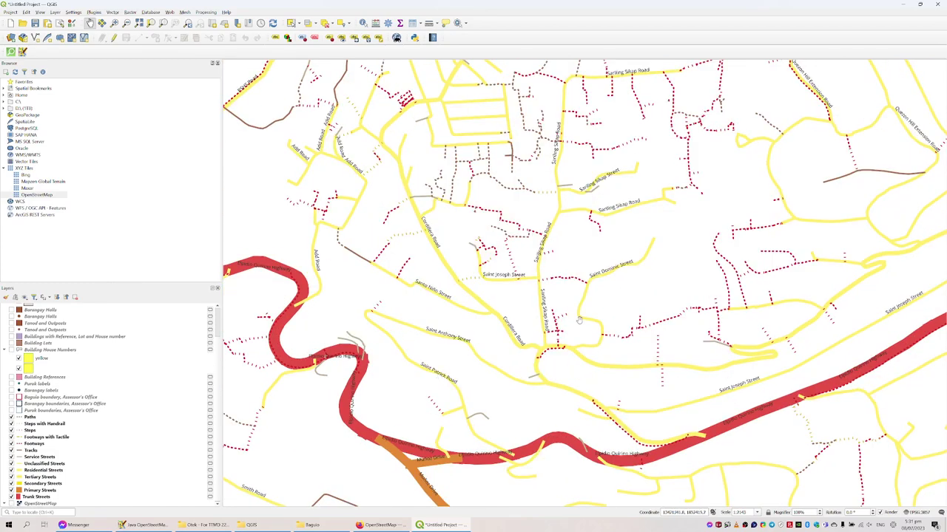
scroll(579, 321, up, 1)
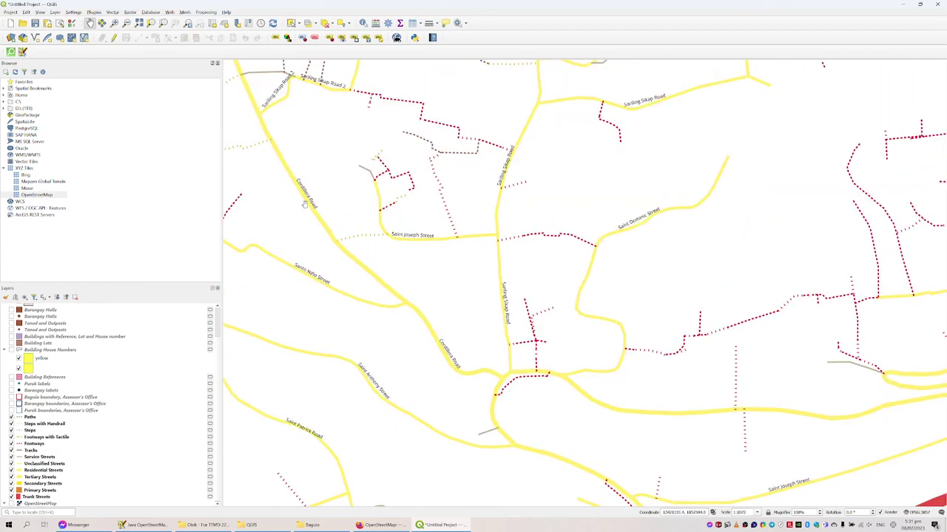
drag(304, 204, 418, 383)
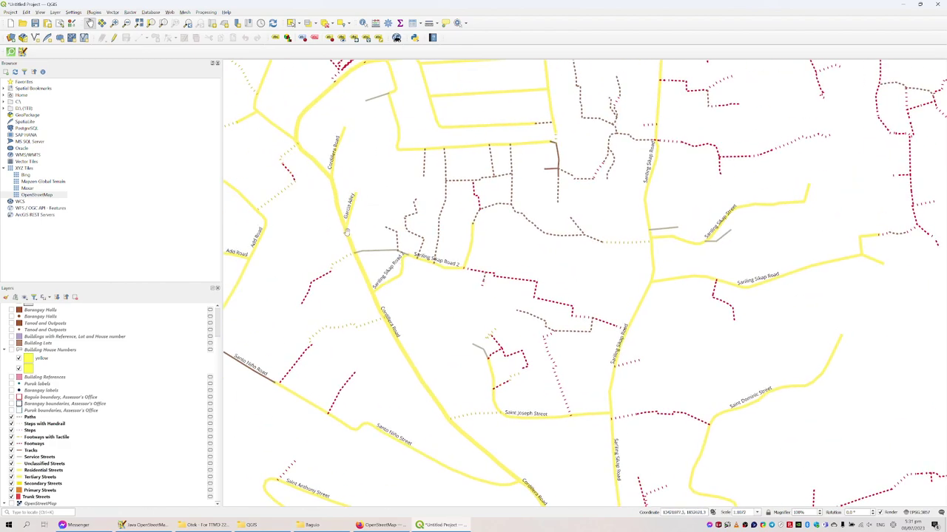
drag(349, 160, 390, 262)
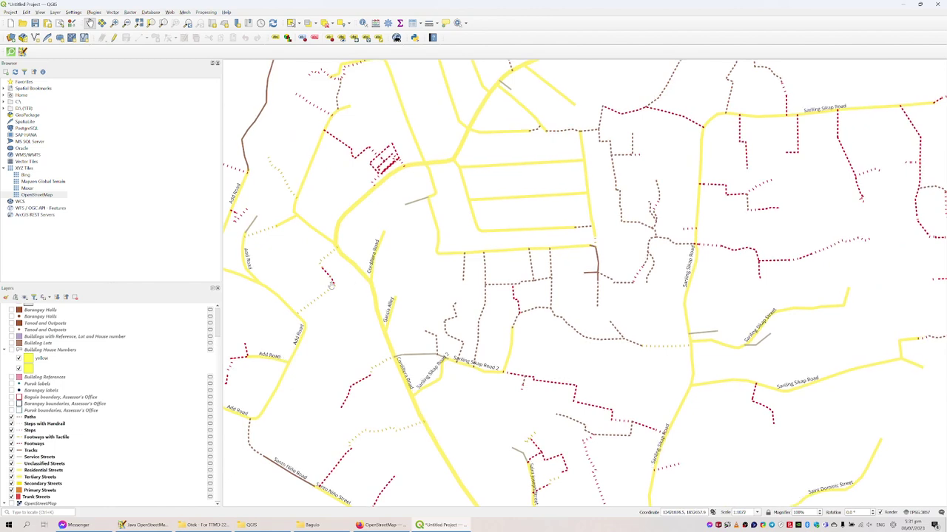
drag(329, 286, 408, 304)
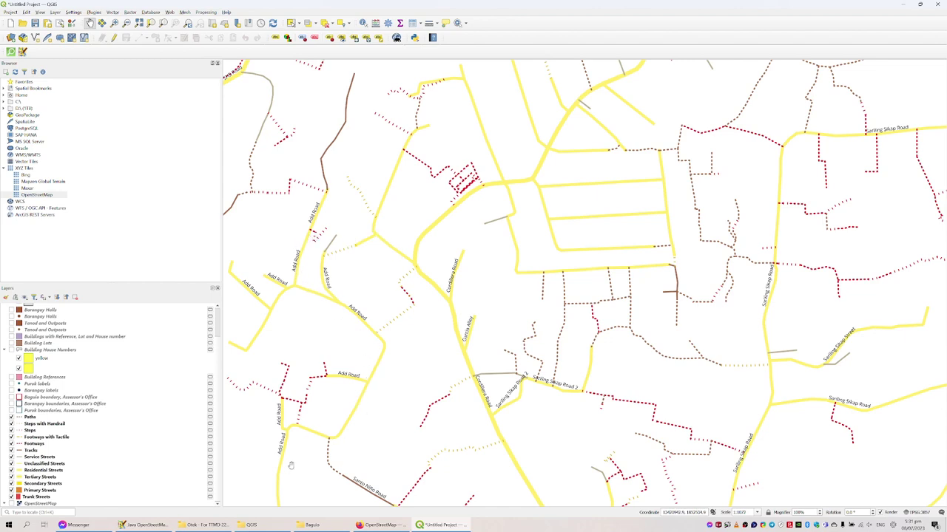
drag(290, 466, 319, 423)
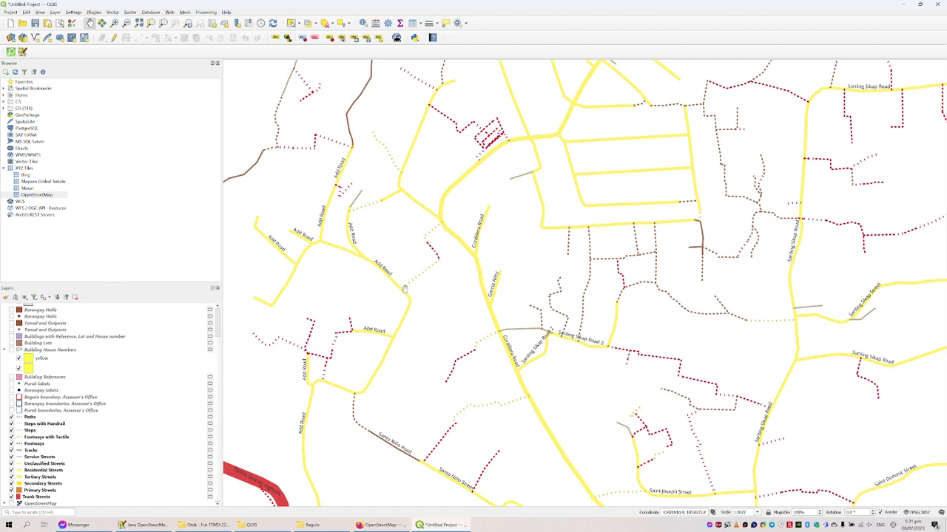
drag(396, 235, 399, 297)
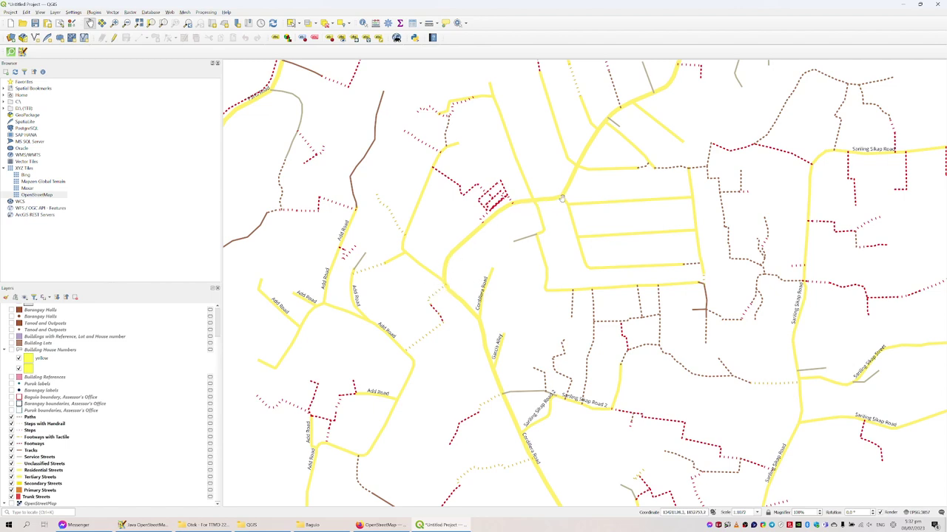
- Examine the street and path network northward along Kalye Diretso and Amethyst, and the tracks west of San Lorenzo Street
drag(576, 187, 492, 293)
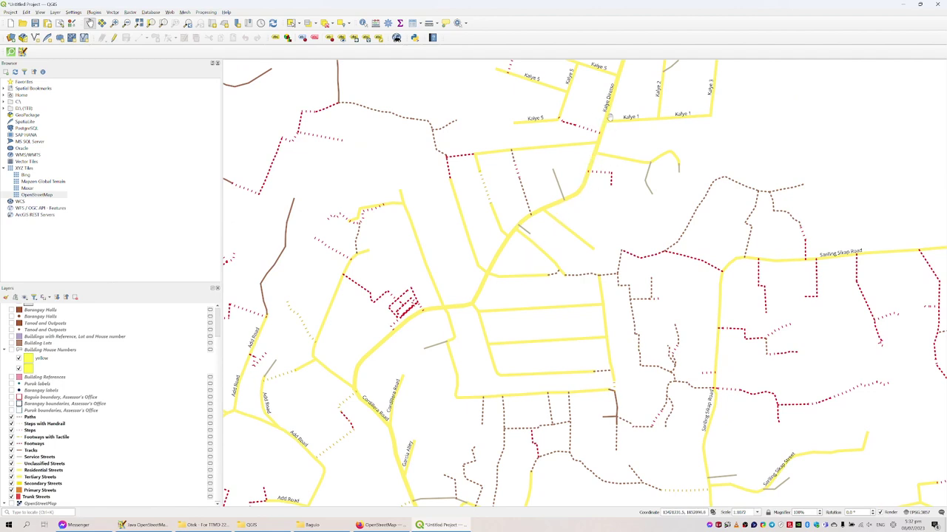
drag(609, 117, 579, 194)
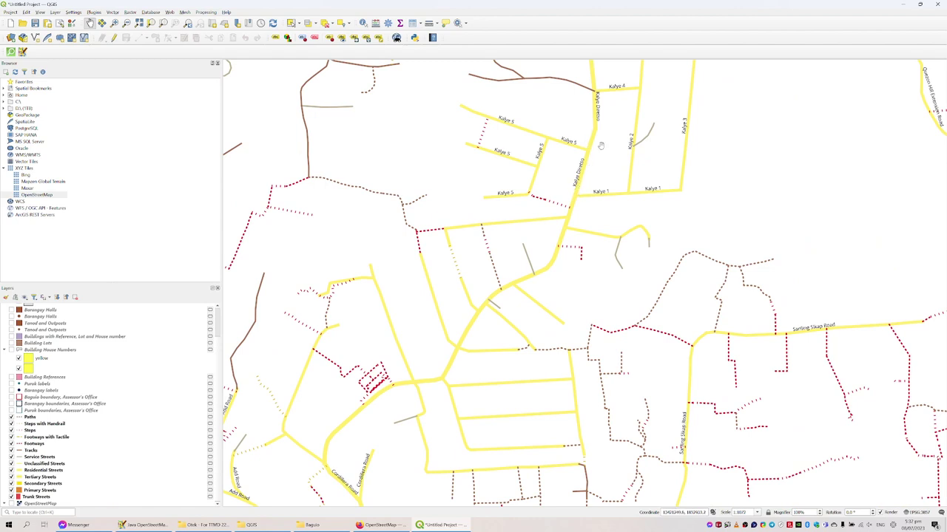
drag(600, 146, 559, 270)
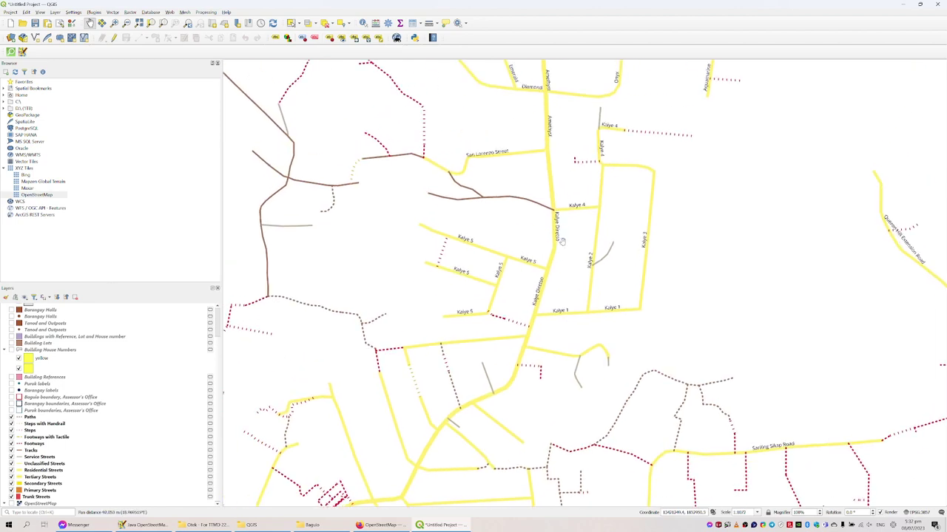
drag(569, 193, 561, 275)
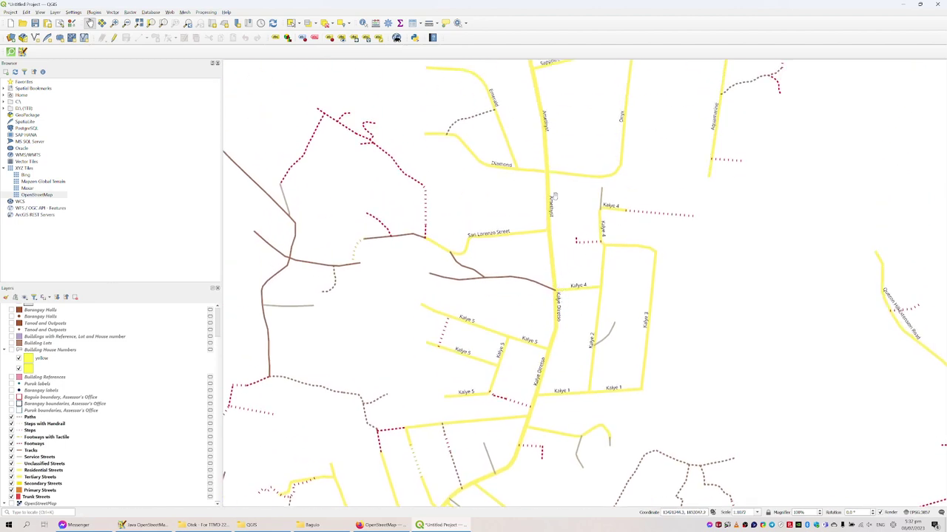
drag(567, 153, 560, 255)
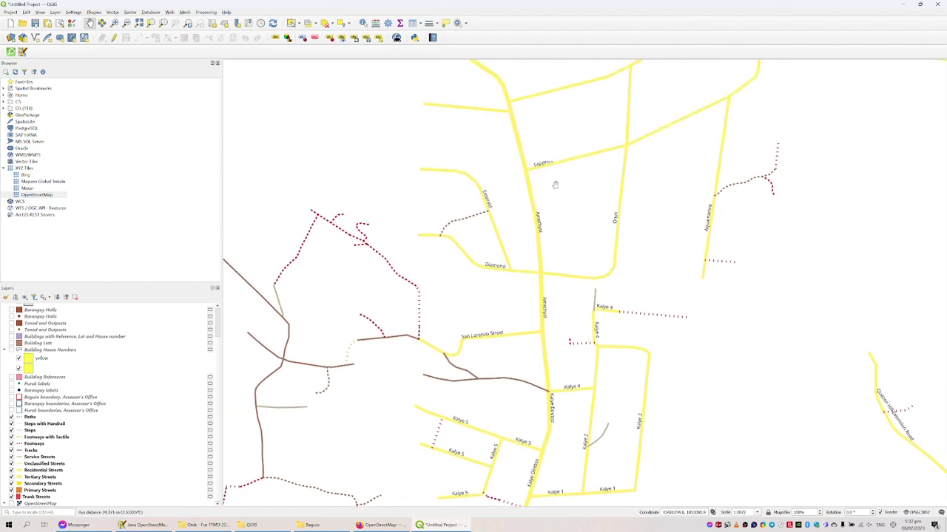
drag(649, 193, 612, 282)
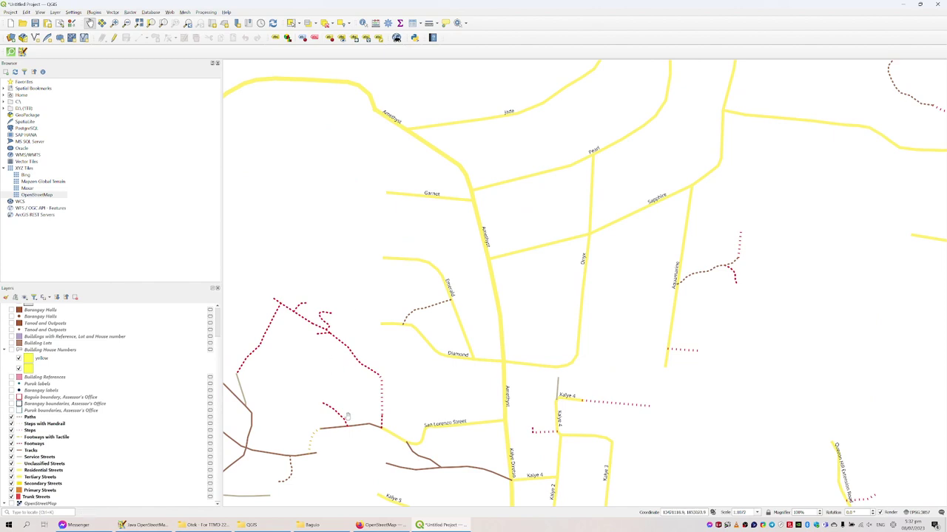
drag(321, 462, 517, 253)
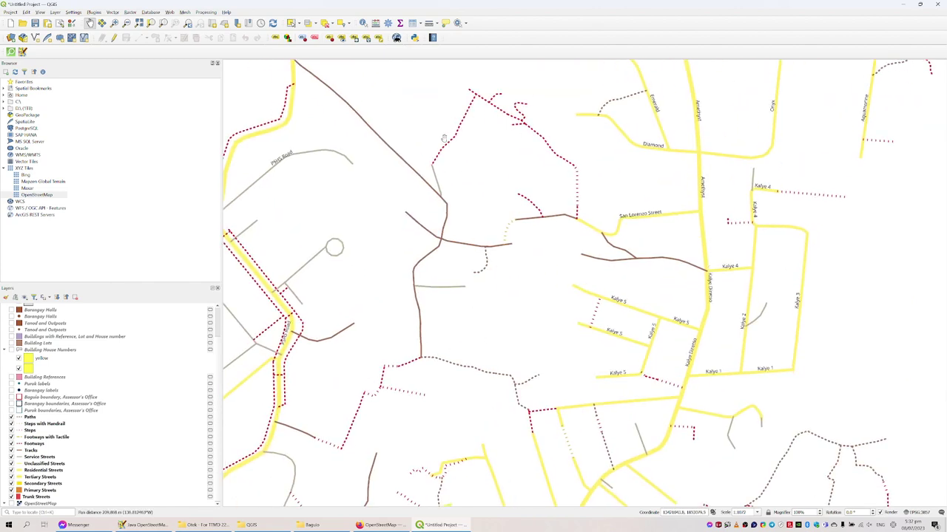
- Examine the tracks, footways and residential streets southwest toward the trunk highway junction near Smith Road and Agro Road
drag(394, 349, 434, 274)
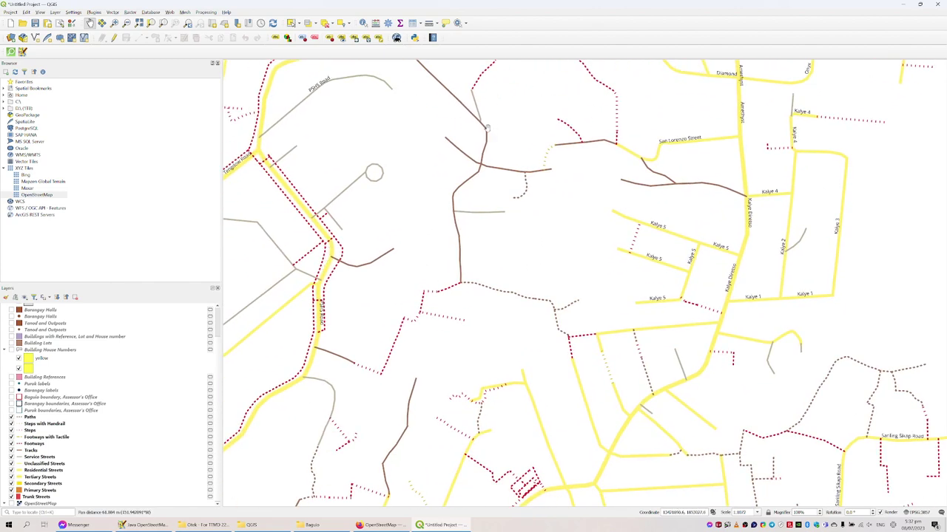
drag(349, 401, 439, 286)
drag(392, 442, 491, 315)
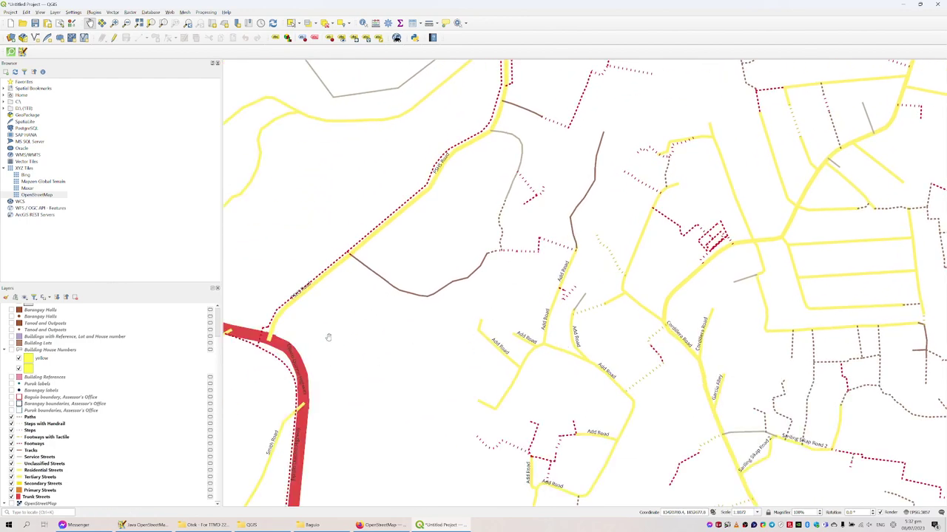
drag(315, 350, 543, 341)
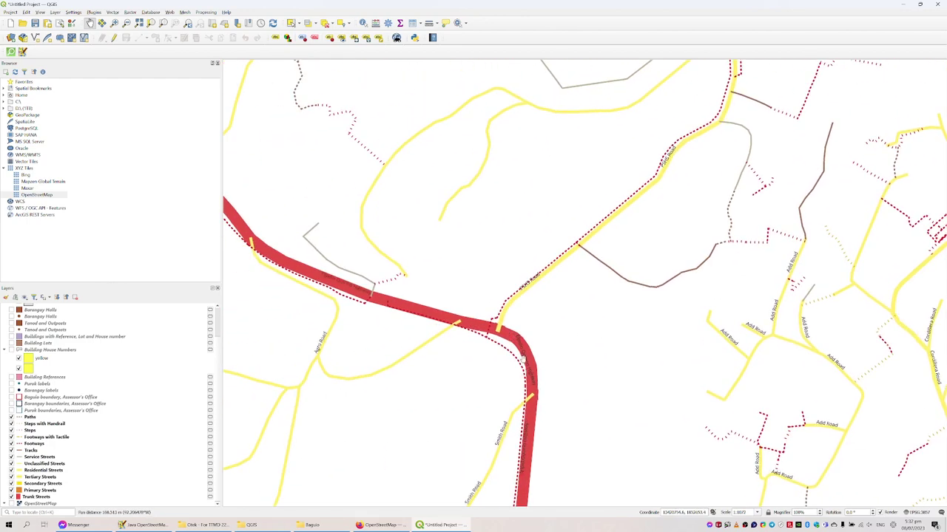
drag(560, 407, 573, 295)
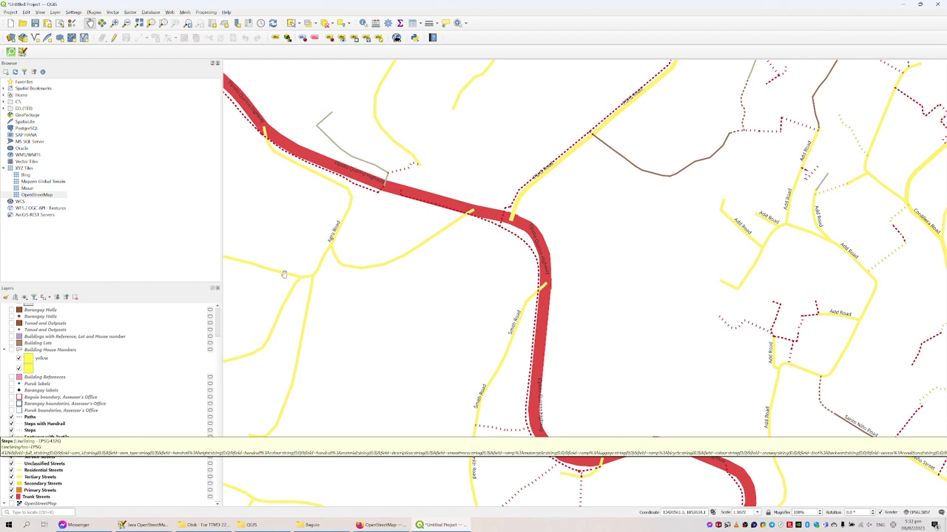
- Examine the trunk highway and its side streets northwest past Cypress Road and Tengdow Road to Balenben Road
drag(264, 224, 461, 422)
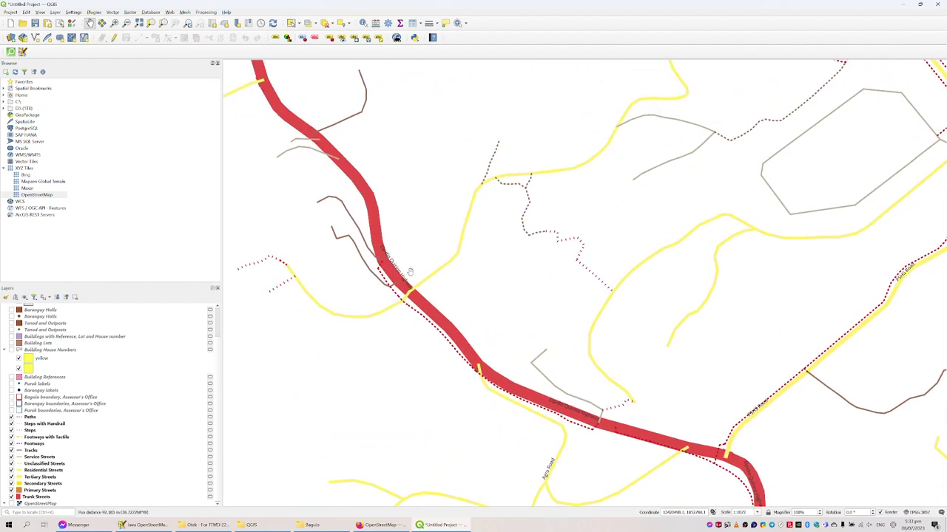
drag(352, 208, 399, 325)
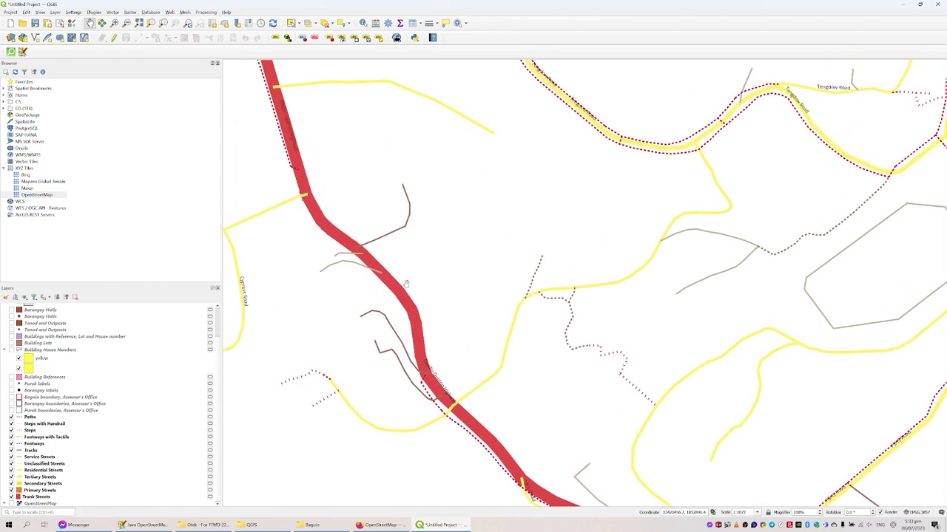
drag(389, 250, 435, 281)
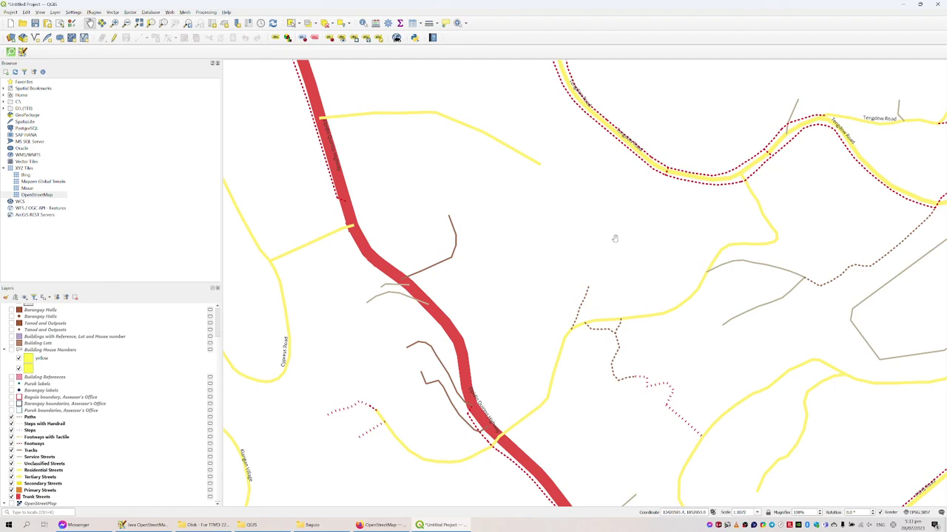
drag(614, 238, 487, 370)
drag(744, 263, 800, 458)
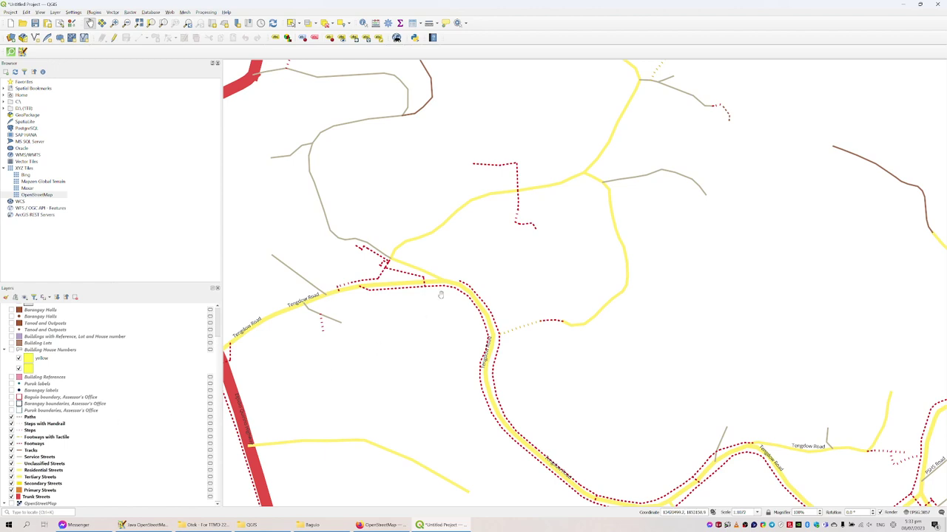
drag(330, 165, 449, 350)
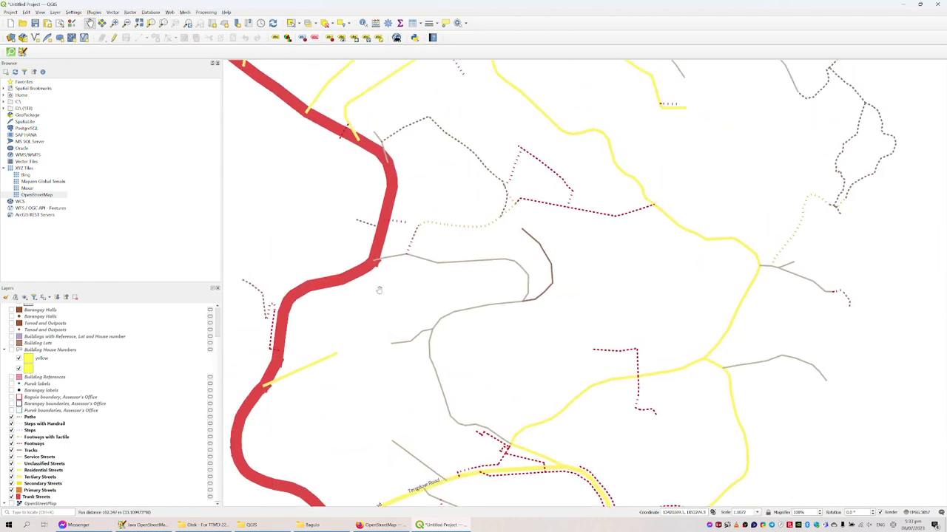
drag(330, 205, 391, 296)
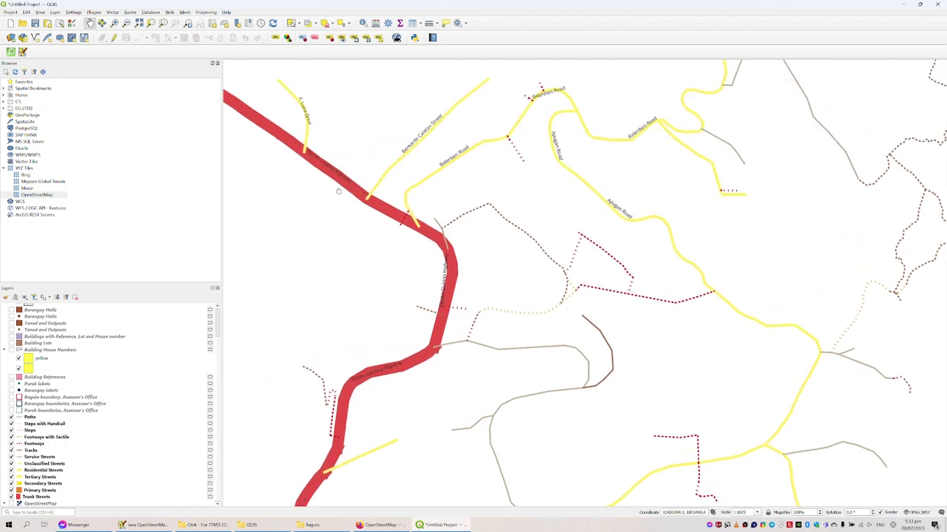
drag(285, 195, 296, 315)
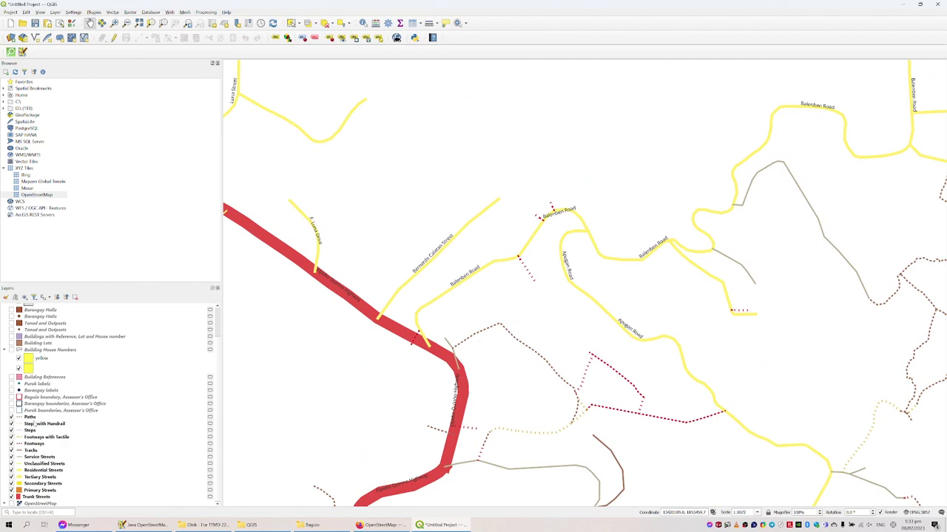
- Inspect the tactile footways around central Baguio by switching the Footways with Tactile layer off and on
scroll(513, 345, down, 2)
drag(631, 441, 512, 300)
drag(533, 355, 488, 281)
drag(636, 326, 260, 305)
drag(798, 313, 546, 325)
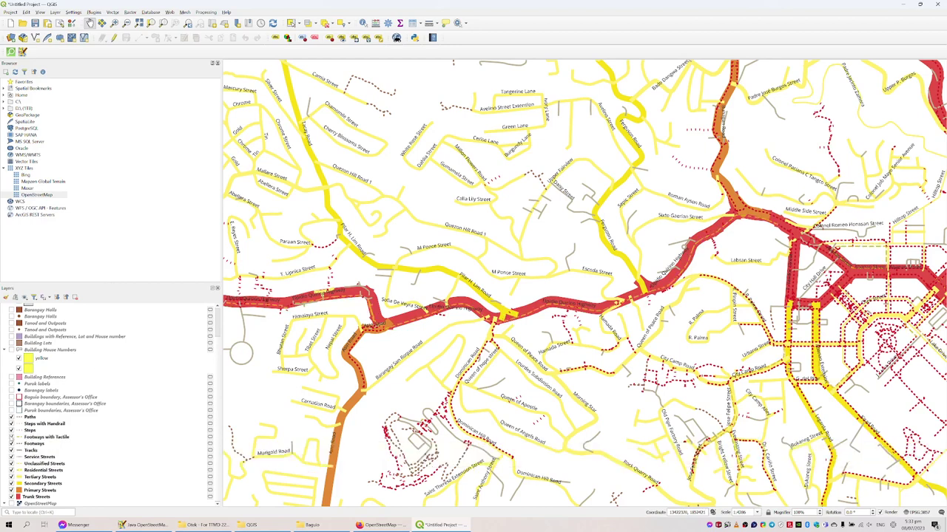
click(11, 437)
click(11, 437)
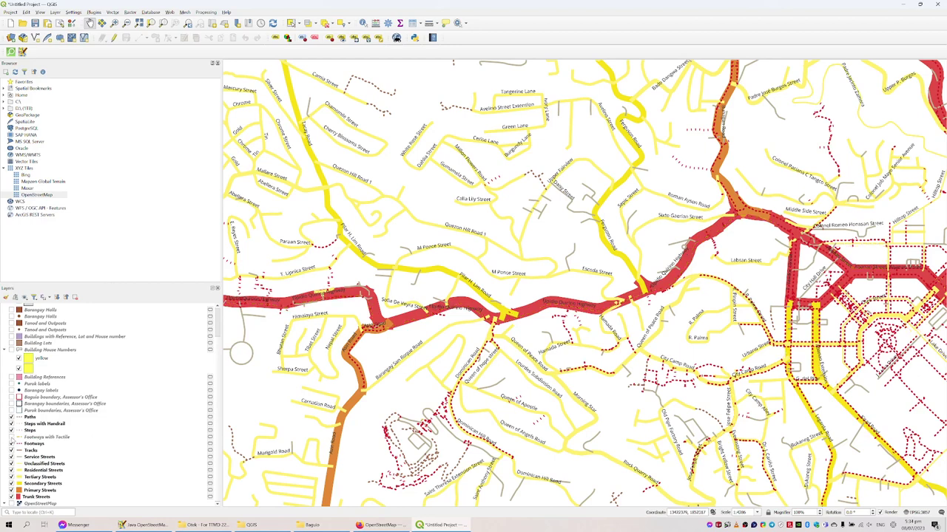
click(11, 437)
click(11, 437)
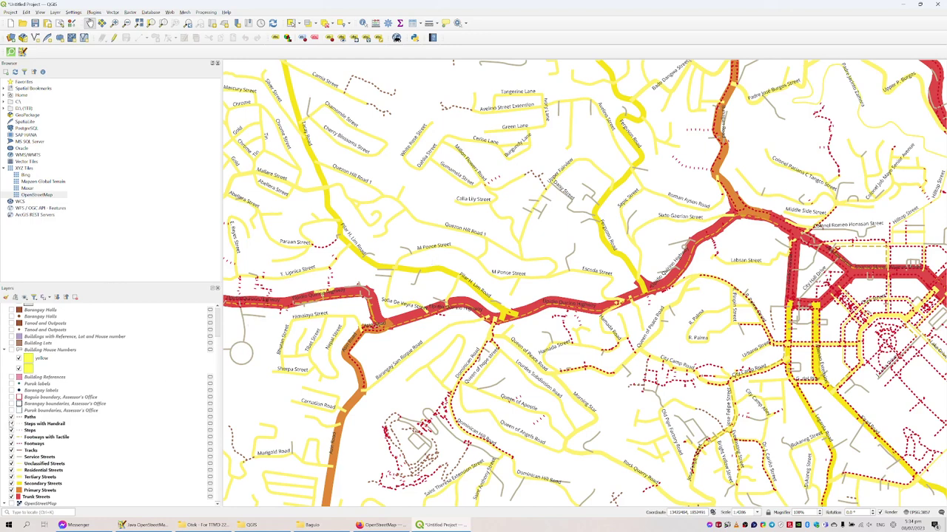
- Hide the Paths, Steps with Handrail, Steps, Footways with Tactile, Footways, Tracks, Service Streets and Unclassified Streets layers
click(11, 423)
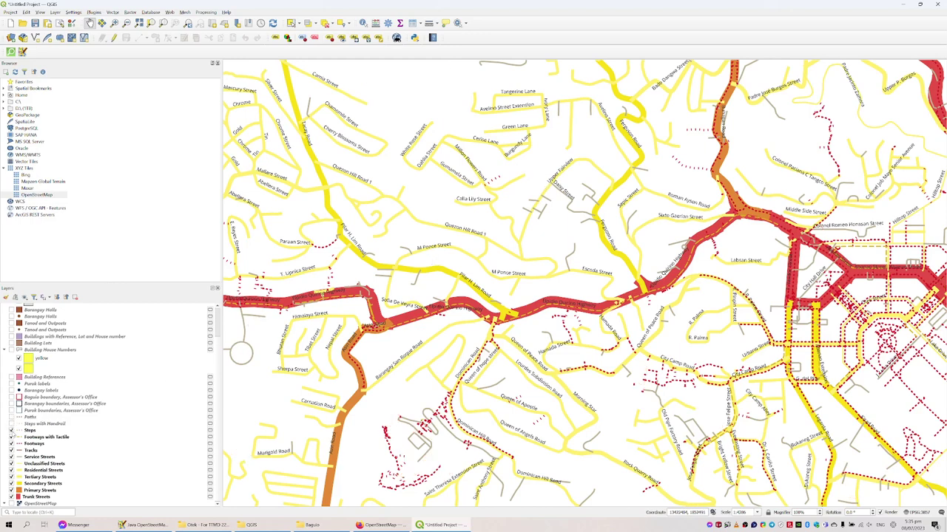
click(11, 430)
click(11, 437)
click(11, 444)
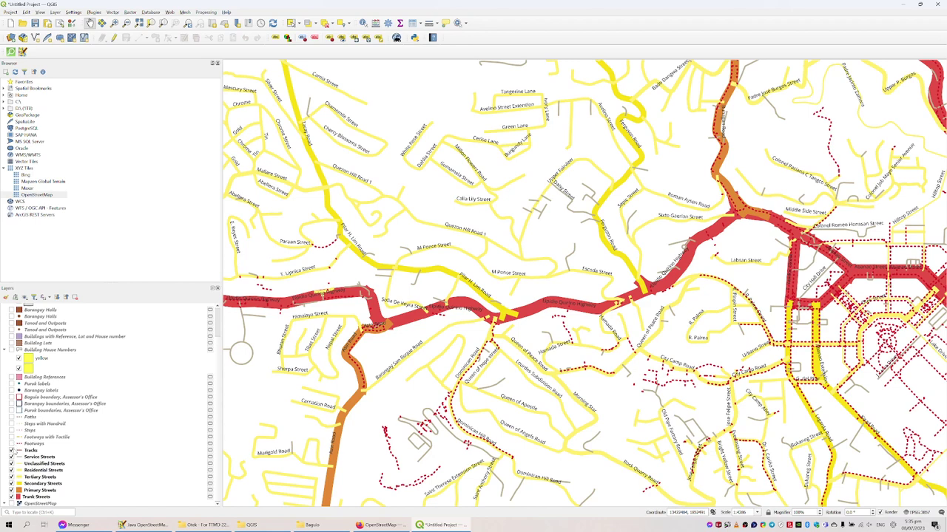
click(11, 450)
click(11, 457)
click(11, 464)
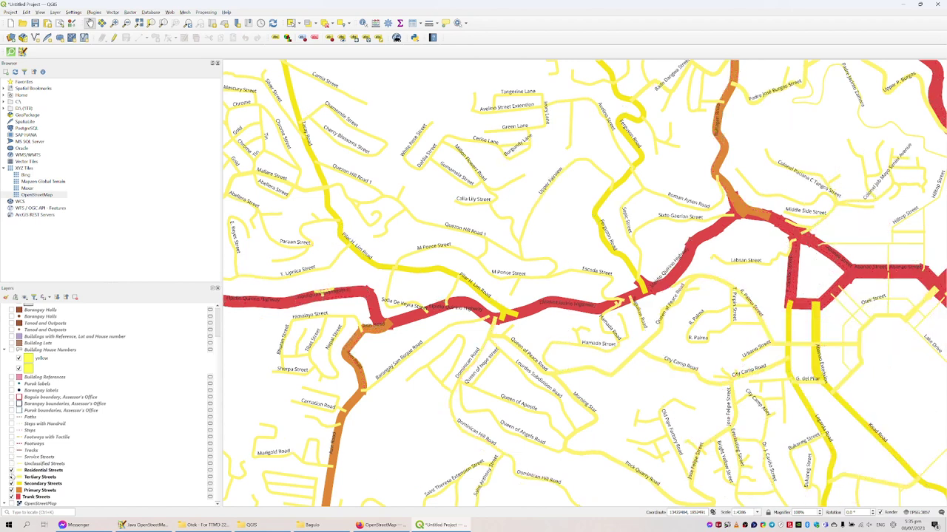
- Hide the Residential, Tertiary, Secondary, Primary and Trunk Streets layers
click(11, 477)
click(11, 470)
click(11, 477)
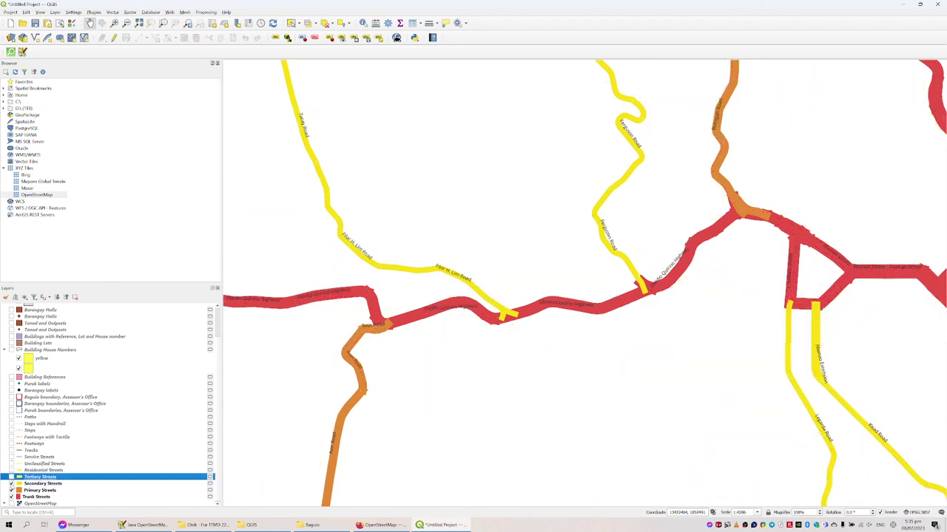
click(11, 484)
click(11, 490)
click(11, 497)
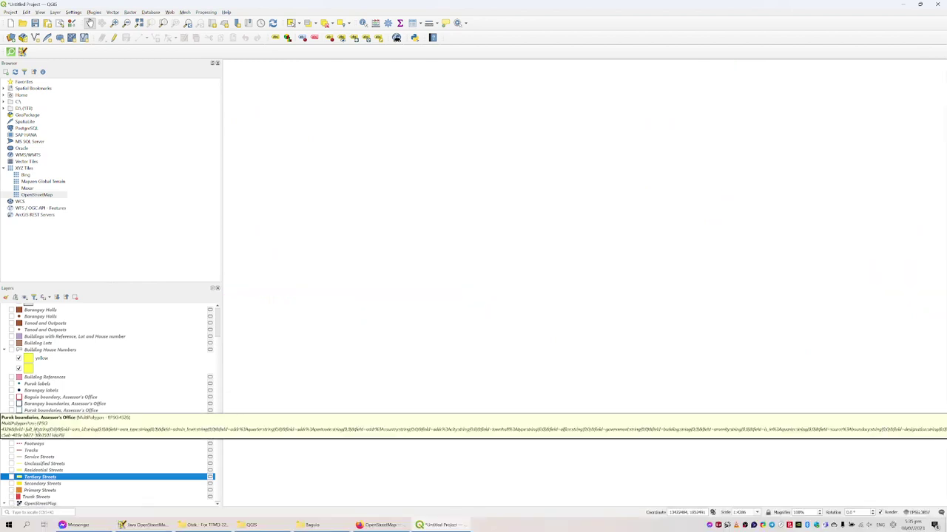
- Show the OpenStreetMap base layer with the Baguio, barangay and purok boundary layers, bringing the whole city into view
right_click(33, 444)
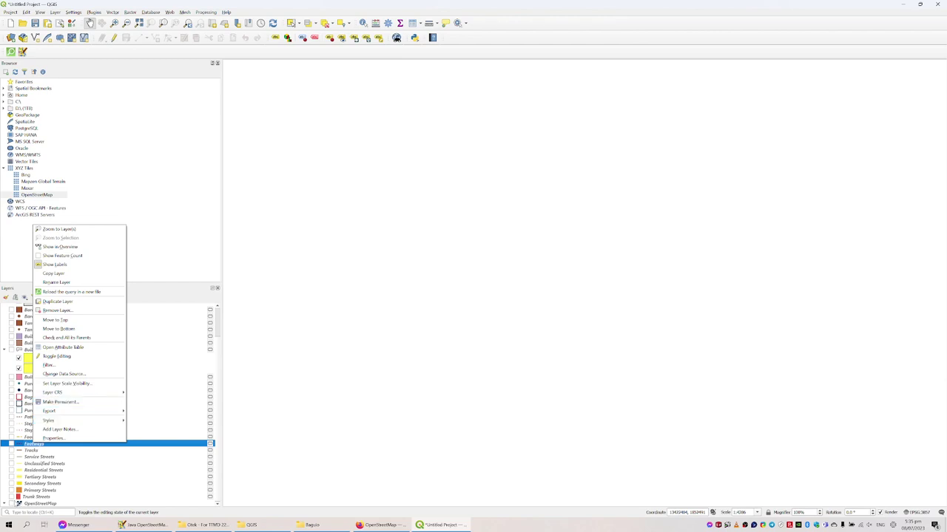
click(19, 504)
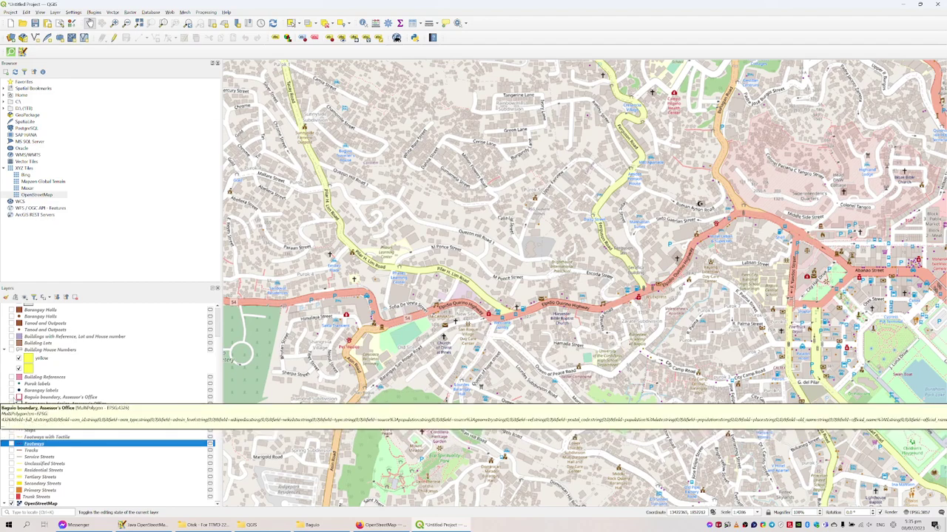
click(11, 404)
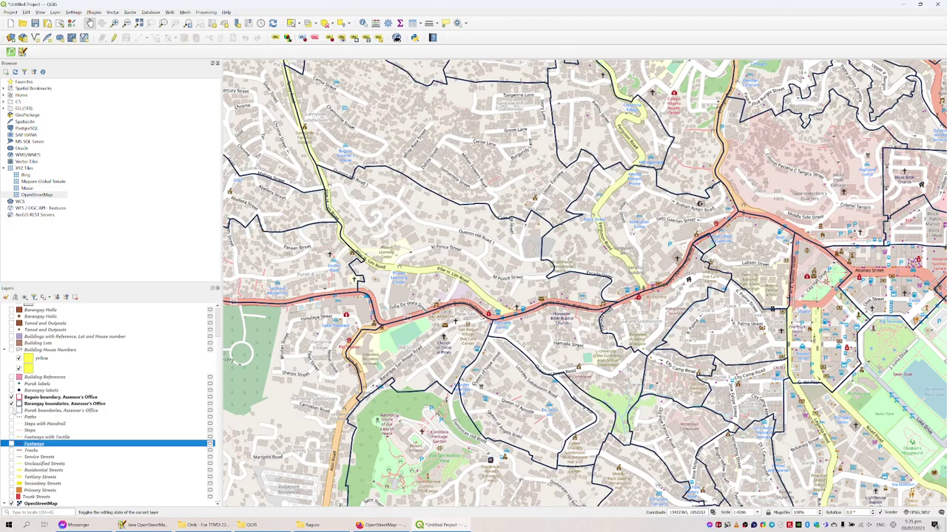
click(11, 411)
scroll(416, 292, down, 1)
scroll(411, 299, down, 3)
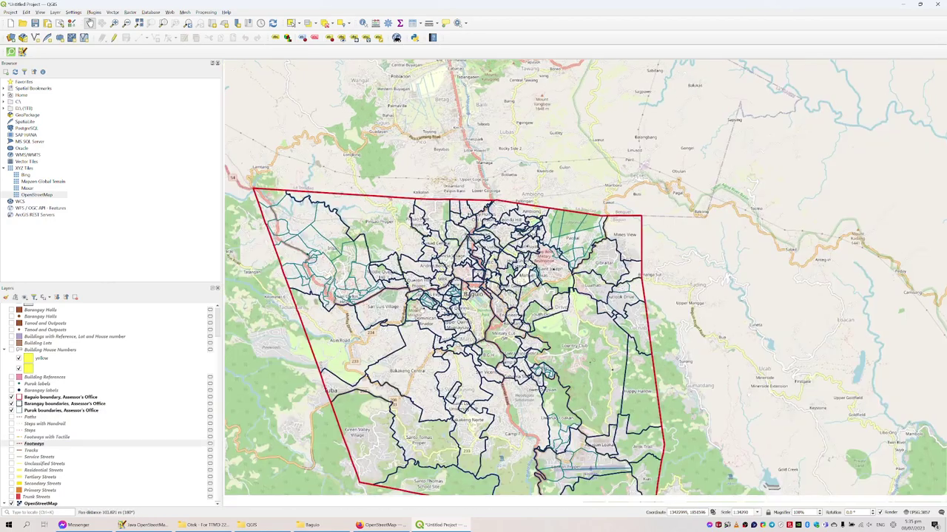
drag(411, 298, 431, 227)
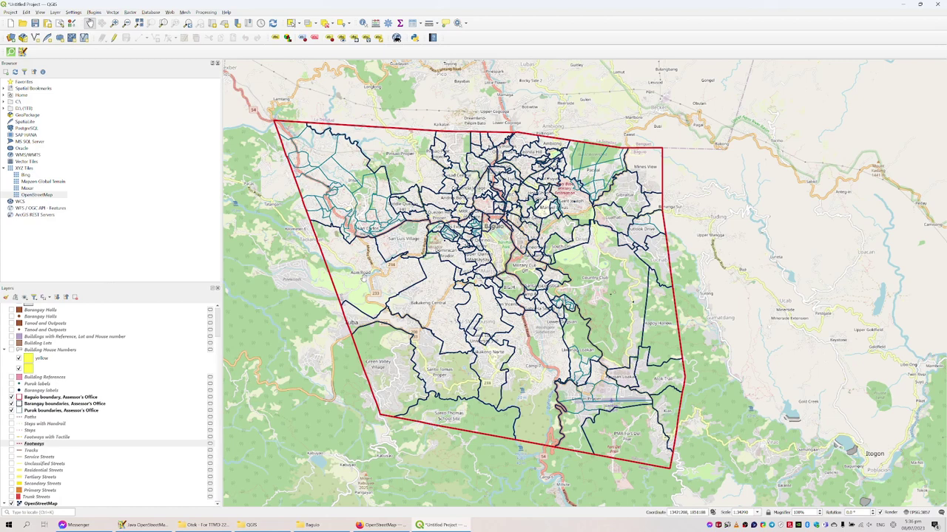
click(77, 411)
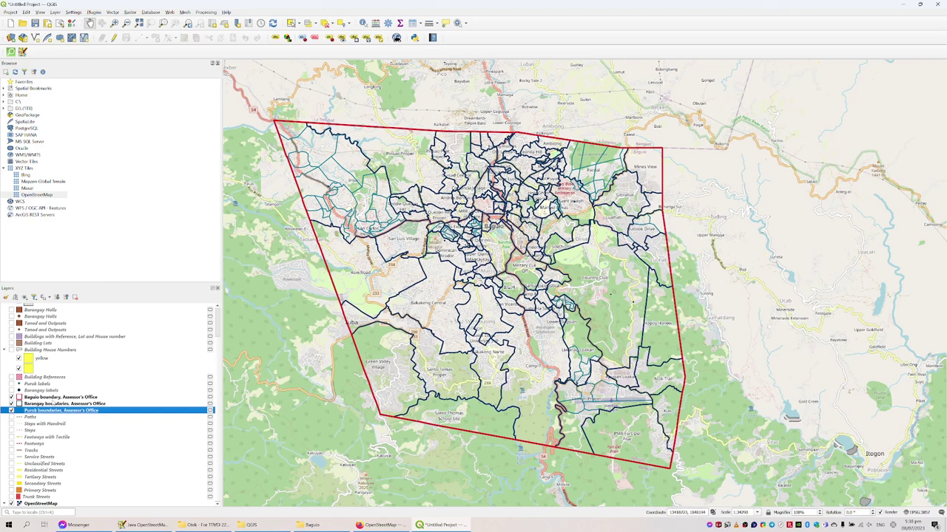
- Show the Purok labels layer and hide the OpenStreetMap base layer, leaving boundaries and purok names
click(12, 384)
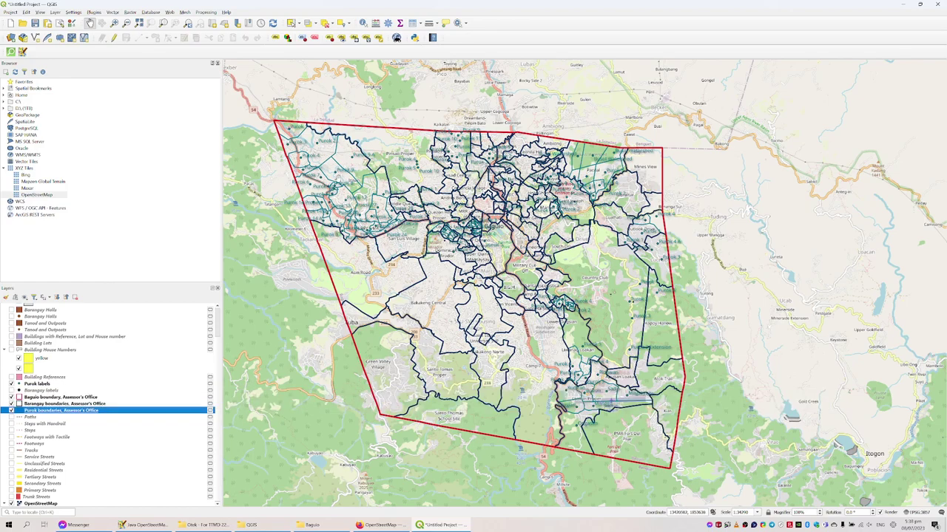
scroll(323, 167, up, 3)
drag(606, 311, 496, 244)
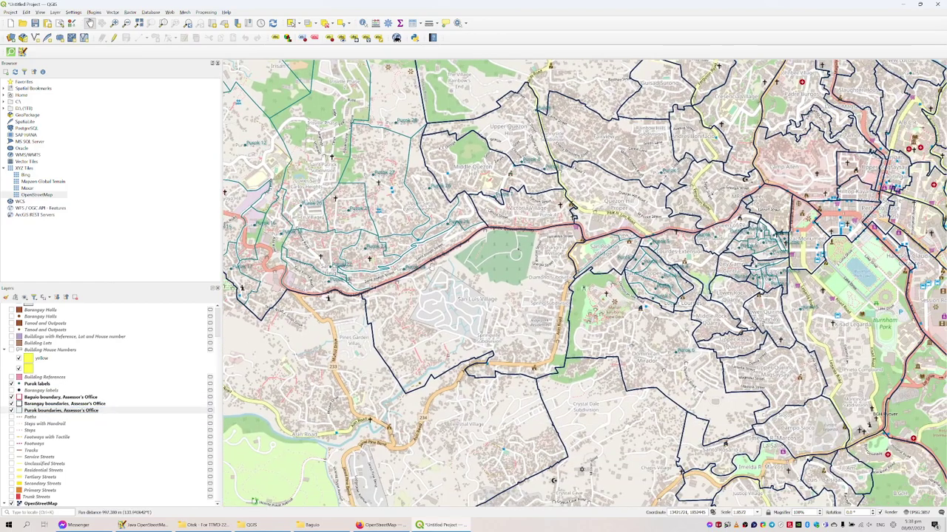
drag(592, 311, 457, 251)
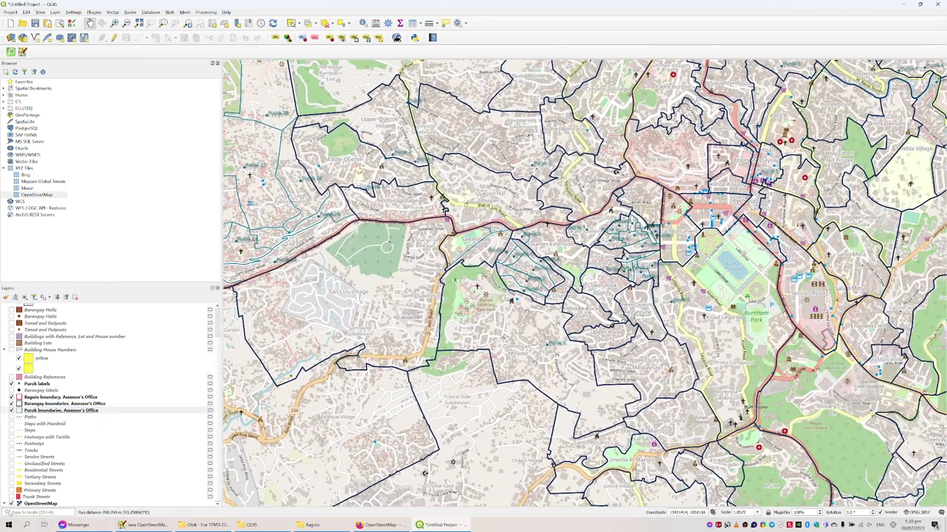
click(11, 503)
drag(558, 363, 377, 327)
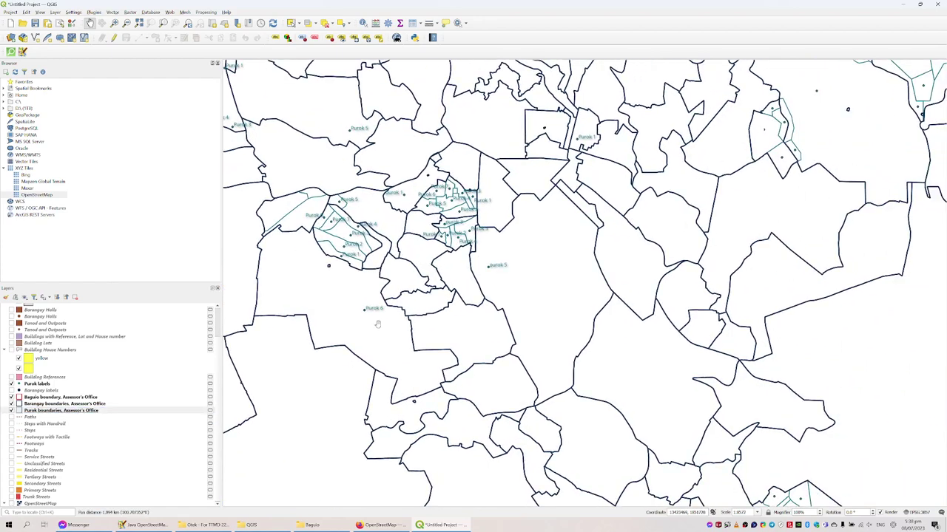
- Examine the labelled purok divisions west of the city centre and in the large barangay to the northeast
scroll(507, 207, up, 2)
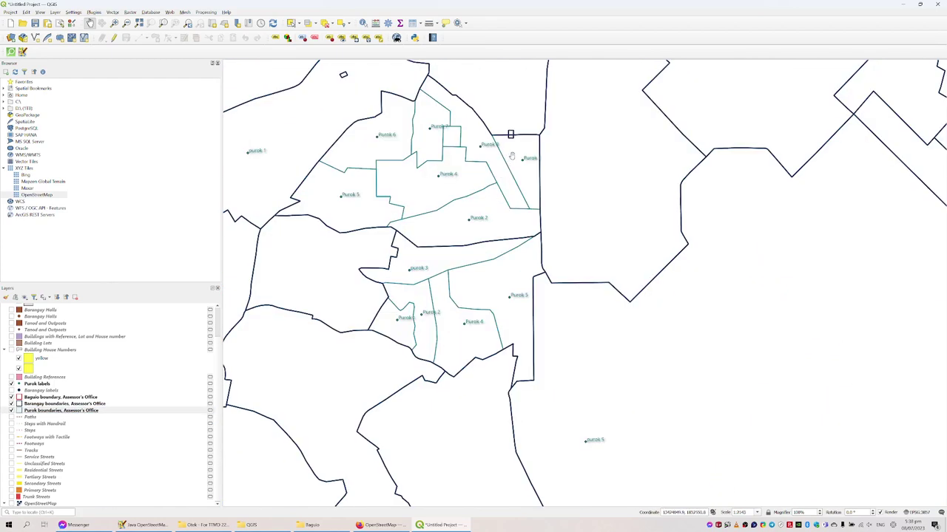
drag(384, 177, 470, 286)
scroll(372, 286, down, 3)
scroll(329, 304, up, 1)
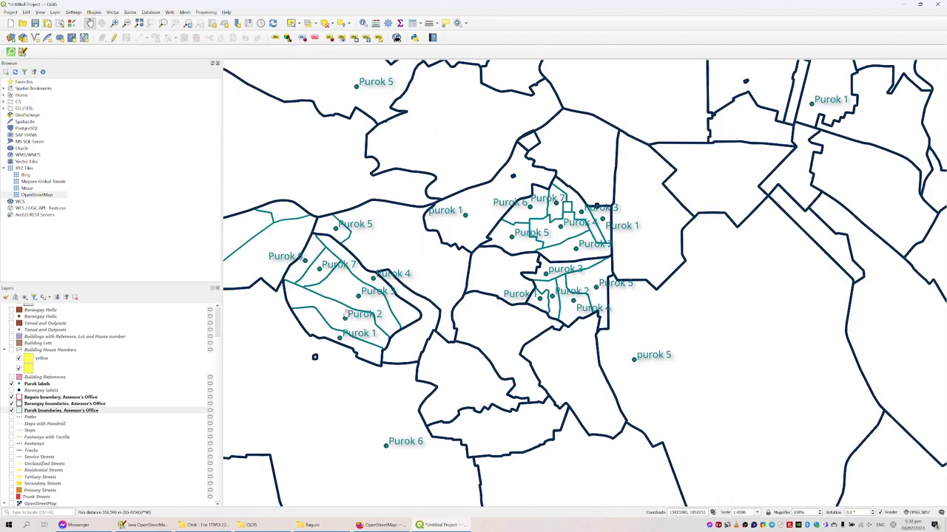
scroll(524, 314, down, 1)
scroll(705, 316, up, 1)
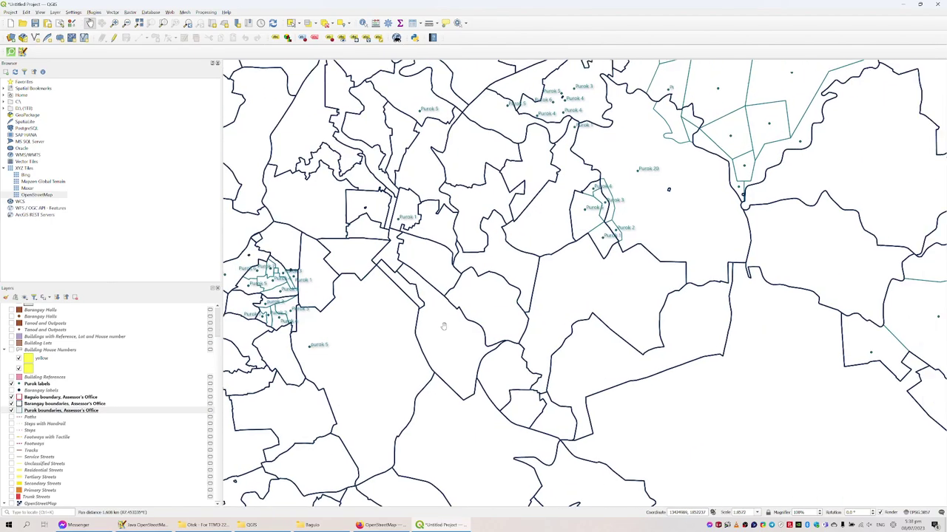
drag(665, 222, 614, 291)
scroll(613, 290, up, 1)
drag(650, 256, 540, 364)
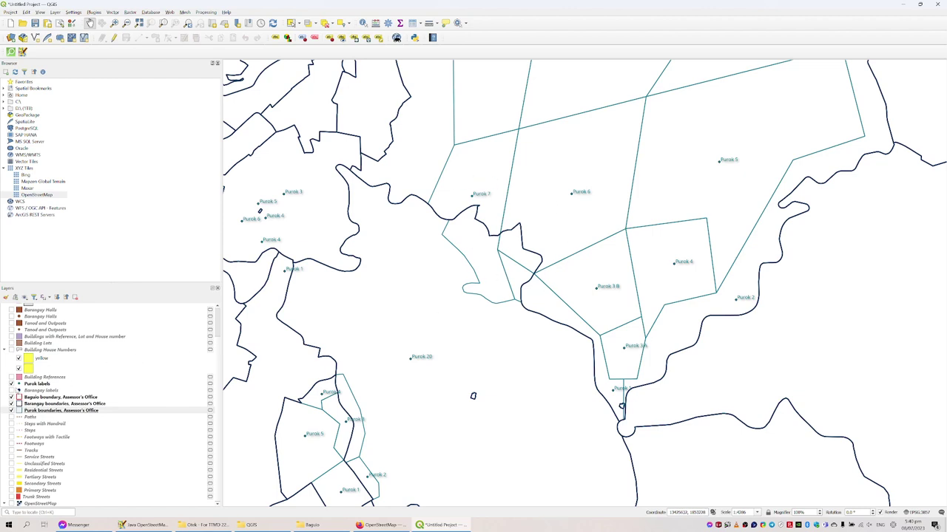
- Hide the Purok labels, Baguio boundary and barangay boundaries layers, leaving only the purok boundaries shown
click(12, 384)
click(30, 397)
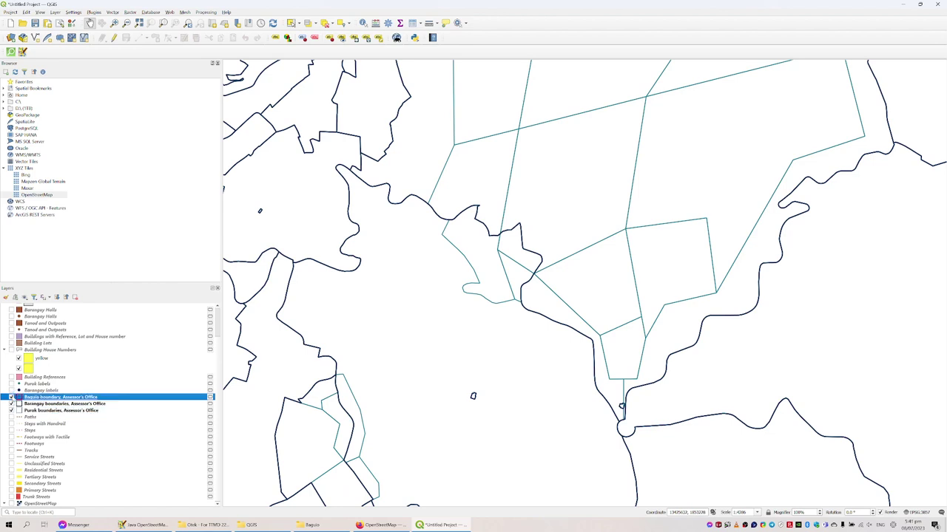
click(11, 404)
click(12, 410)
click(12, 411)
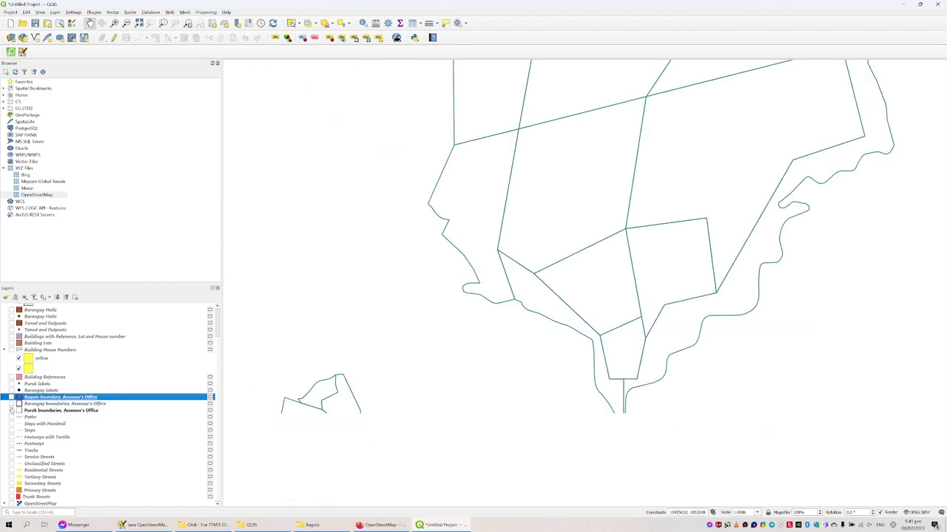
- Show the barangay and Baguio boundary layers with the Barangay labels and Purok labels layers around the city centre
click(12, 404)
click(12, 397)
click(11, 390)
click(11, 384)
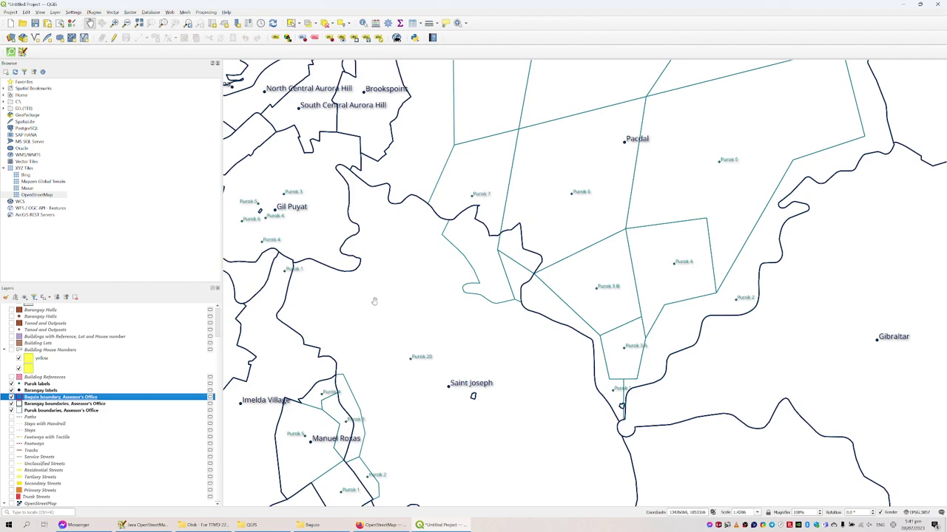
scroll(369, 304, down, 1)
drag(369, 304, 521, 216)
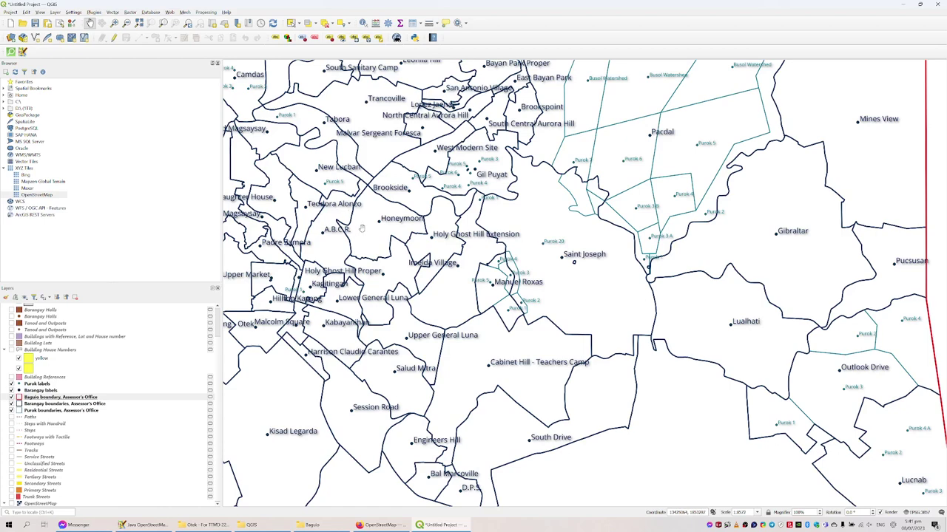
drag(359, 227, 563, 298)
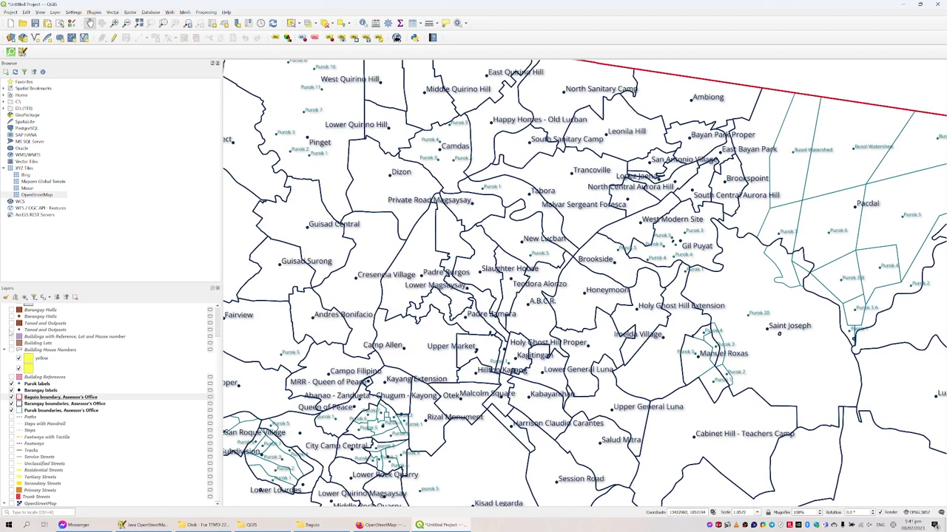
- Show both Tanod and Outposts layers and hide the Purok and Barangay labels, bringing the northwestern outposts into view
click(11, 324)
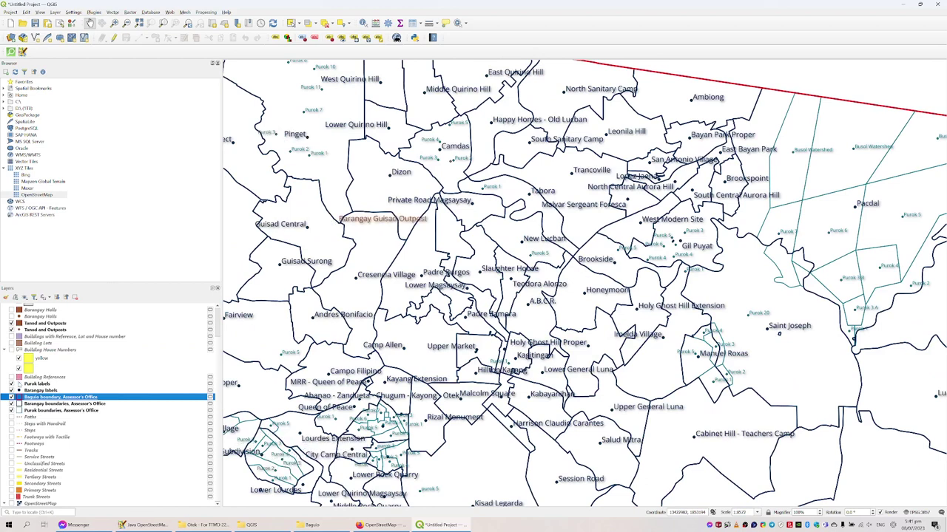
click(12, 384)
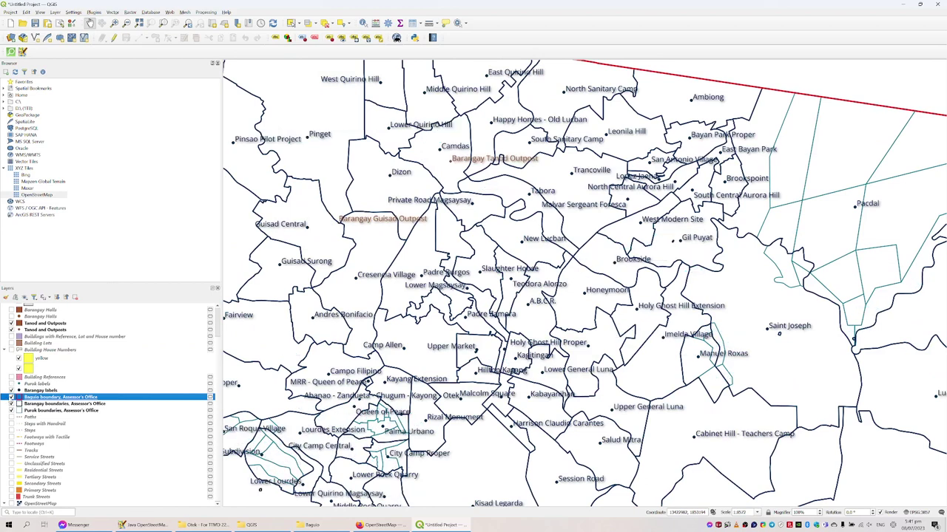
click(11, 391)
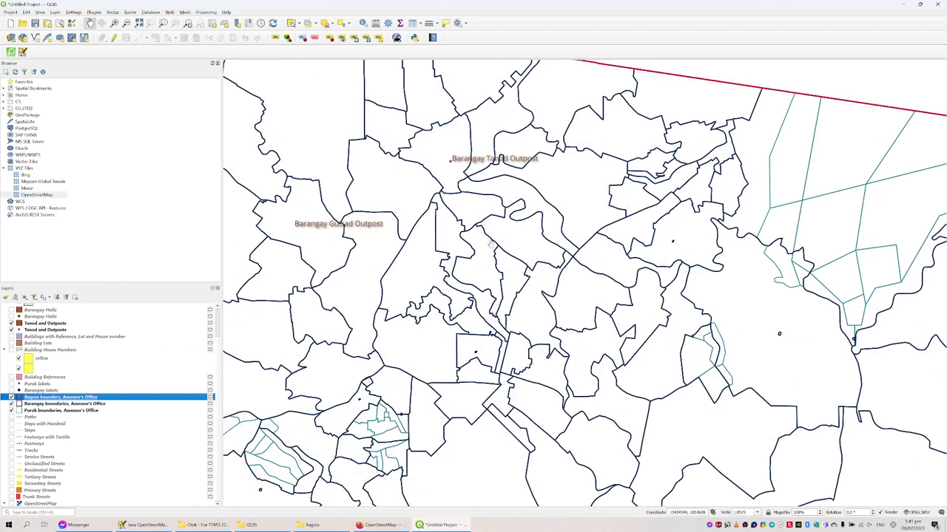
drag(490, 245, 652, 279)
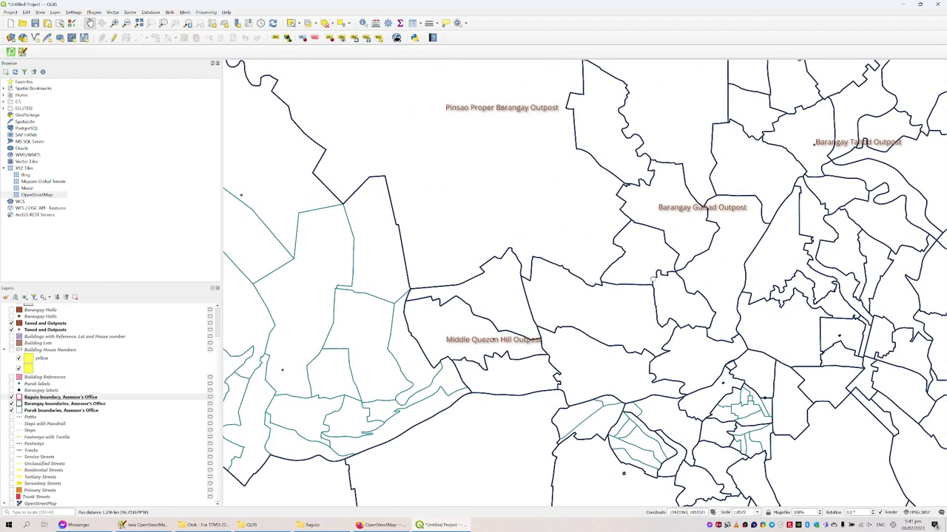
scroll(575, 282, down, 1)
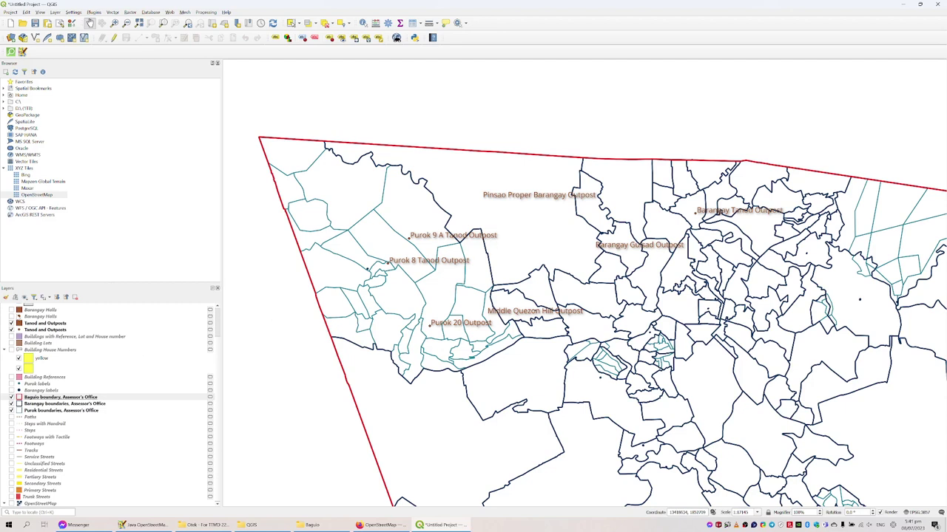
- Show both Barangay Halls layers and hide both Tanod and Outposts layers
click(12, 317)
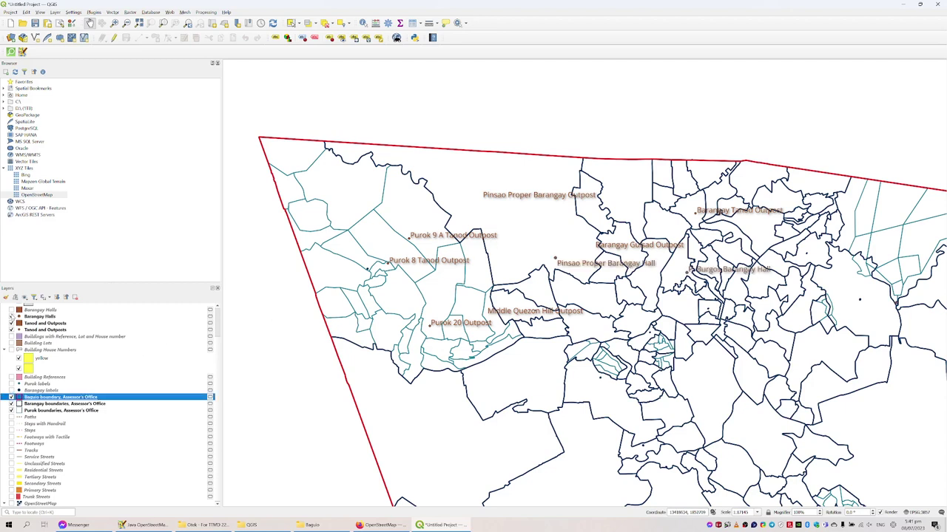
click(11, 310)
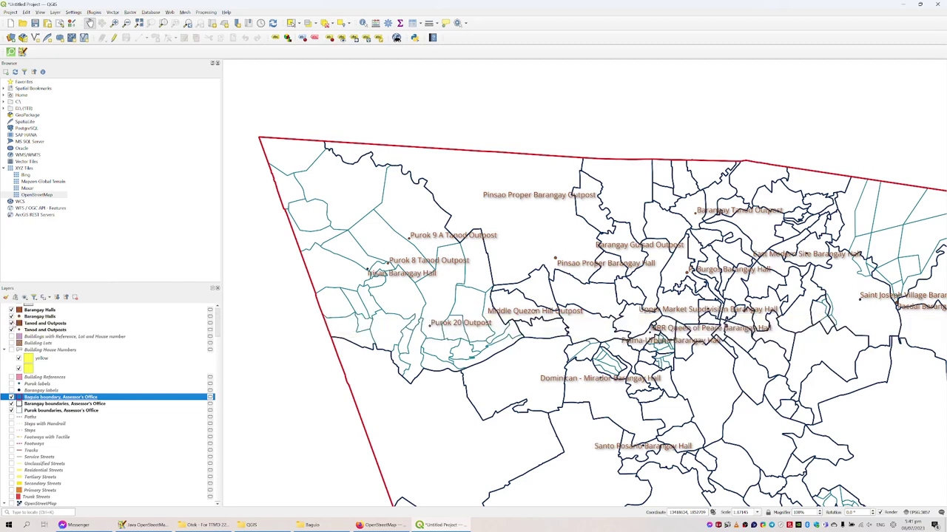
click(11, 324)
click(11, 329)
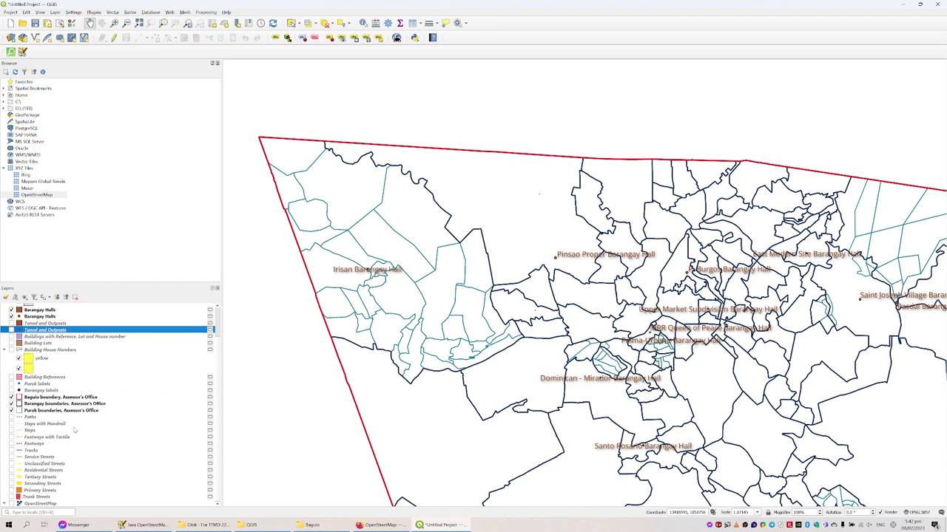
- Show the OpenStreetMap base layer beneath the halls and boundaries, focusing on the Irisan Barangay Hall
click(19, 504)
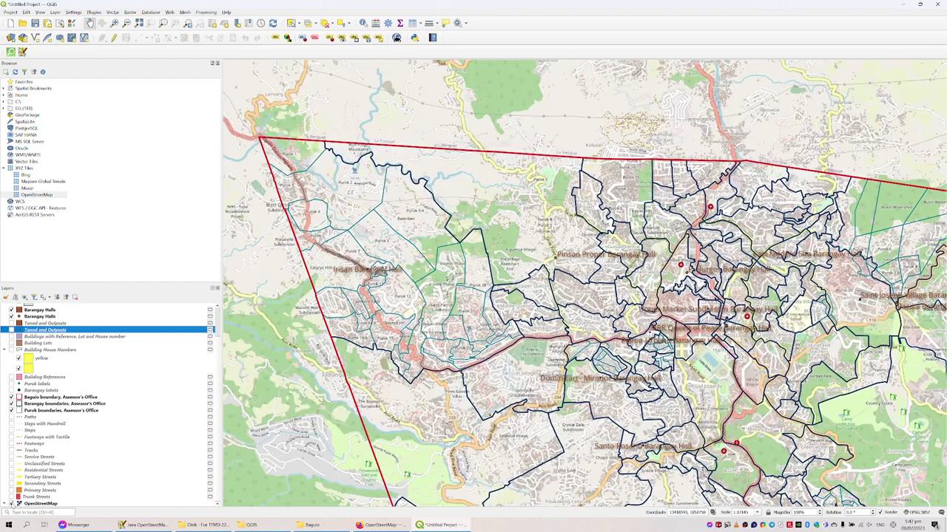
scroll(339, 283, up, 4)
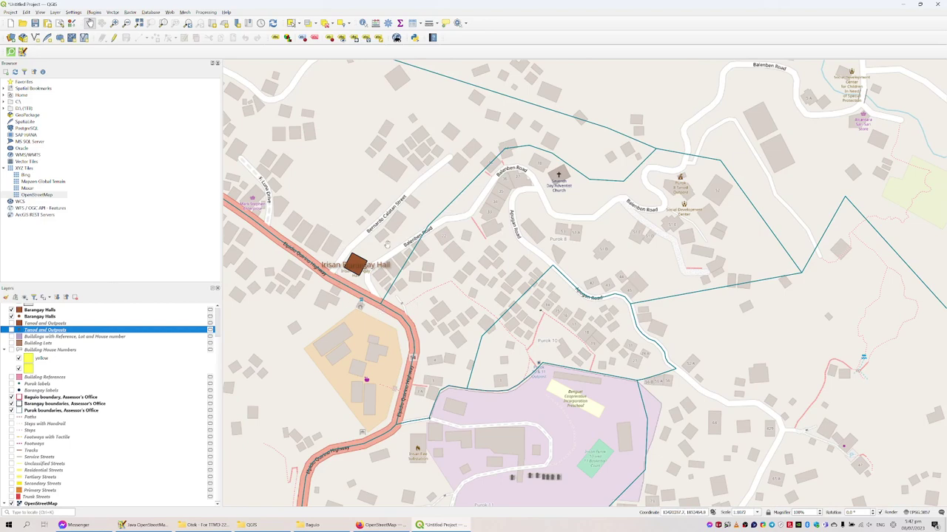
scroll(348, 296, down, 1)
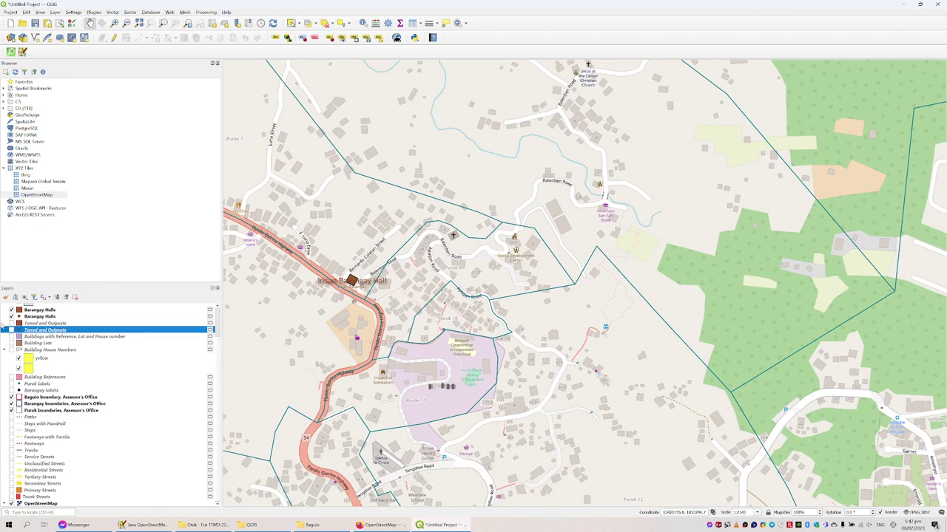
- Hide both Barangay Halls layers and show the buildings with no address data layer across the western and southern city
click(11, 317)
click(11, 310)
scroll(43, 352, up, 2)
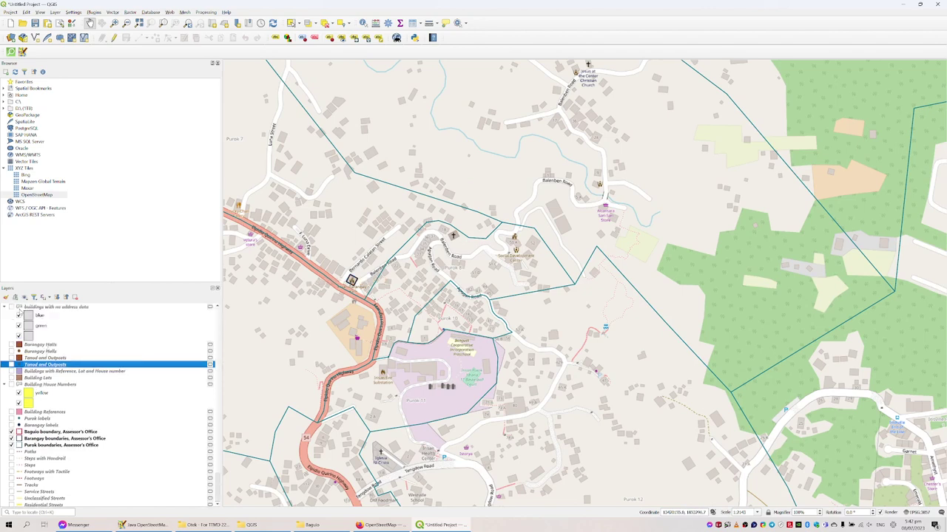
click(11, 307)
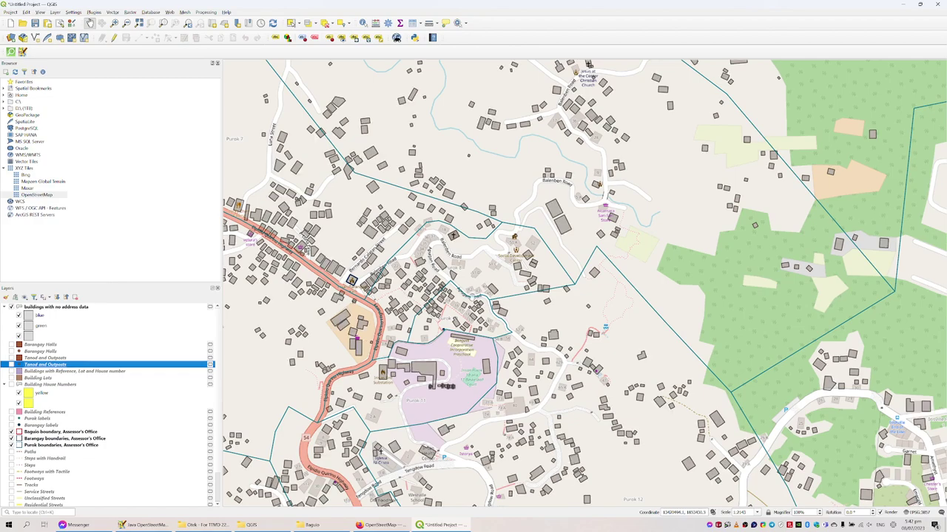
scroll(471, 302, down, 1)
scroll(473, 307, down, 1)
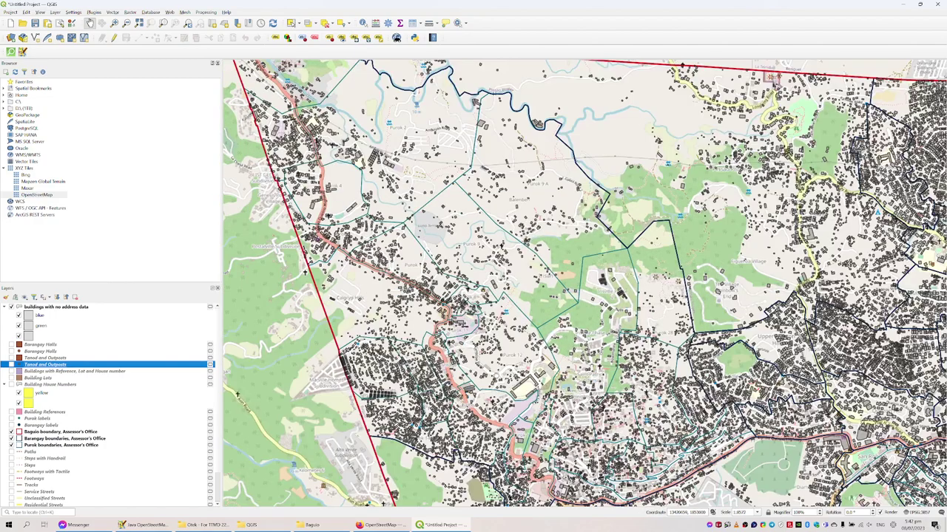
scroll(499, 283, up, 2)
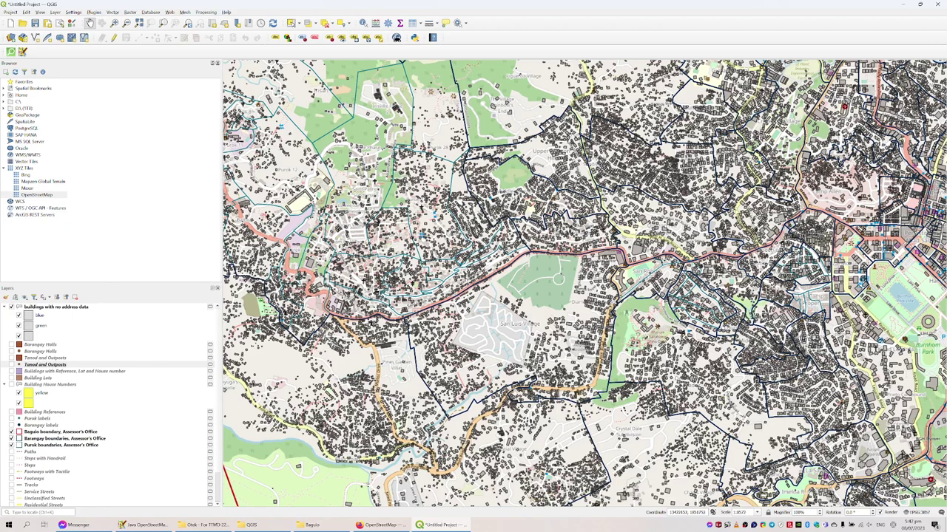
drag(629, 422, 274, 156)
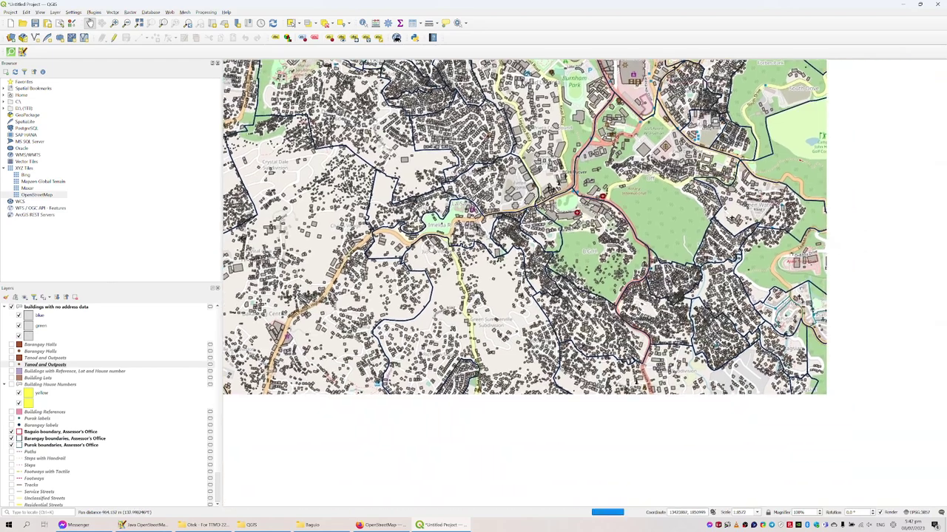
drag(499, 333, 429, 279)
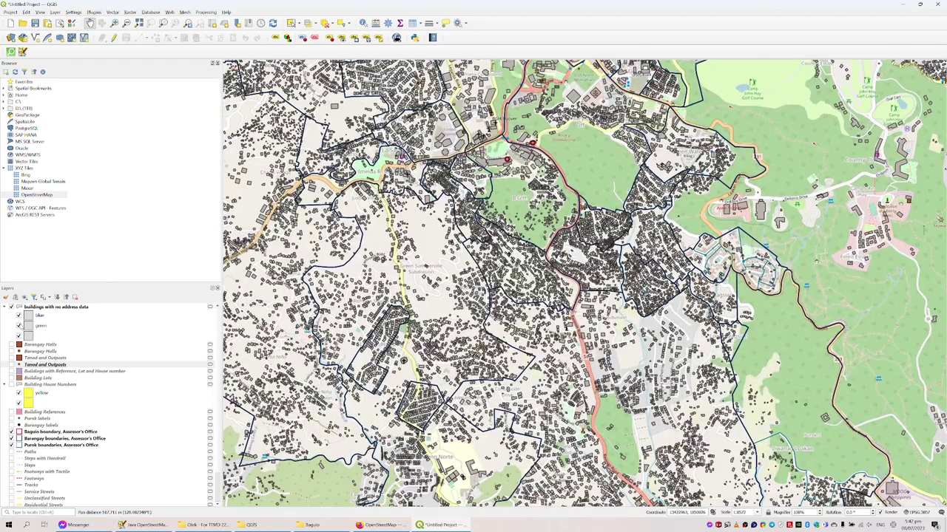
- Show the feature count for the buildings with no address data layer
right_click(78, 309)
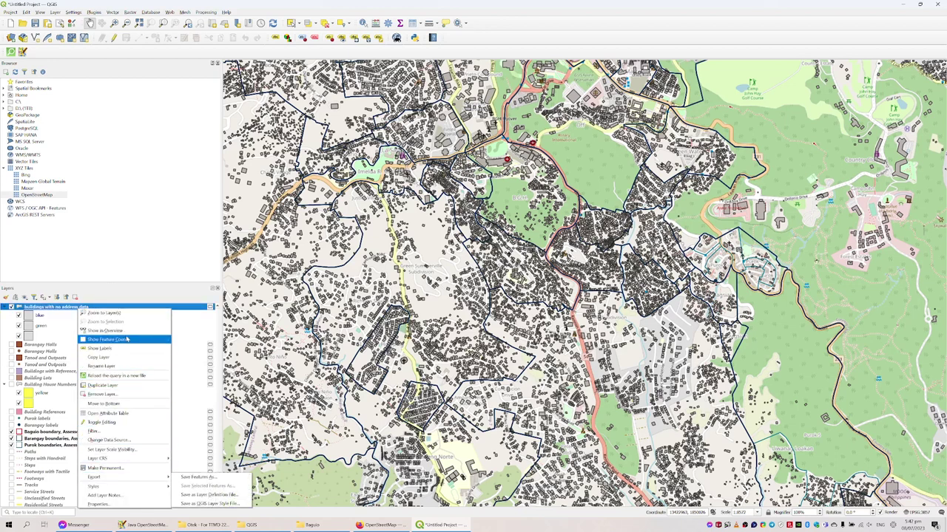
click(151, 338)
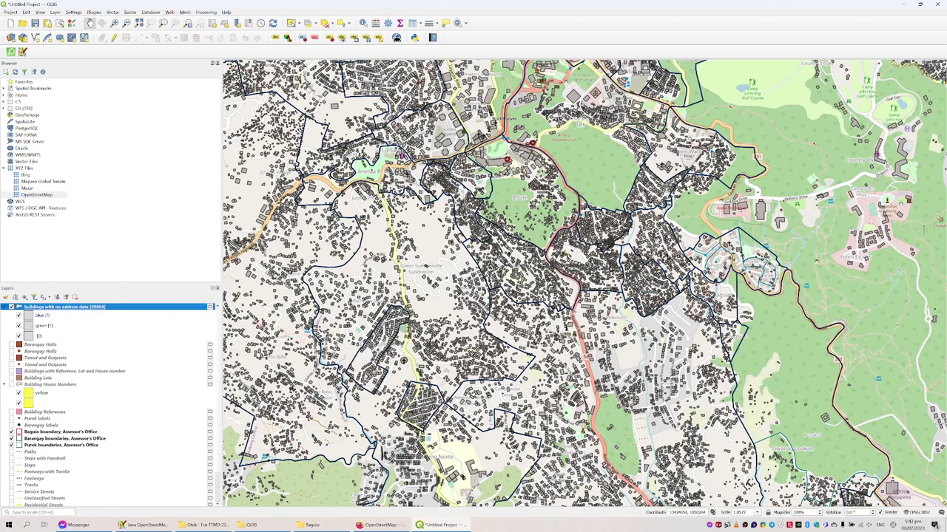
scroll(498, 316, down, 1)
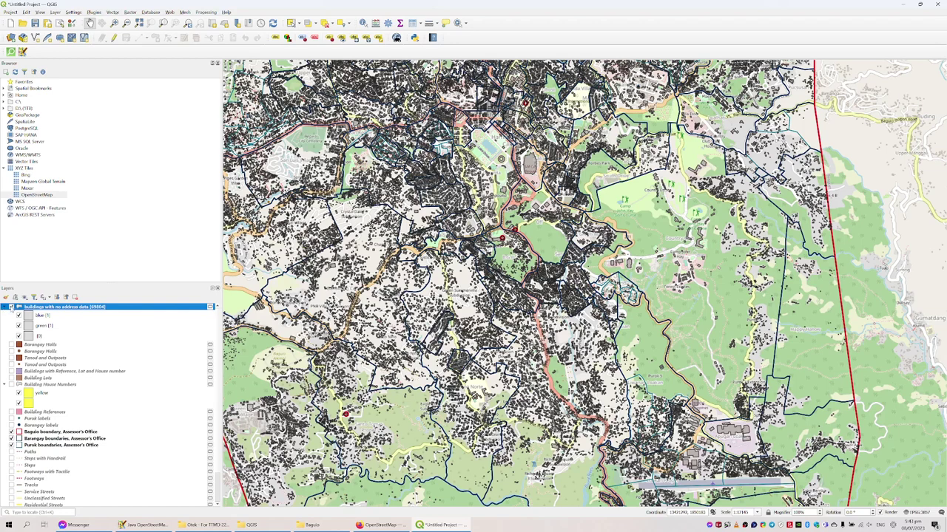
- Hide the buildings with no address data layer and show the Building House Numbers layer over the city
click(11, 307)
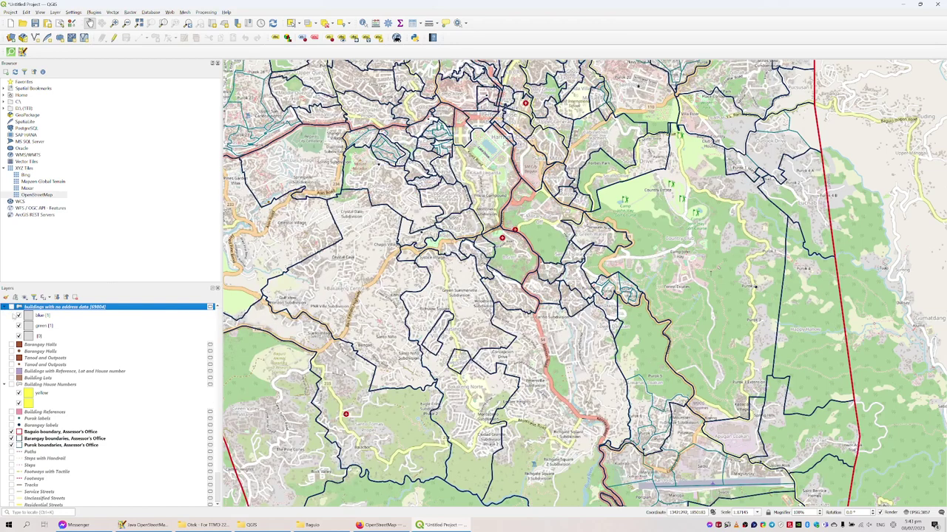
click(12, 385)
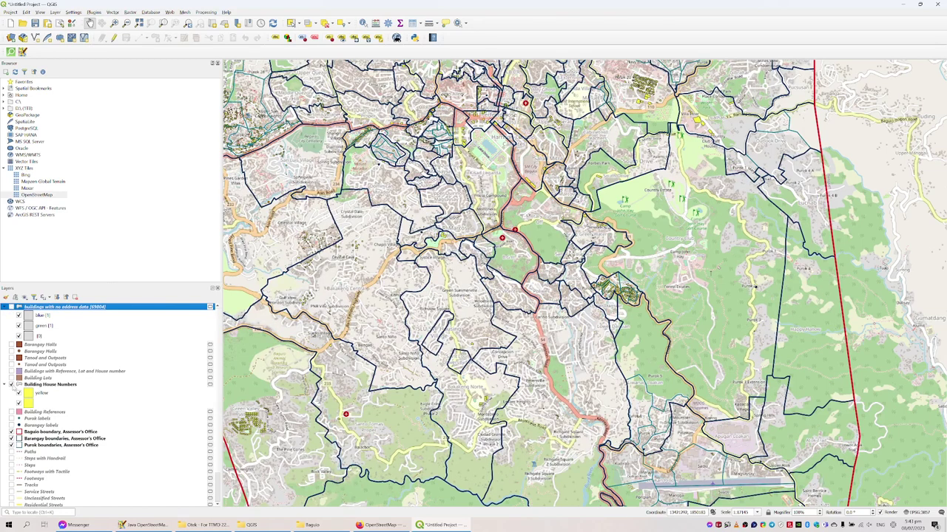
drag(440, 214, 535, 362)
scroll(54, 403, down, 2)
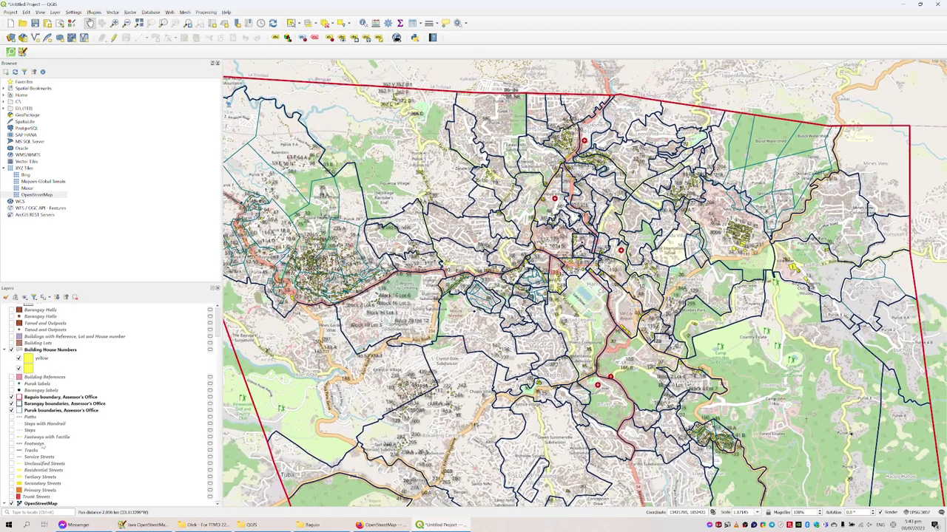
- Hide the OpenStreetMap base layer and bring the dense cluster of numbered buildings east of the city centre into view
click(20, 504)
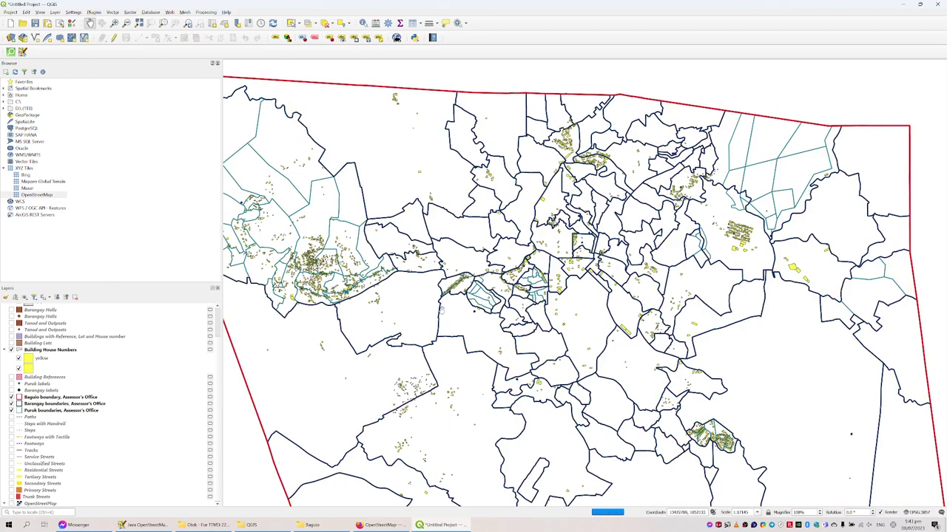
drag(437, 310, 382, 229)
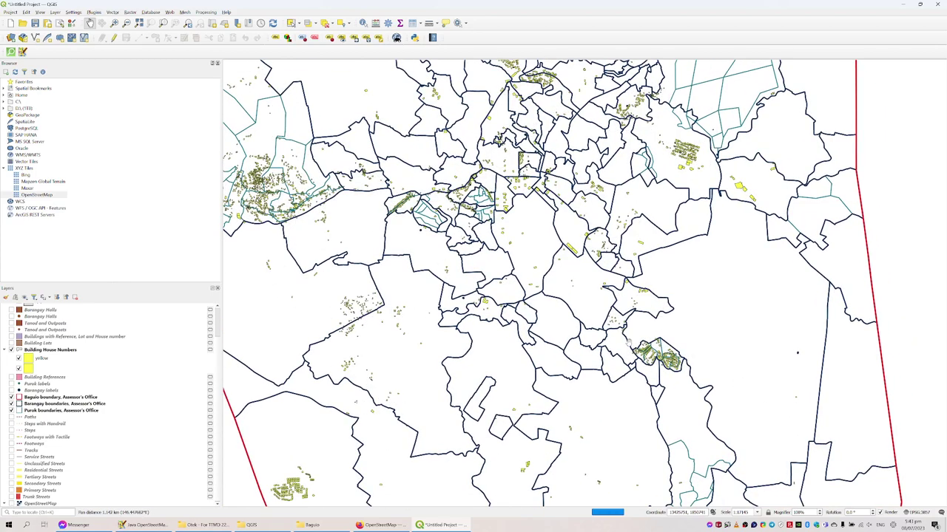
scroll(651, 366, up, 1)
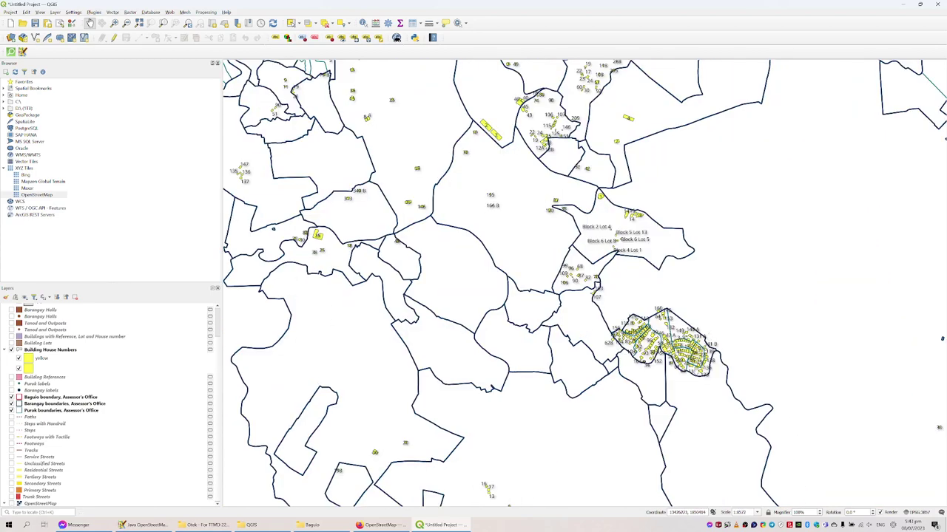
drag(376, 175, 554, 398)
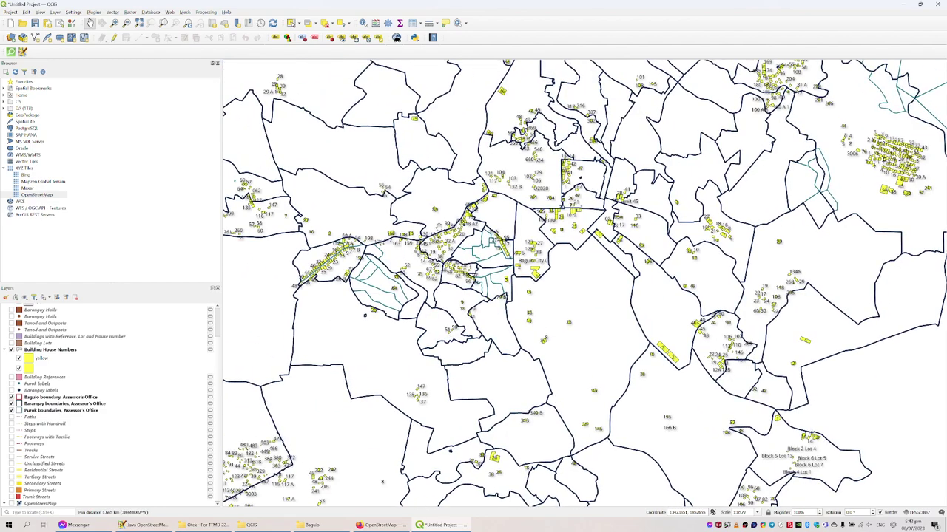
drag(566, 111, 540, 166)
scroll(640, 248, down, 1)
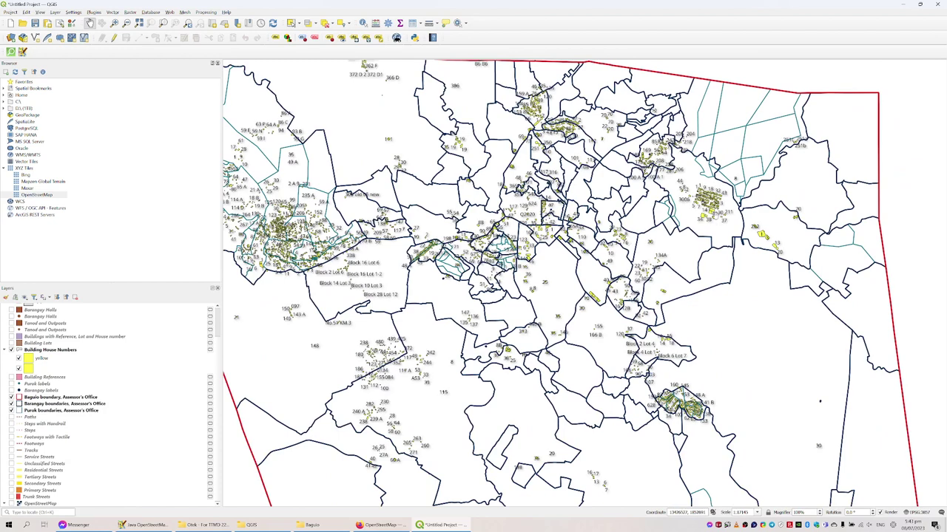
scroll(721, 200, up, 2)
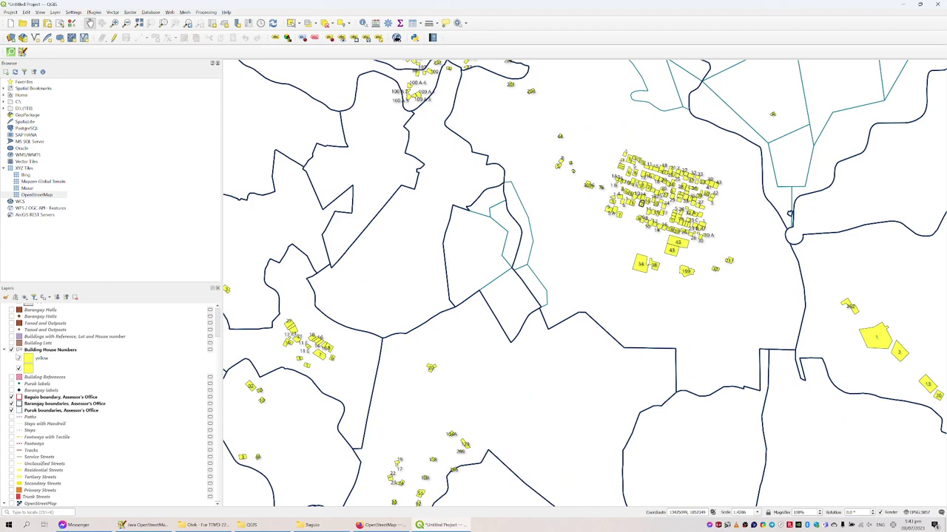
click(37, 384)
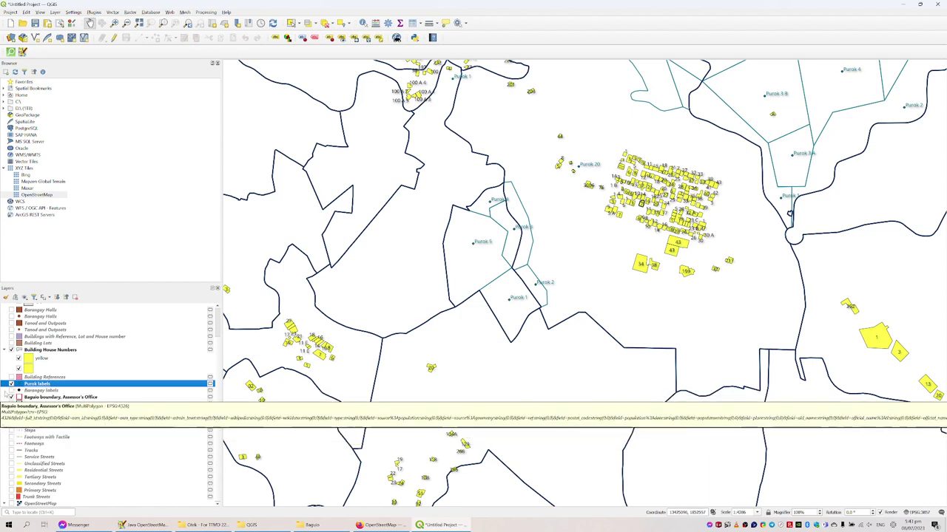
click(37, 391)
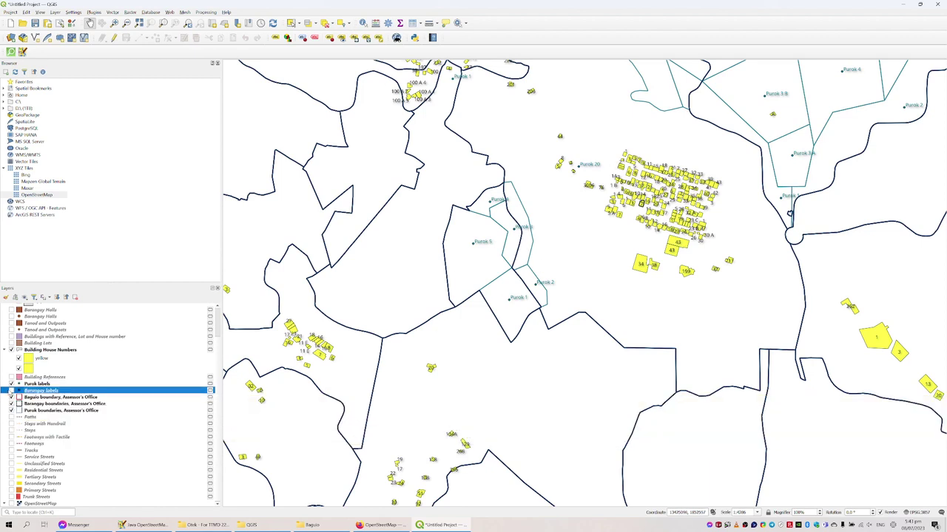
click(11, 383)
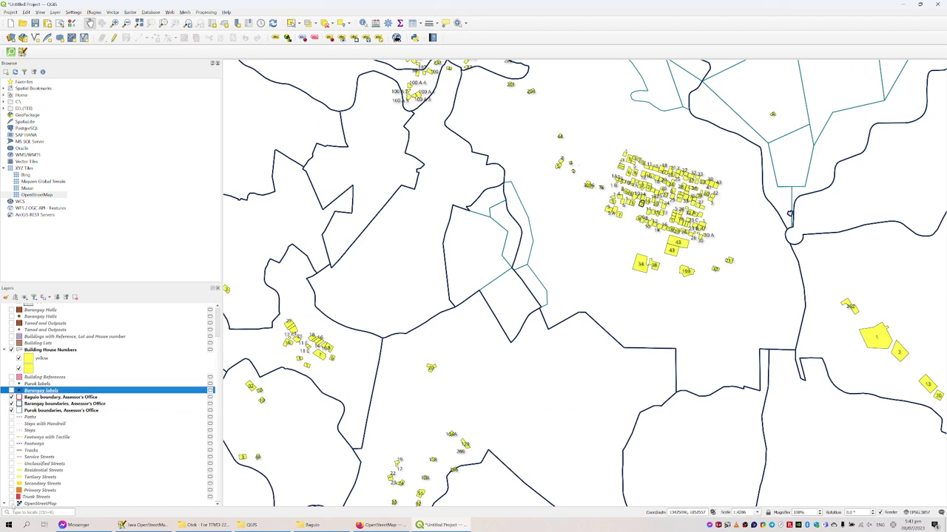
- Show the OpenStreetMap base layer beneath the dense cluster of numbered buildings east of the city centre
click(19, 504)
scroll(665, 208, up, 1)
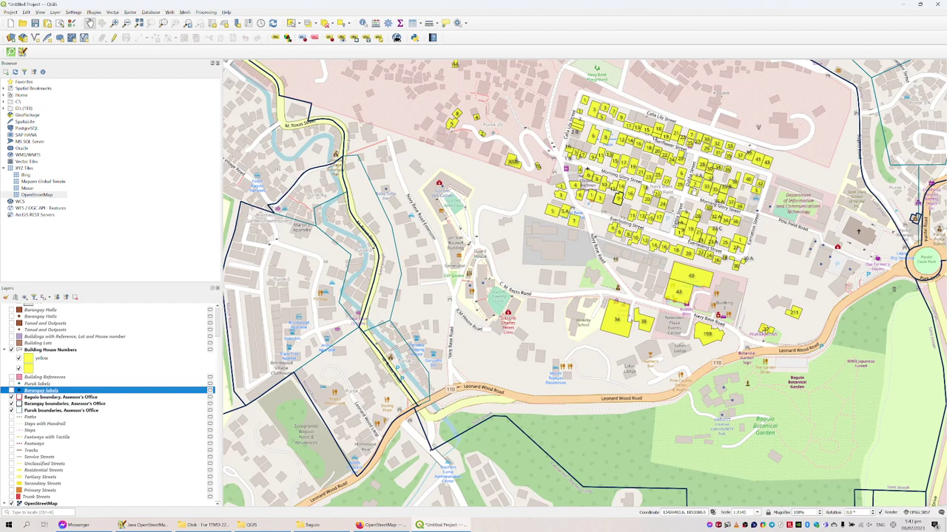
drag(618, 187, 515, 244)
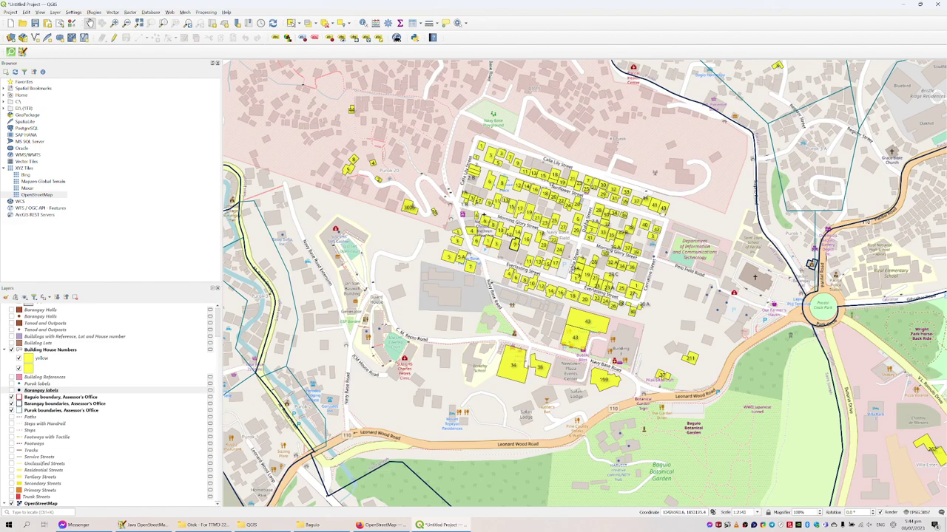
scroll(621, 242, down, 1)
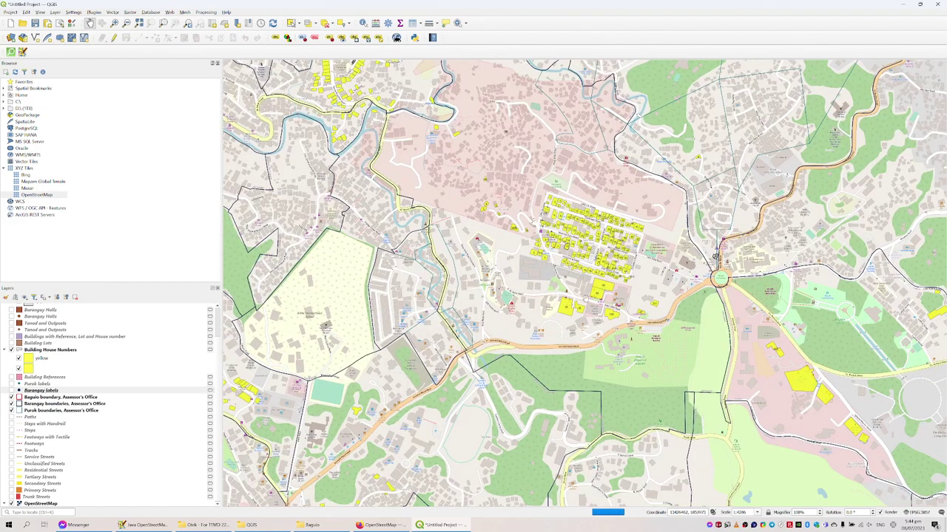
- Examine the numbered buildings in the northern part of the city around Magsaysay Avenue
drag(621, 243, 744, 417)
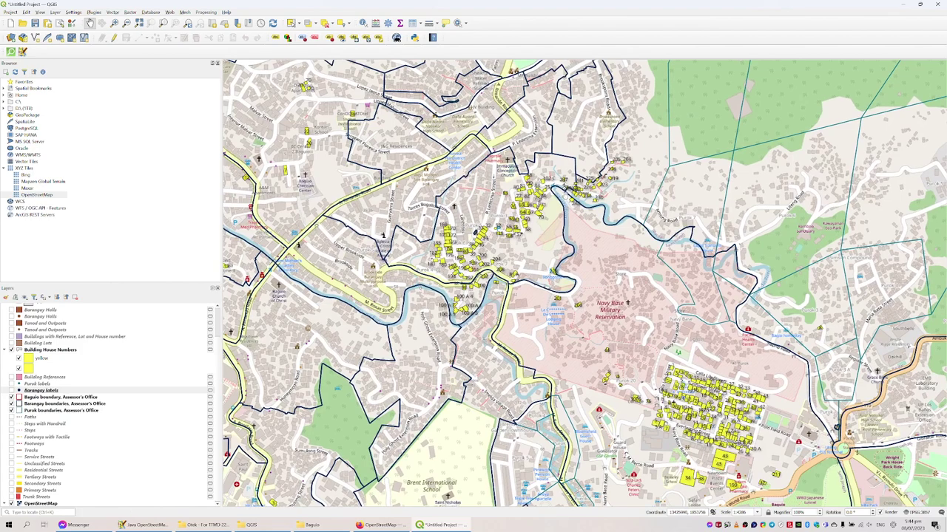
scroll(473, 281, down, 2)
drag(332, 170, 477, 337)
scroll(477, 337, up, 3)
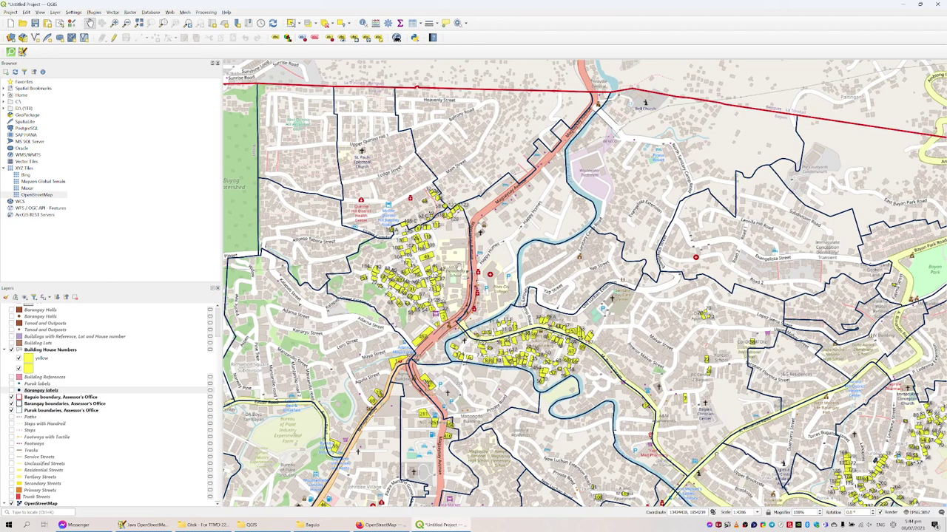
scroll(451, 274, up, 1)
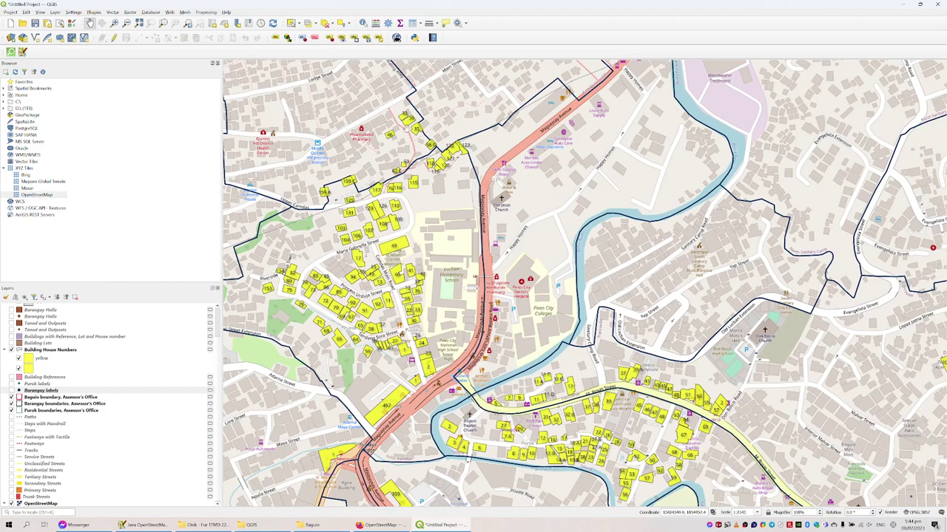
drag(318, 397, 366, 268)
scroll(375, 236, down, 1)
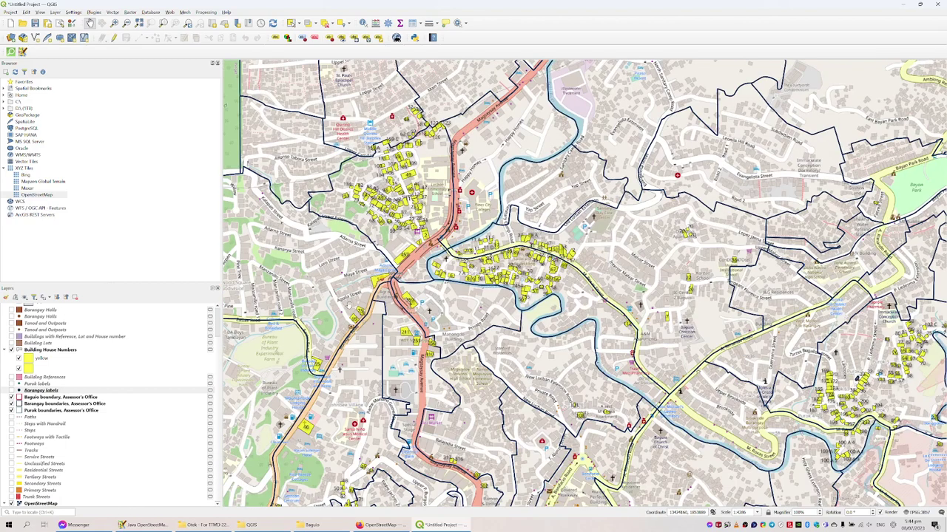
- Examine the house numbers from the city centre westward to the dense cluster northwest of Baguio City Cemetery
drag(347, 309, 514, 204)
scroll(503, 226, down, 1)
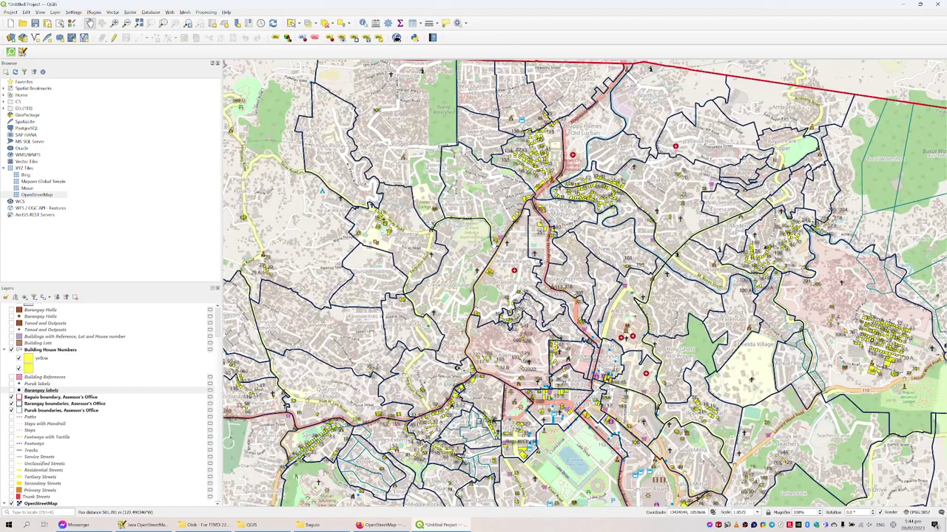
drag(503, 226, 599, 78)
scroll(457, 321, up, 1)
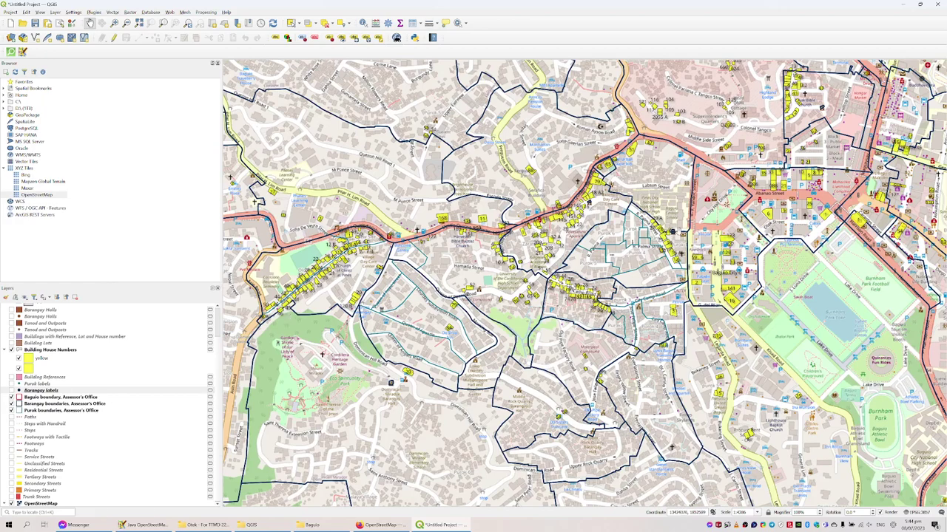
scroll(385, 209, down, 1)
drag(385, 209, 806, 335)
drag(518, 311, 596, 267)
scroll(602, 340, up, 1)
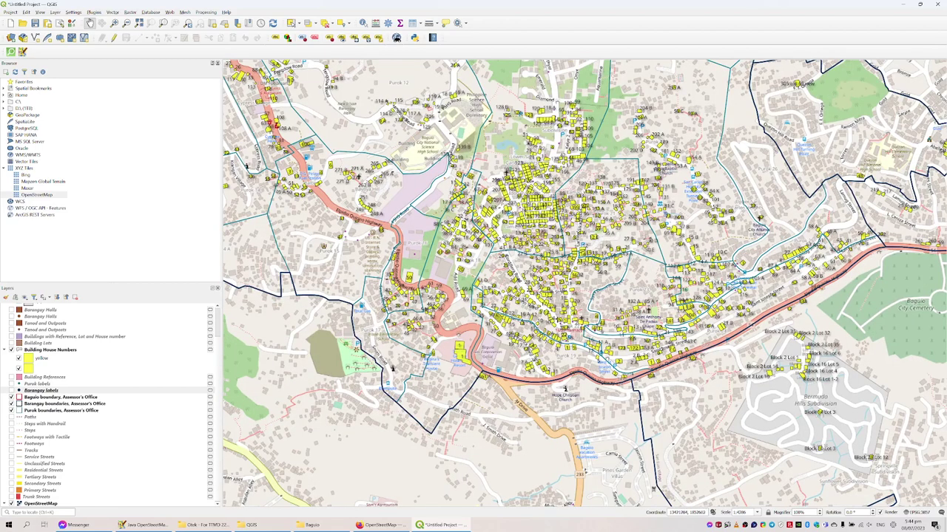
- Examine the house numbers along the highway up to the city's northwest boundary corner
scroll(440, 221, down, 1)
drag(440, 222, 582, 404)
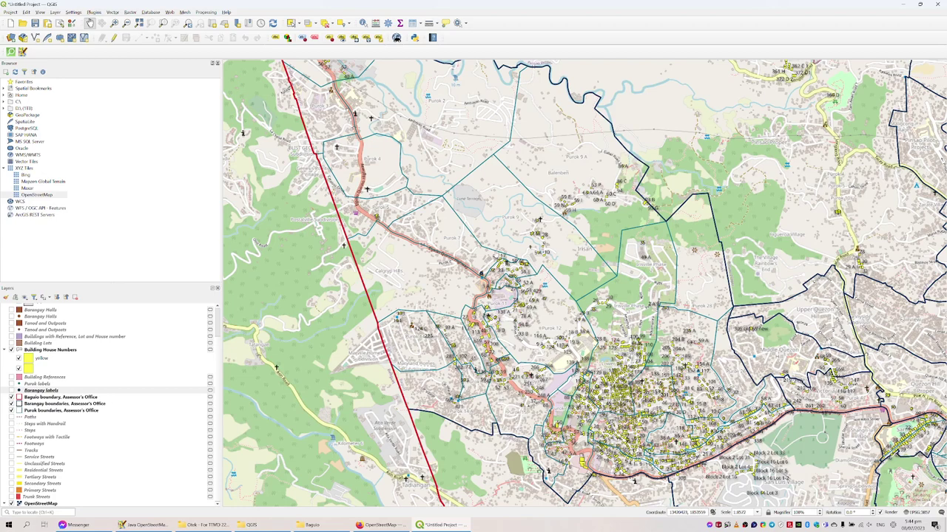
drag(383, 167, 508, 379)
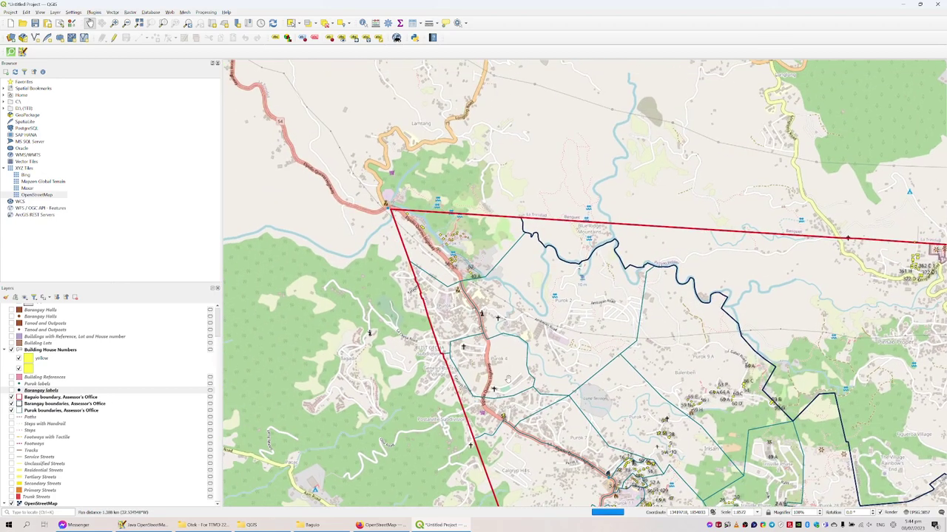
scroll(505, 366, up, 1)
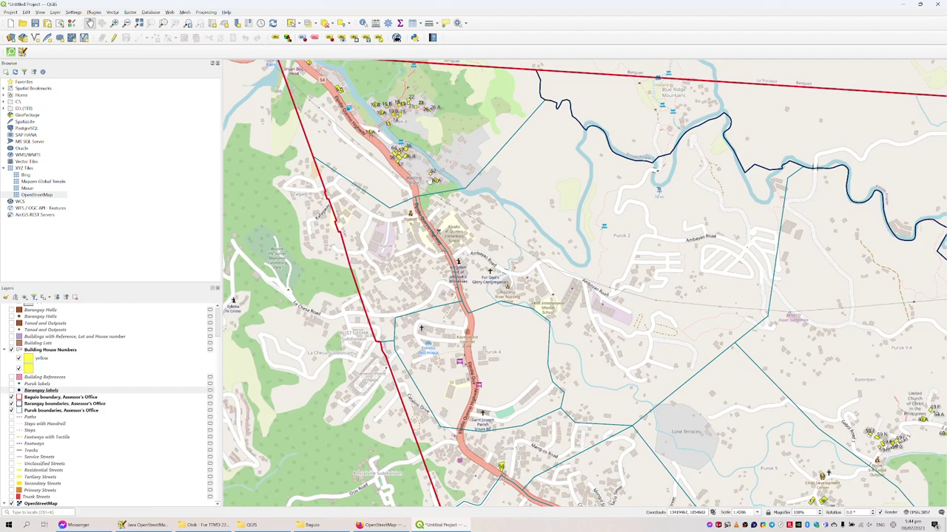
drag(457, 103, 474, 169)
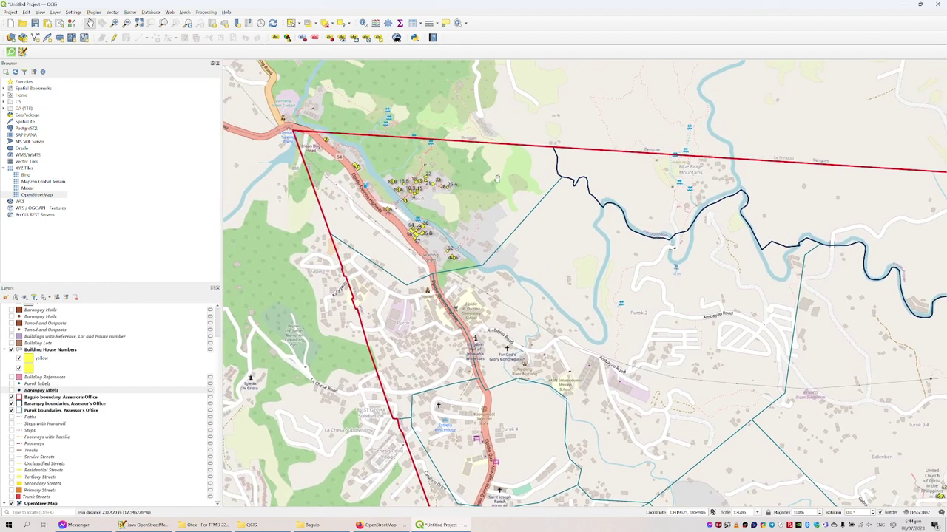
scroll(431, 270, up, 1)
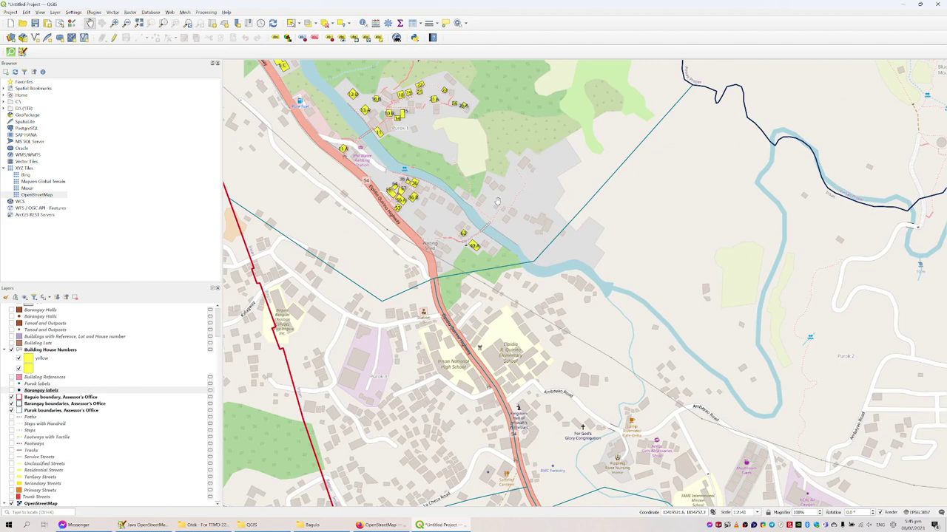
scroll(496, 200, down, 1)
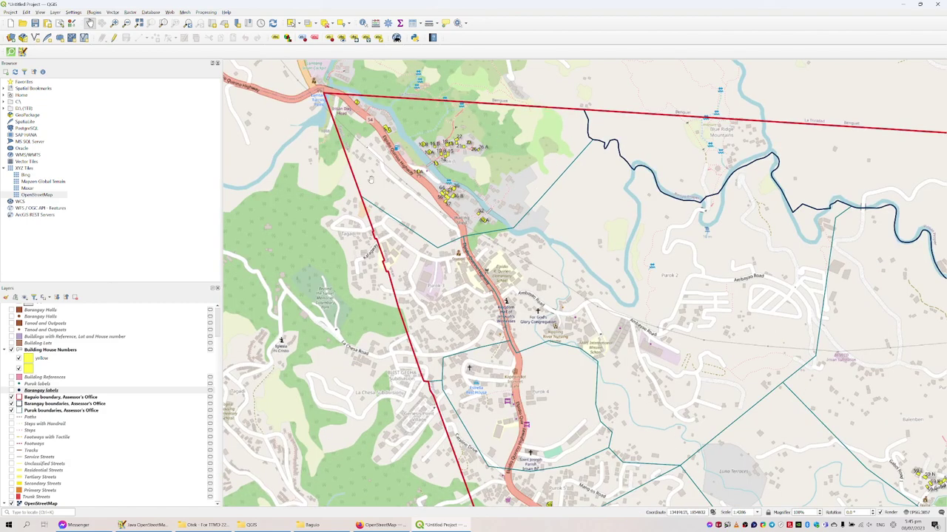
- Show the feature count for the Building House Numbers layer
scroll(505, 287, down, 1)
drag(585, 442, 361, 235)
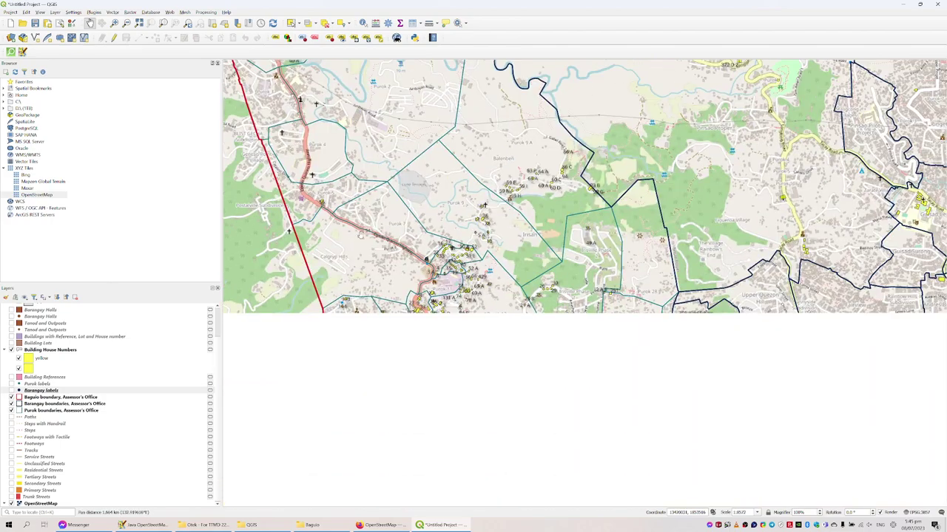
scroll(388, 263, down, 1)
scroll(388, 263, down, 2)
scroll(391, 190, up, 1)
drag(474, 355, 392, 256)
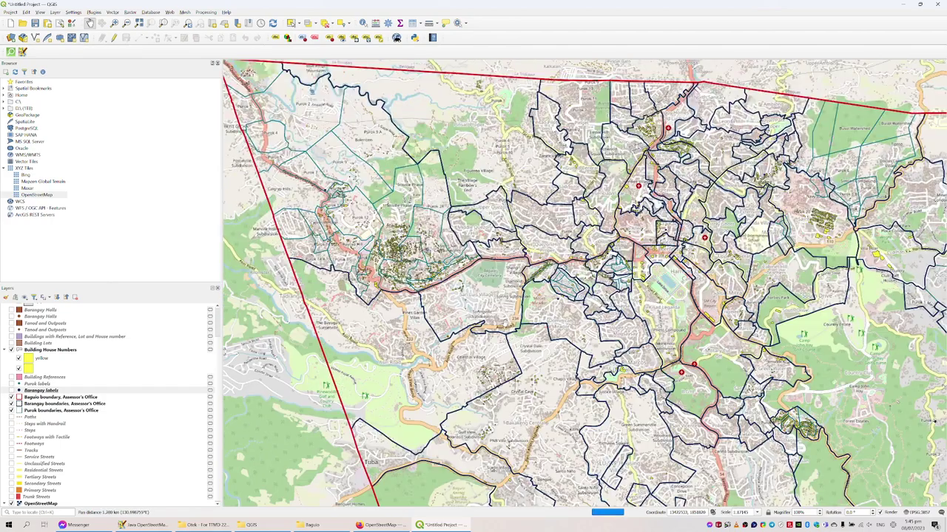
right_click(57, 350)
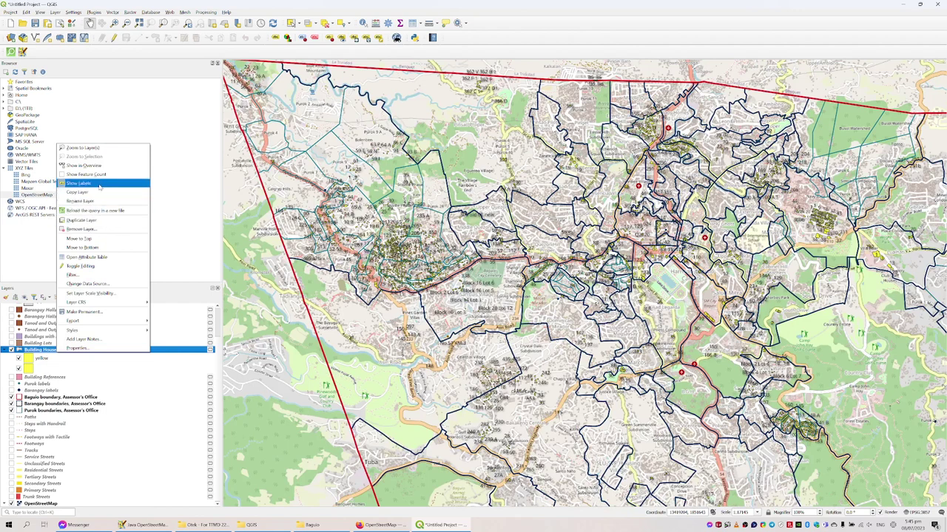
click(104, 175)
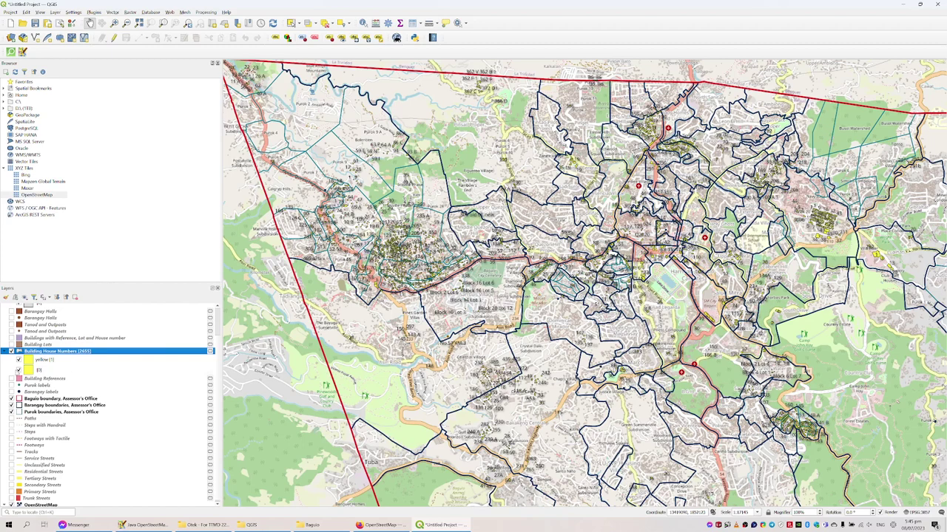
- Show the Building References layer, hide the Building House Numbers and OpenStreetMap layers, and bring the dense cluster of referenced buildings into view
click(12, 379)
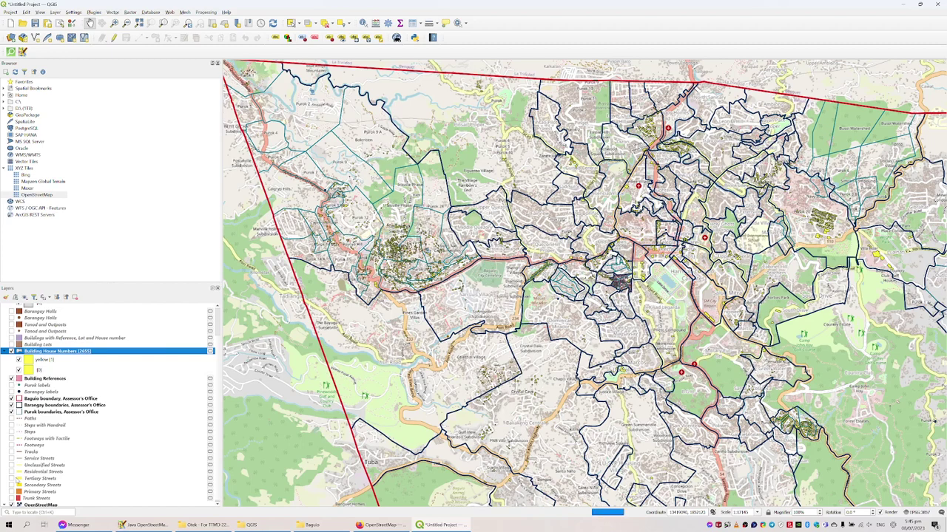
click(12, 505)
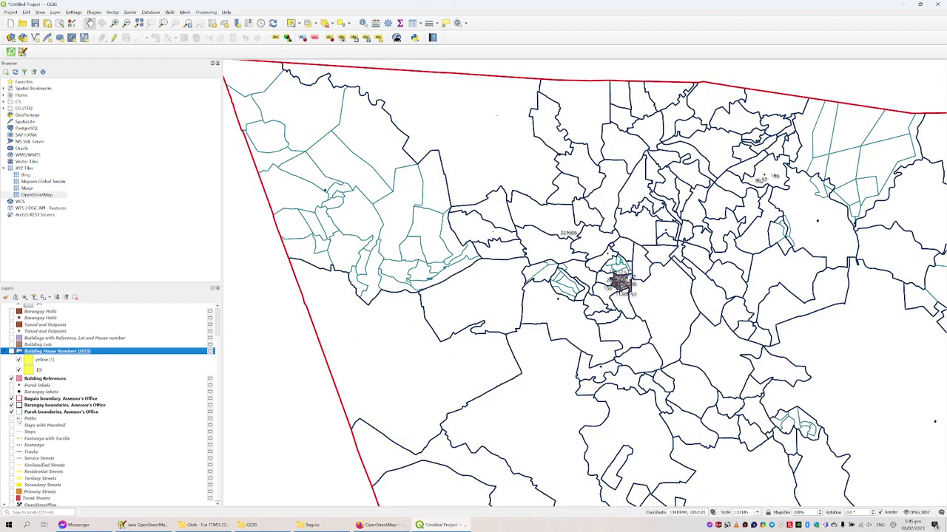
drag(553, 339, 420, 334)
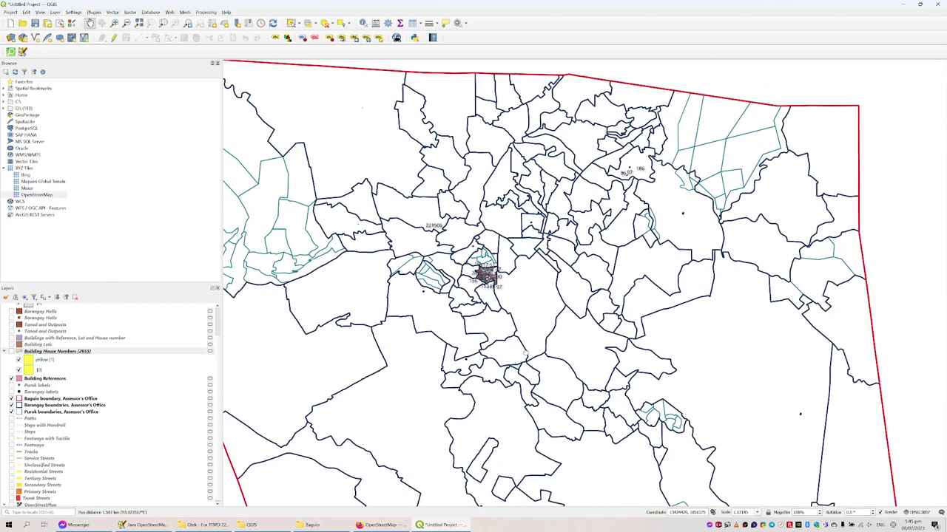
drag(526, 350, 484, 264)
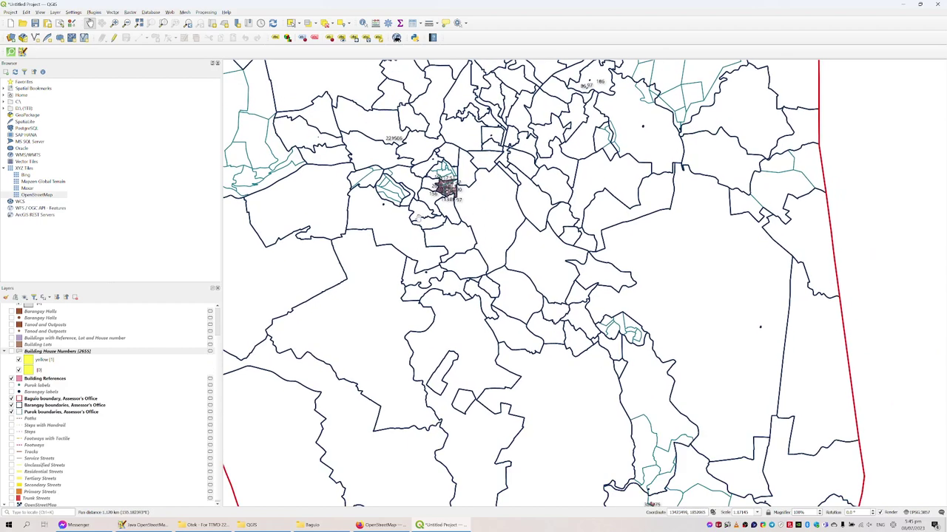
scroll(443, 188, up, 3)
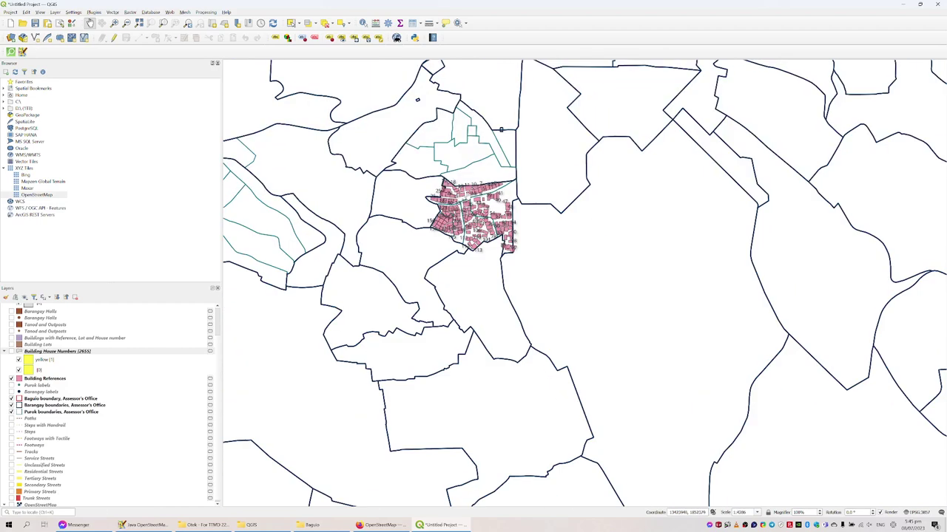
scroll(468, 196, up, 1)
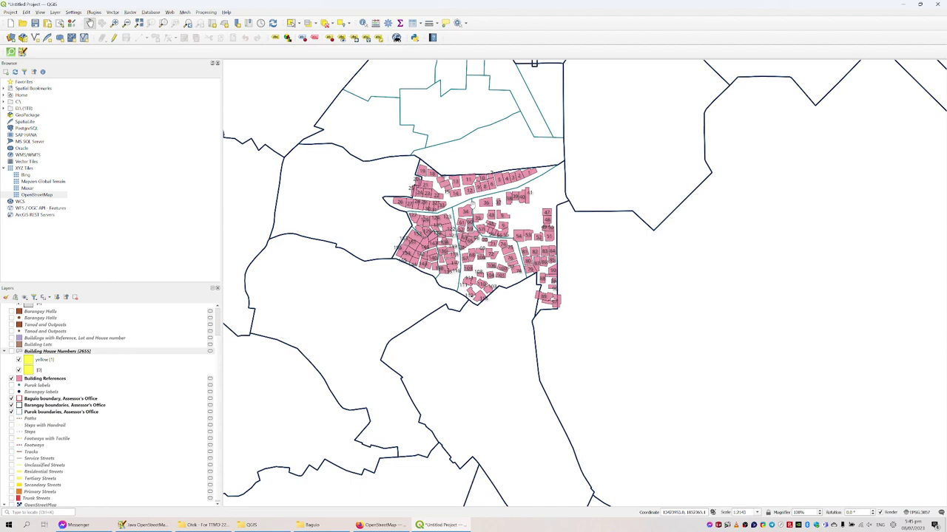
scroll(473, 204, up, 1)
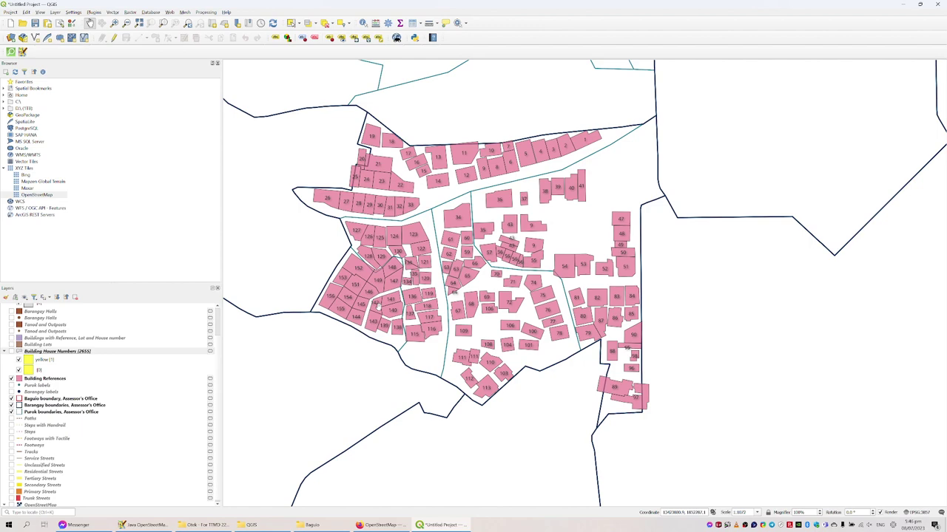
- Examine the distribution of building references across the rest of the city's barangays
scroll(385, 302, down, 5)
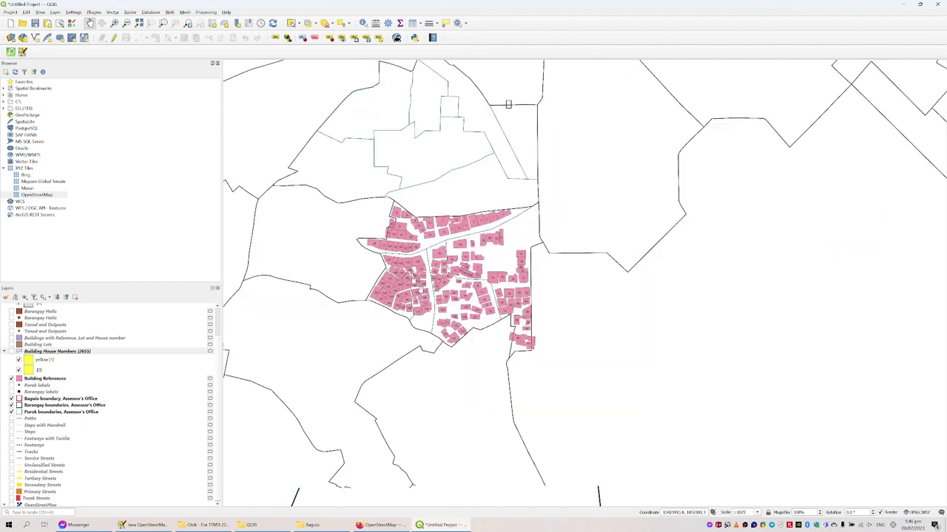
scroll(390, 295, down, 1)
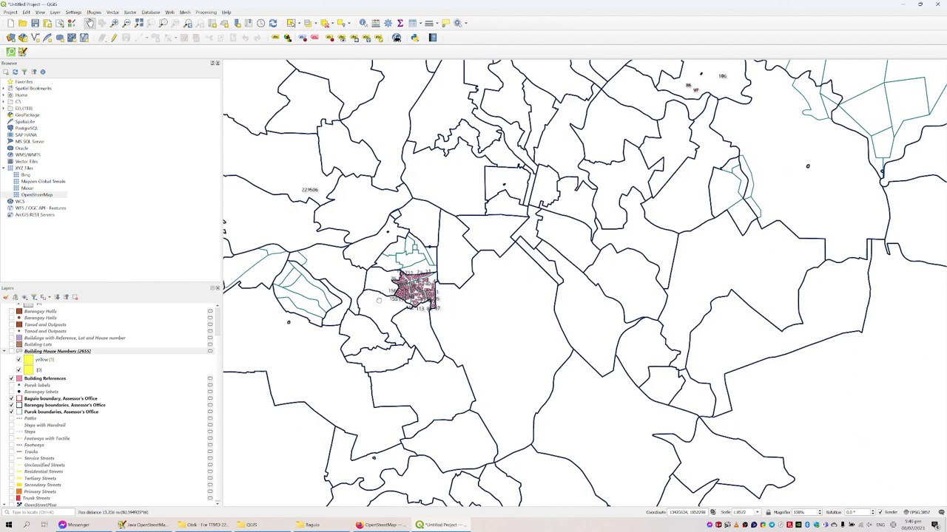
drag(390, 296, 590, 354)
scroll(590, 354, up, 1)
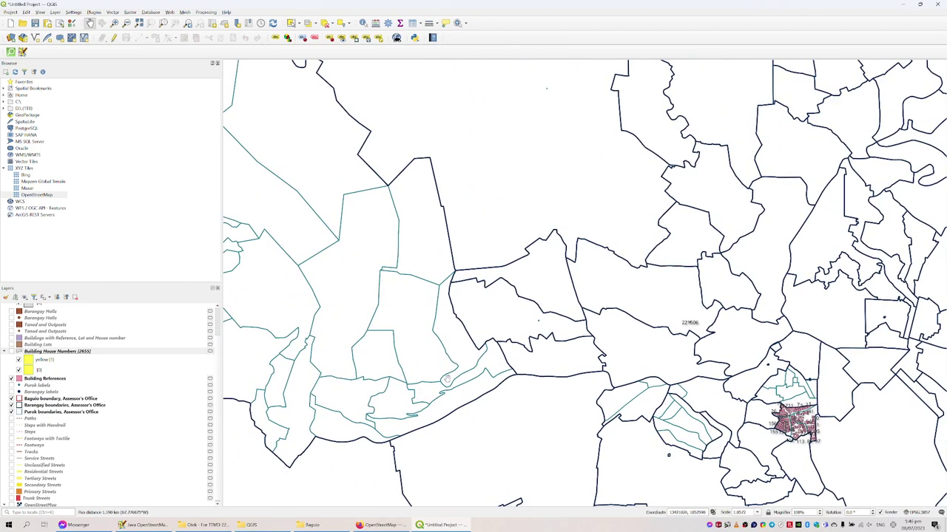
scroll(603, 354, up, 1)
scroll(603, 353, down, 1)
drag(602, 354, 359, 227)
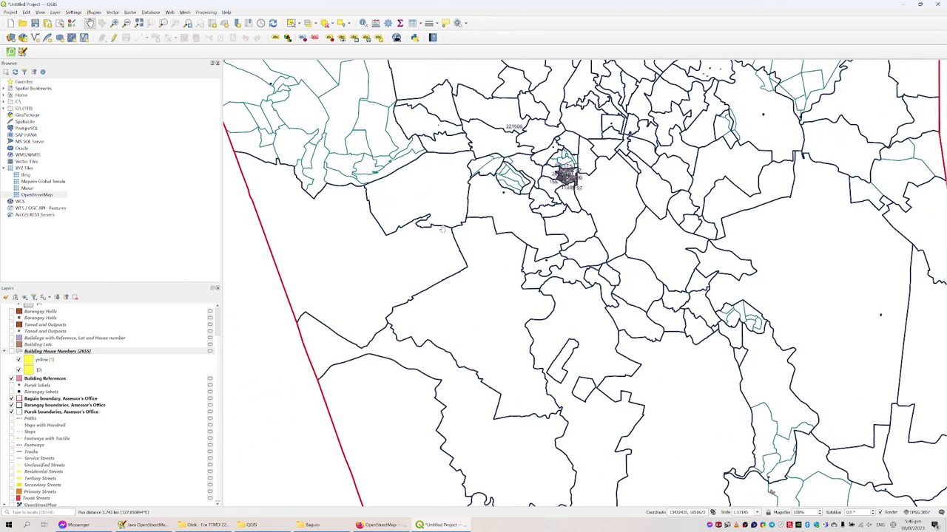
drag(680, 346, 567, 275)
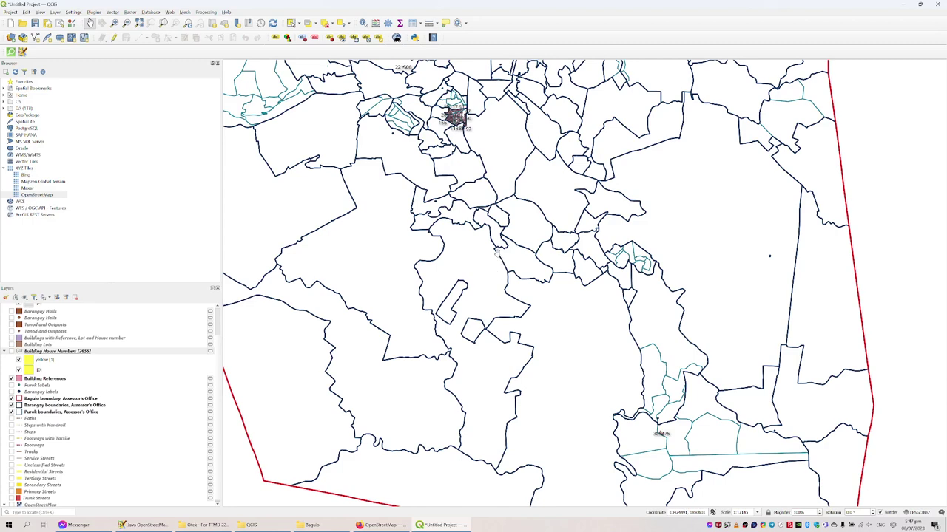
drag(459, 176, 461, 217)
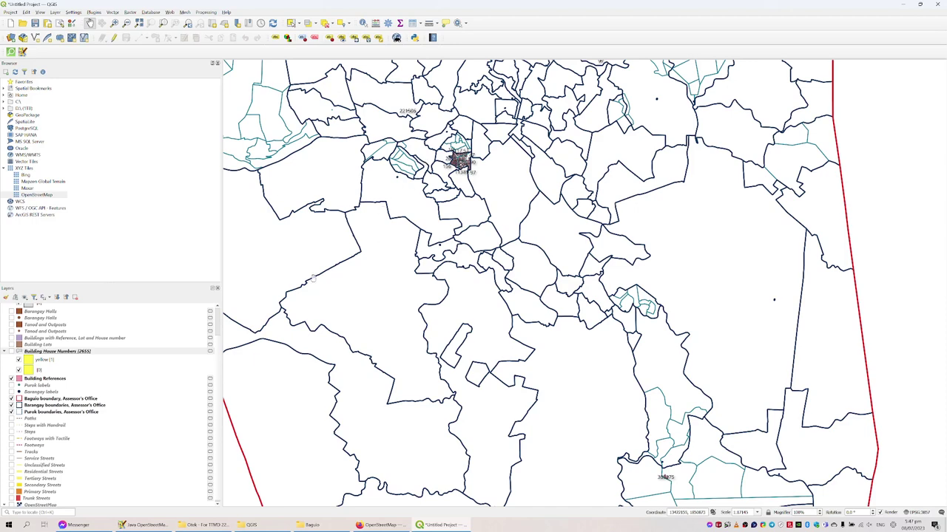
drag(400, 170, 410, 290)
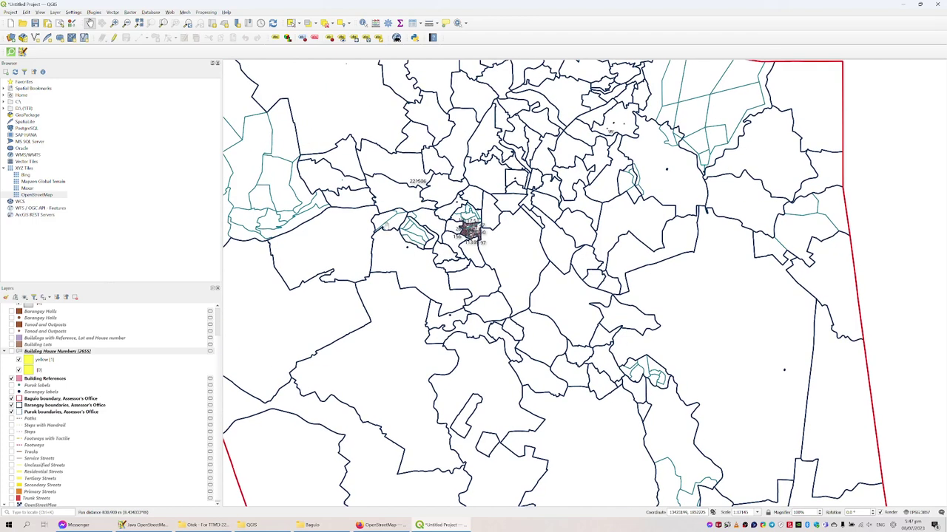
drag(386, 226, 481, 247)
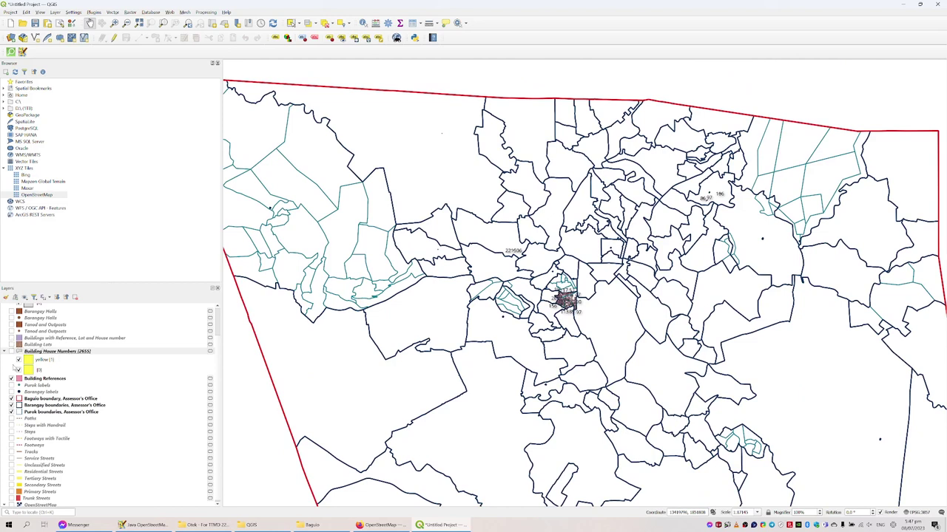
- Hide the Building References layer and show its feature count
click(12, 378)
right_click(37, 379)
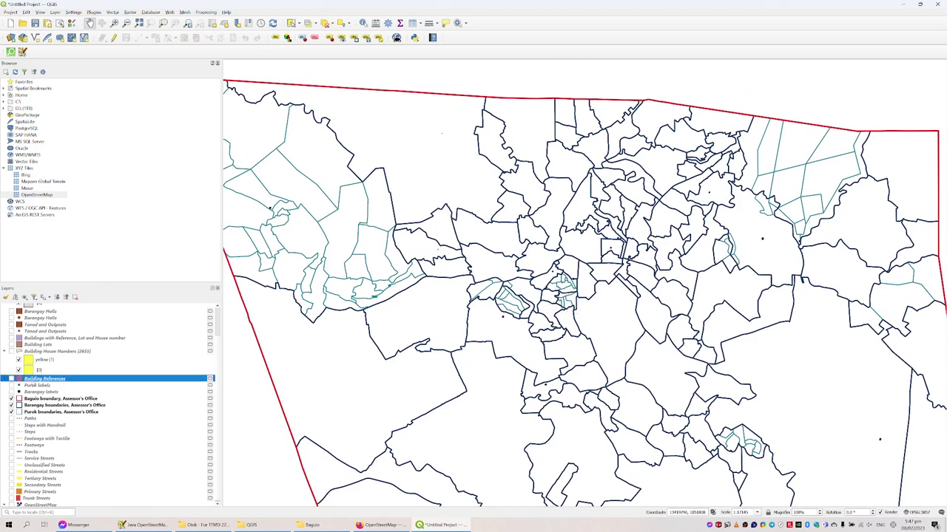
click(88, 193)
- Show the Building Lots layer with its feature count and bring the southern part of the city into view
right_click(46, 346)
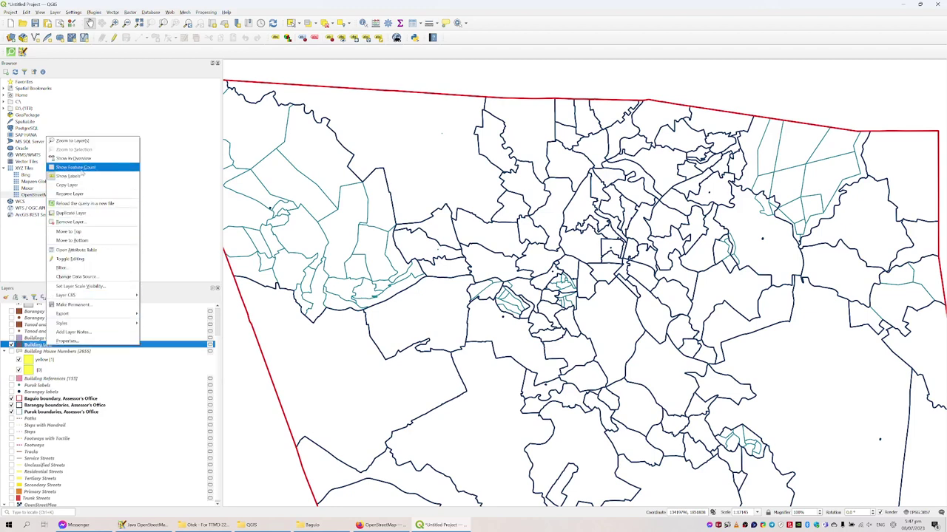
click(81, 170)
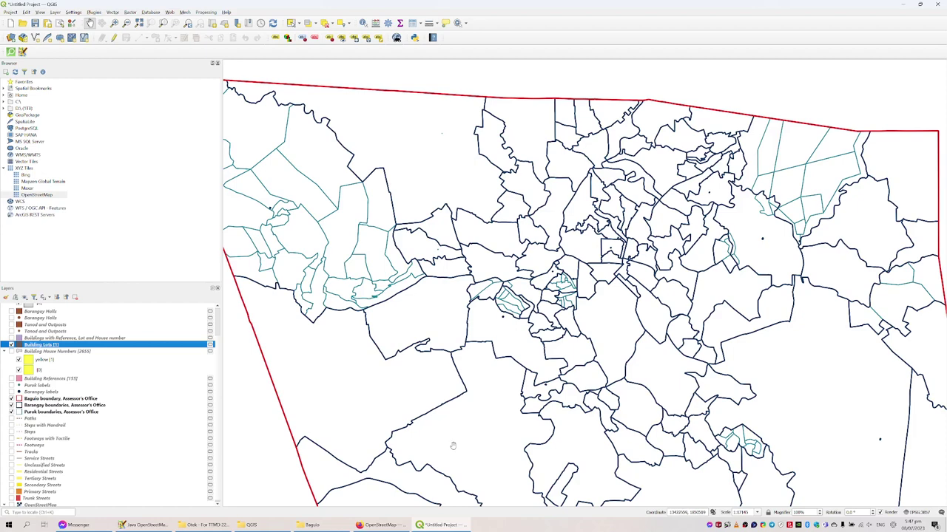
drag(587, 464, 544, 357)
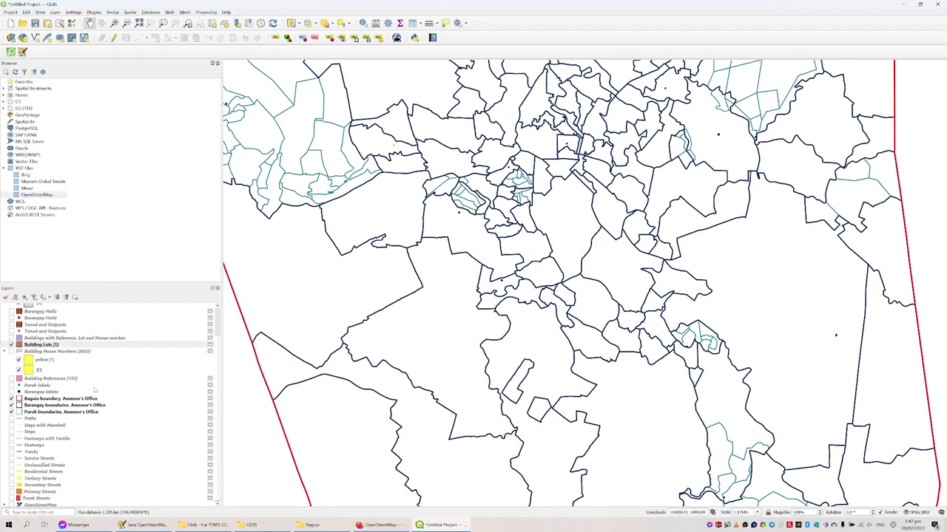
- Hide the Baguio, barangay and purok boundary layers to locate the building with a lot number on the empty map
click(44, 345)
click(11, 399)
click(11, 405)
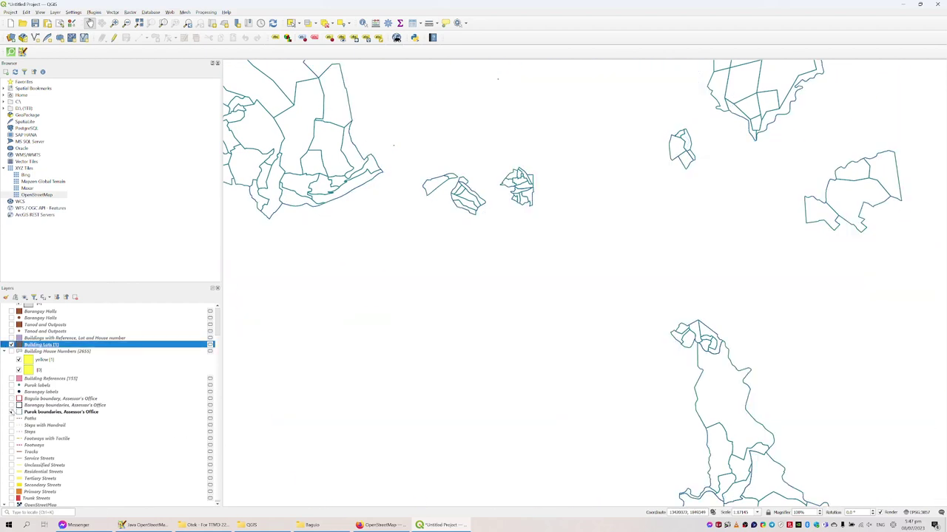
click(11, 412)
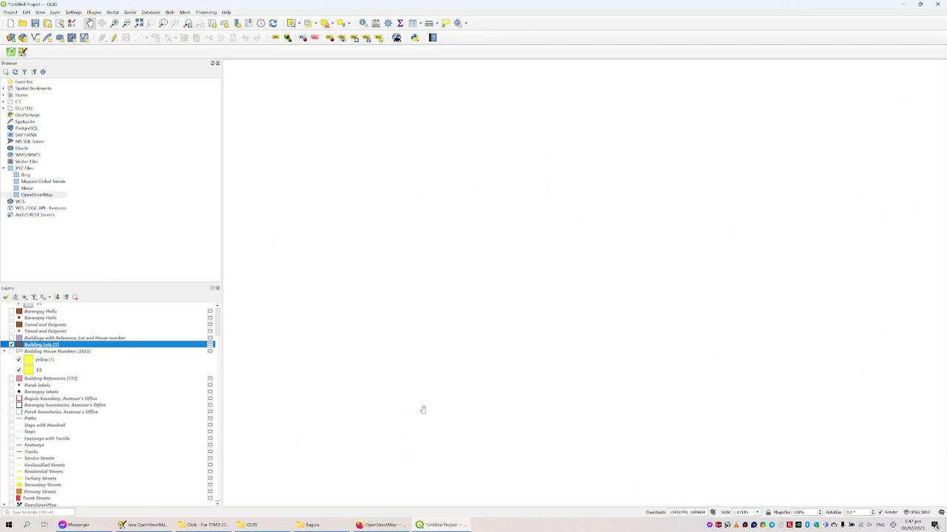
scroll(492, 420, down, 1)
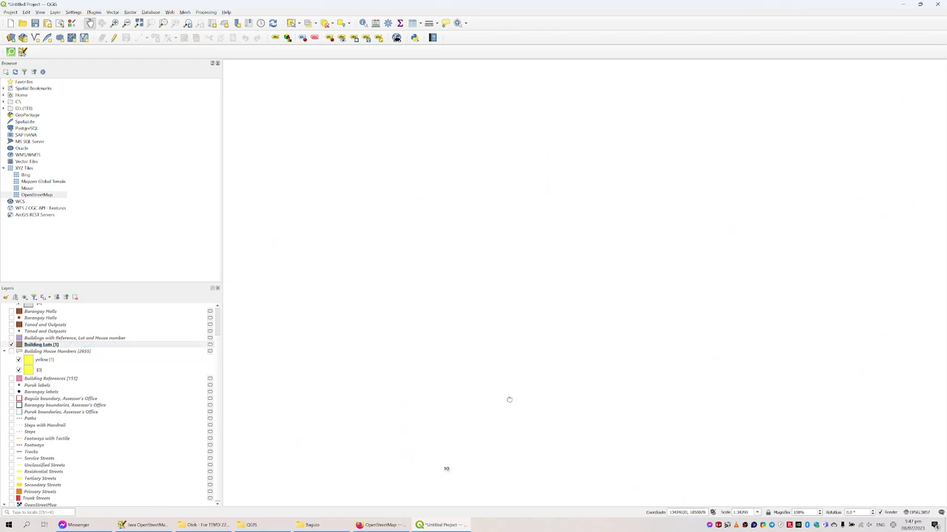
drag(509, 397, 473, 298)
scroll(415, 371, up, 2)
- Show the Baguio, barangay and purok boundaries and the Barangay labels around the building with a lot number
click(11, 399)
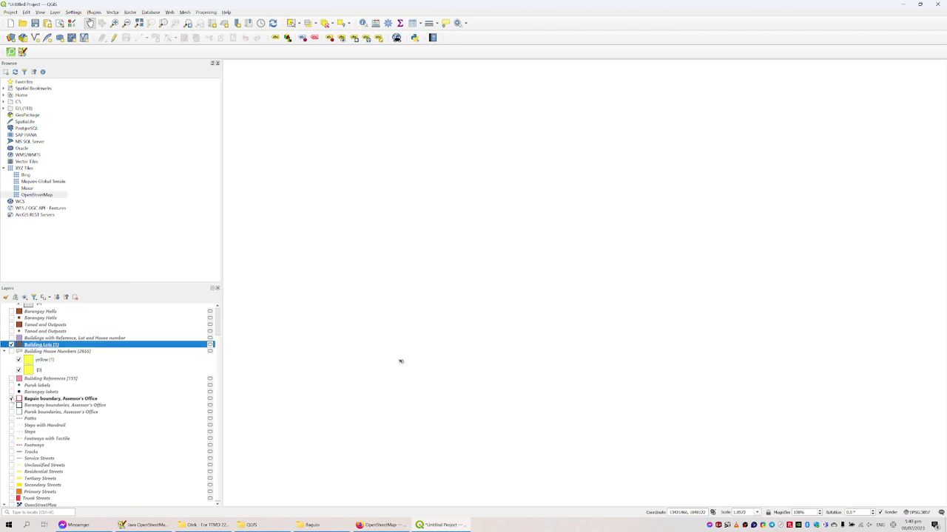
click(11, 405)
click(12, 412)
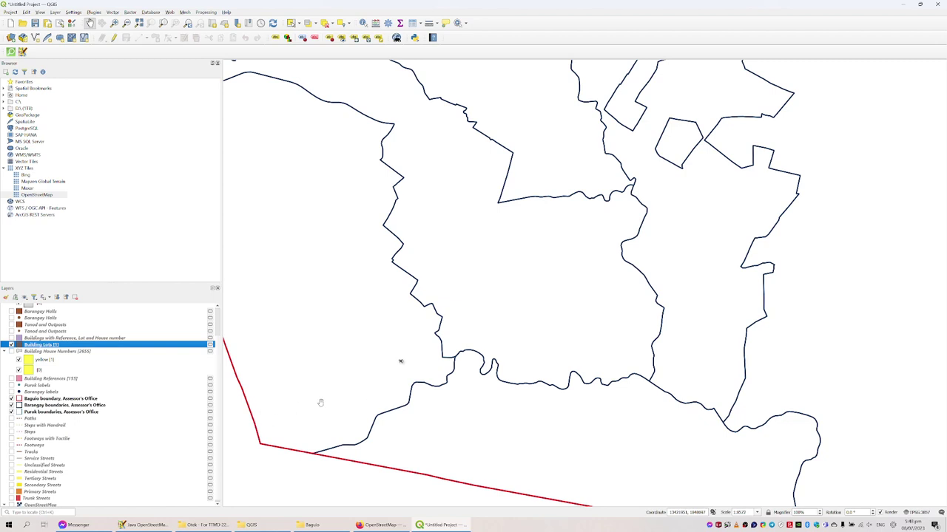
drag(320, 404, 381, 411)
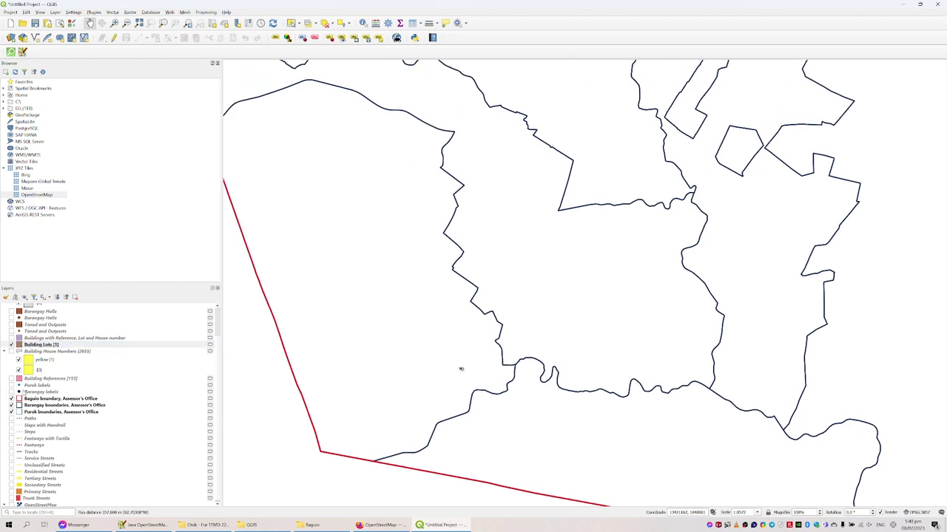
click(11, 391)
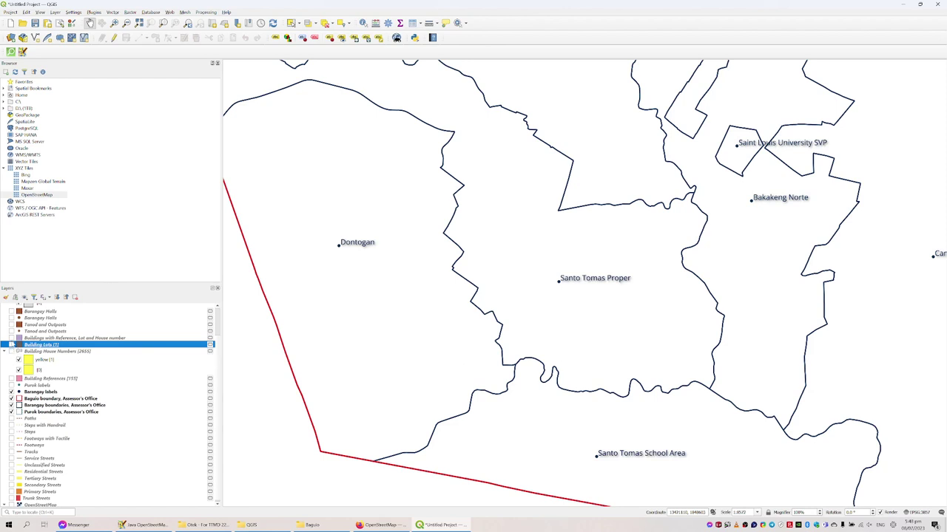
- Hide Building Lots, show the Buildings with Reference, Lot and House number layer, and bring its buildings in Irisan and Asin Road into view
click(11, 338)
click(47, 338)
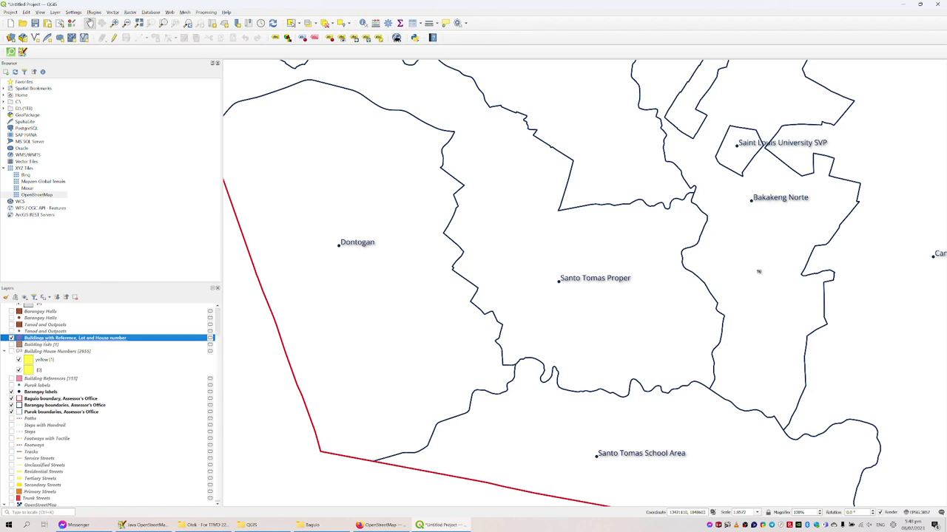
drag(404, 224, 387, 371)
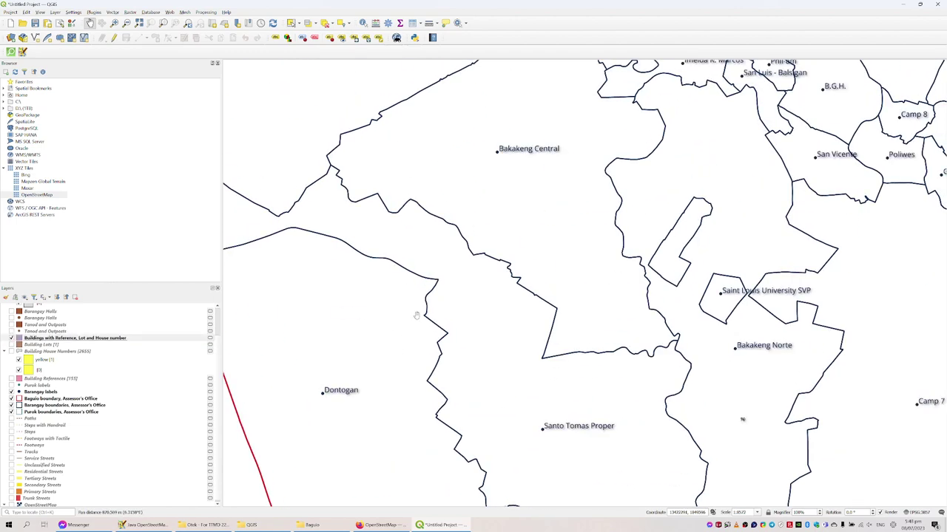
drag(321, 149, 376, 330)
drag(466, 272, 528, 355)
drag(411, 170, 479, 287)
scroll(478, 287, down, 2)
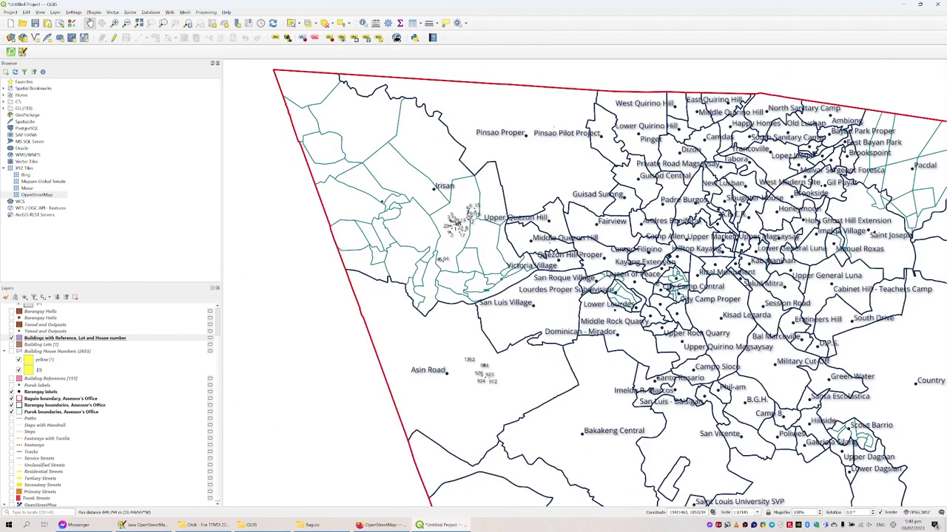
- Examine where buildings with reference, lot and house number occur across the city, focusing on the cluster in Irisan
drag(428, 235, 386, 201)
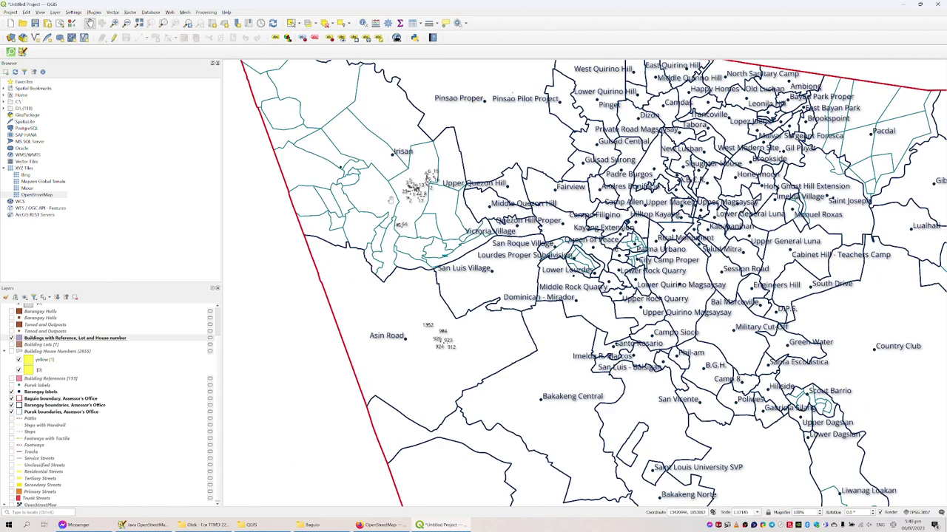
drag(518, 296, 340, 296)
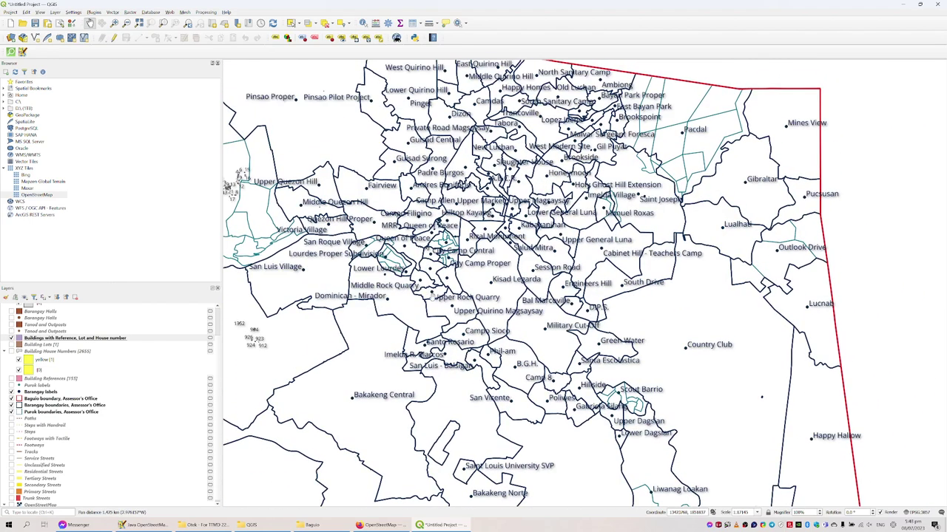
drag(244, 220, 406, 297)
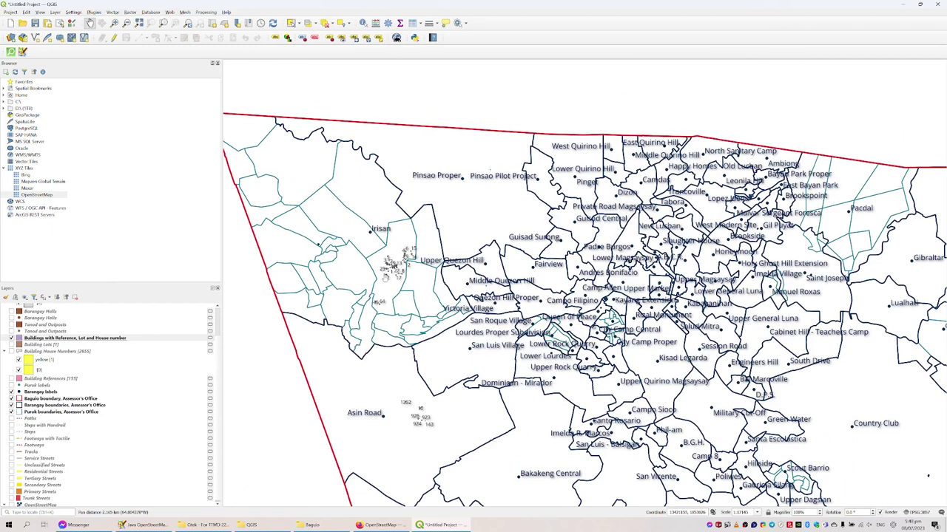
scroll(386, 263, up, 2)
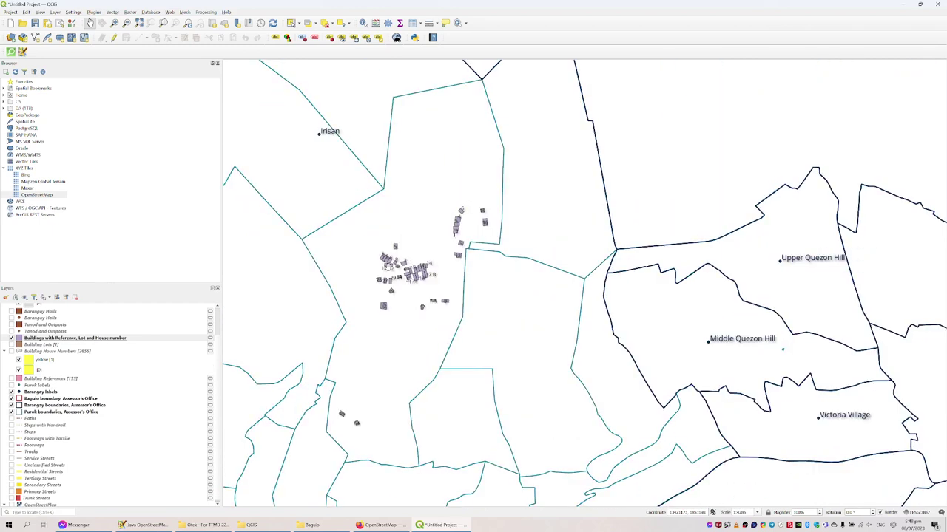
scroll(387, 267, up, 1)
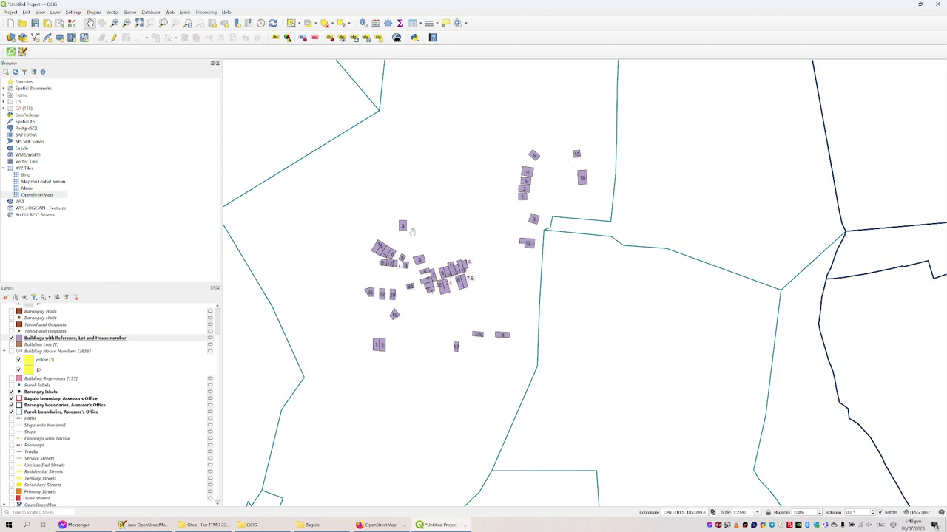
drag(476, 179, 446, 373)
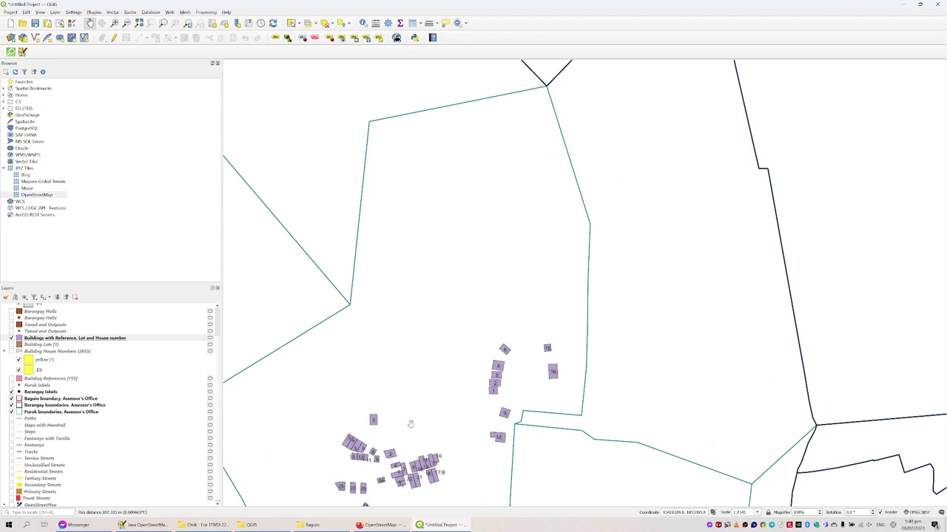
drag(411, 425, 429, 226)
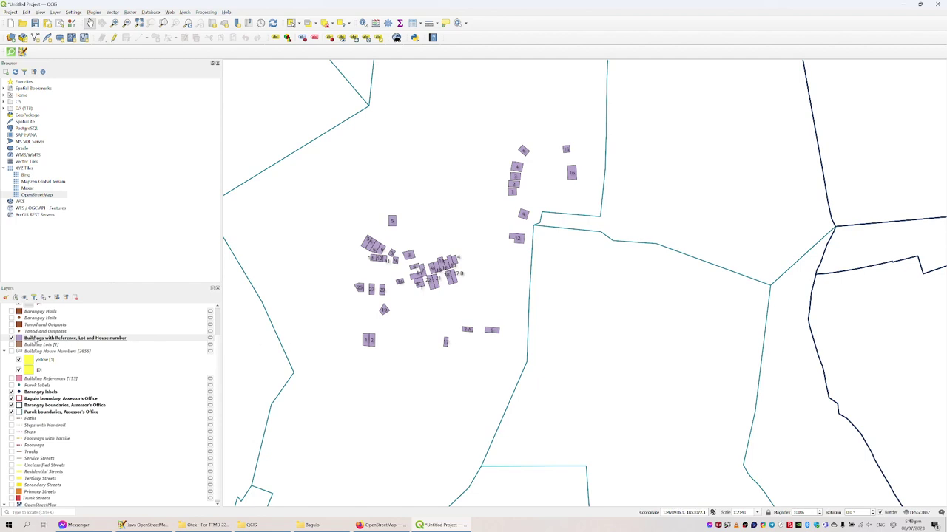
- Show the feature count for Buildings with Reference, Lot and House number, and make the Building House Numbers and Building References layers visible
right_click(67, 338)
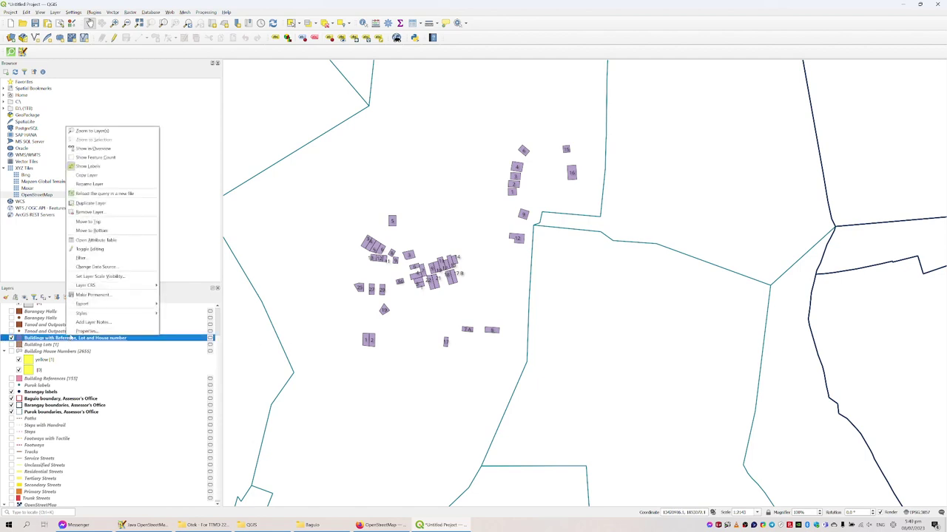
click(119, 159)
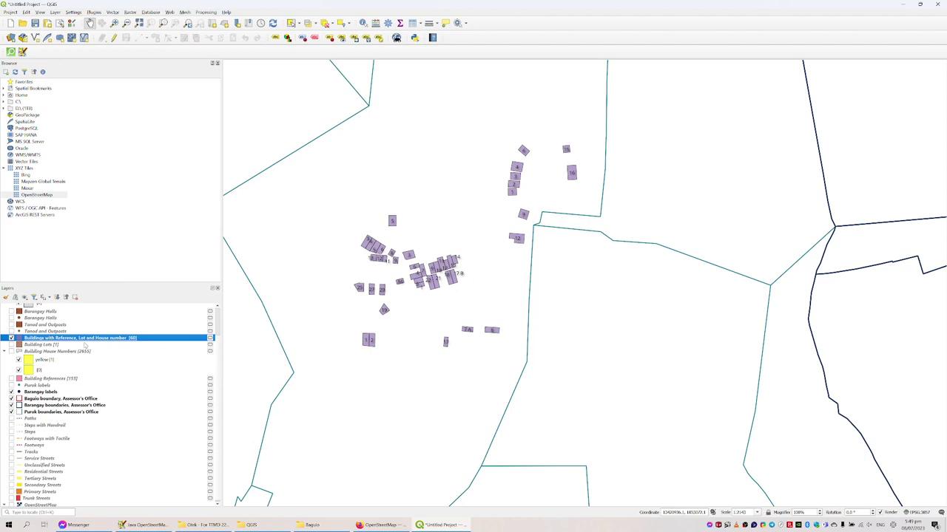
click(11, 351)
click(11, 378)
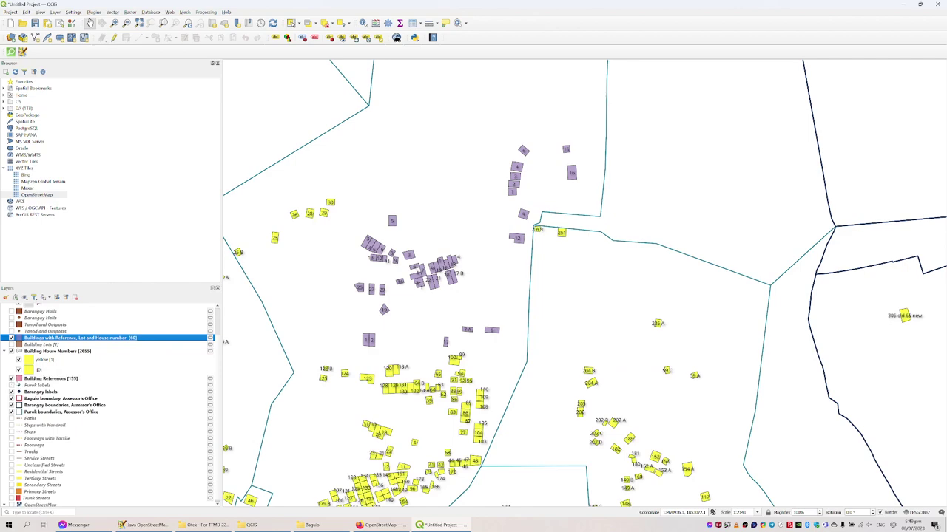
- Hide the Barangay labels and the Baguio, barangay and purok boundaries, leaving only the building layers in a citywide view
scroll(381, 323, down, 1)
scroll(381, 323, down, 1)
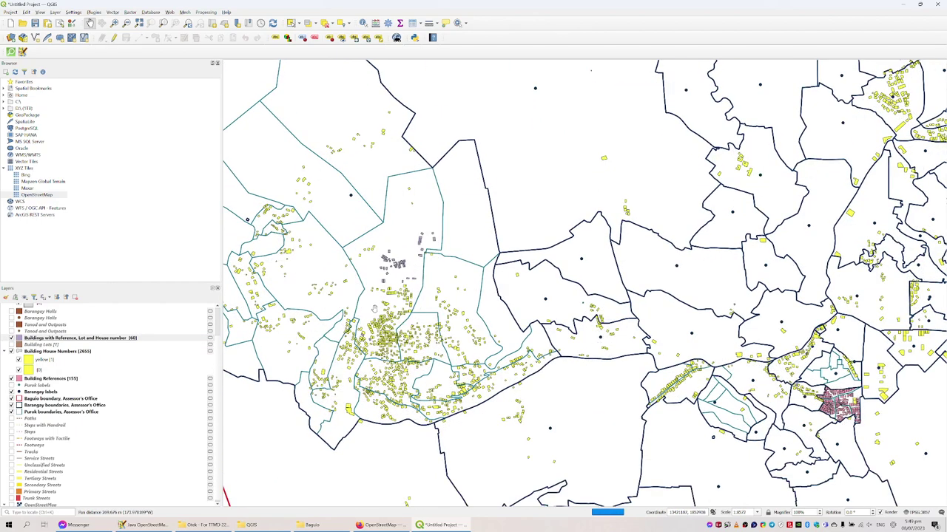
scroll(374, 309, down, 1)
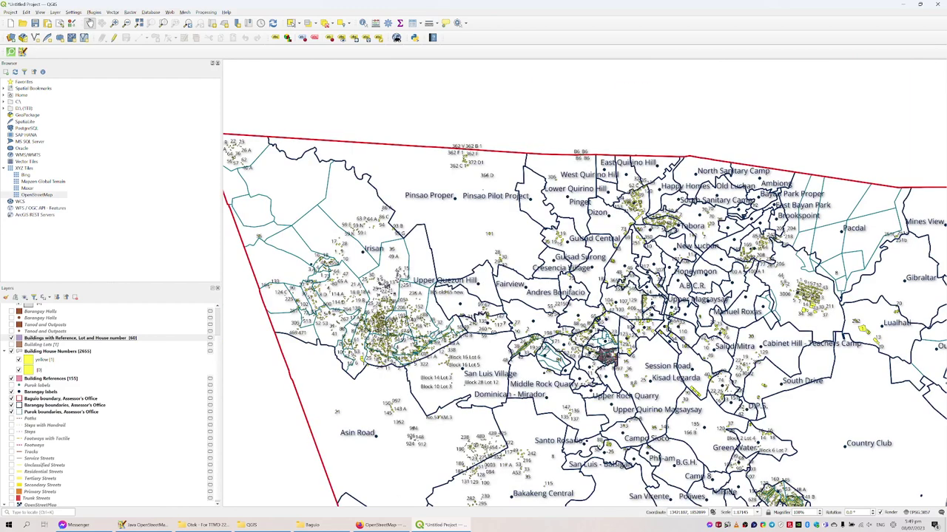
drag(461, 399, 382, 280)
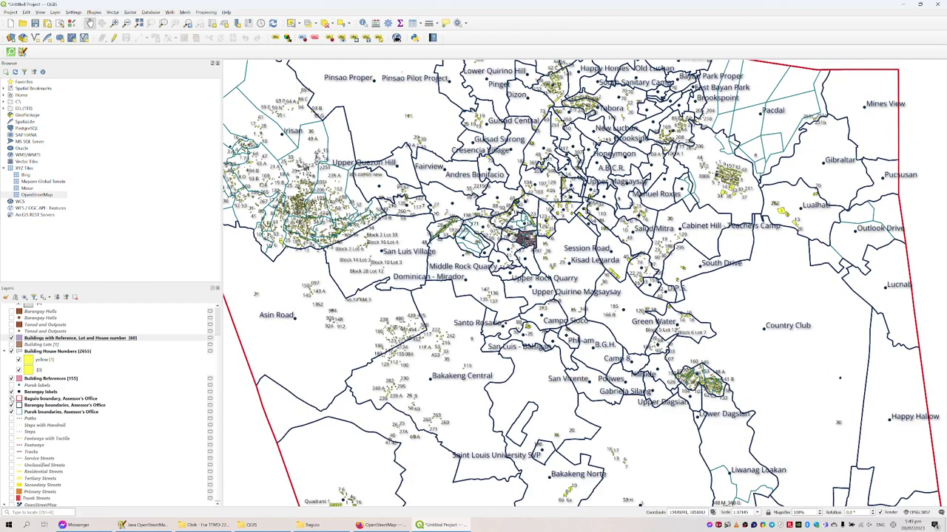
click(11, 399)
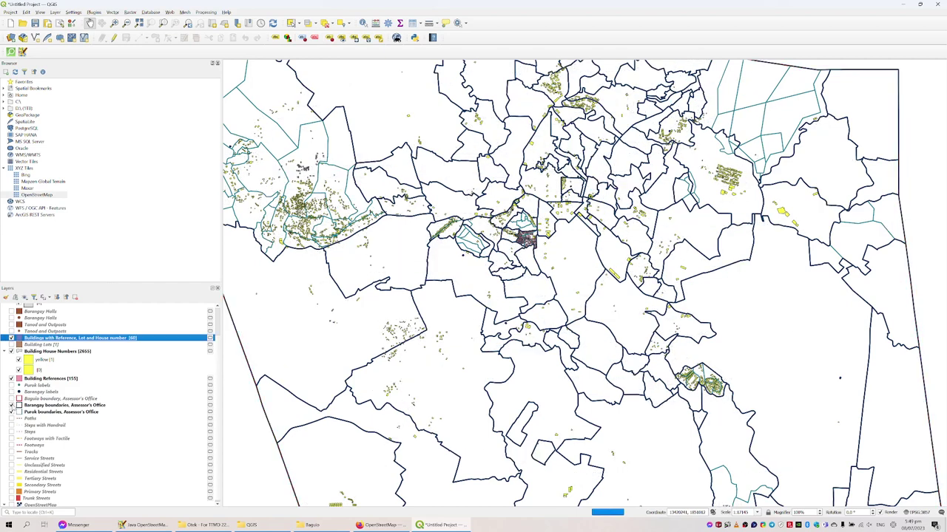
click(12, 412)
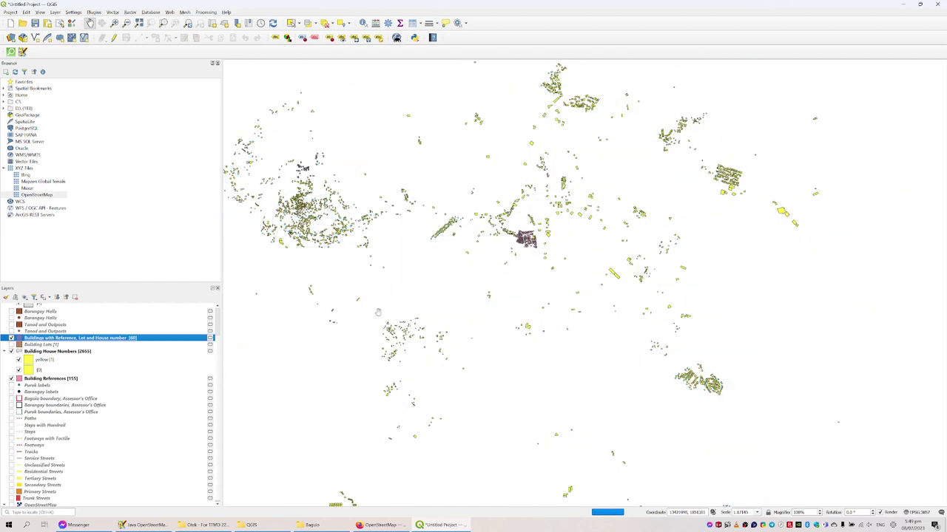
scroll(480, 319, down, 2)
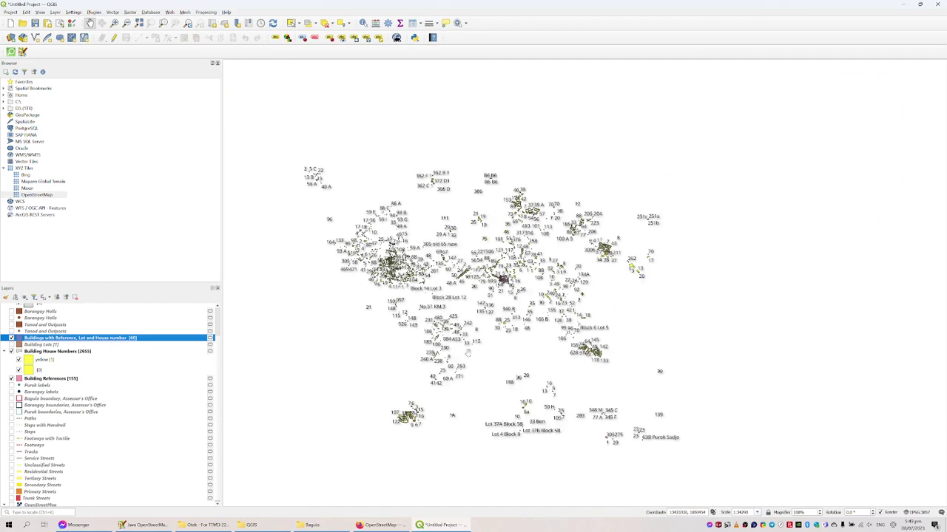
scroll(434, 328, up, 2)
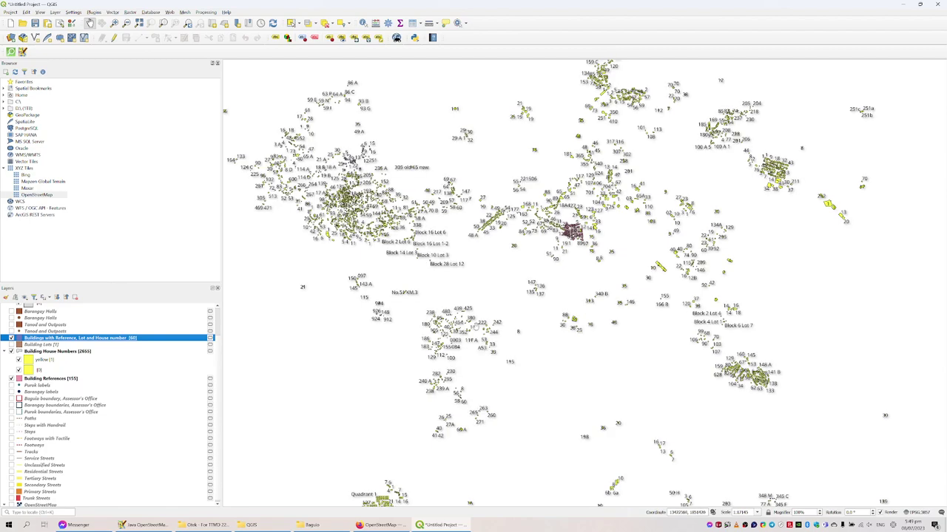
drag(316, 234, 419, 349)
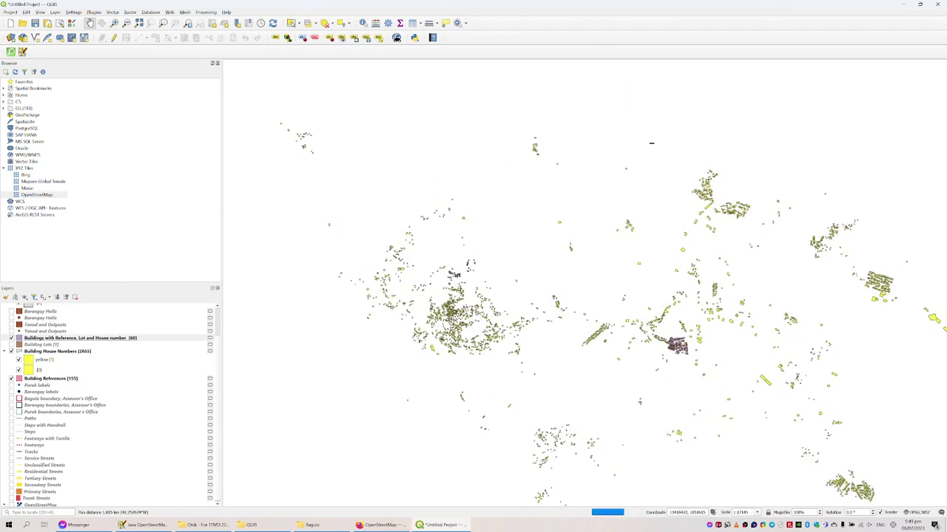
- Show the OpenStreetMap base map beneath the building layers and bring the dense house numbers in Irisan into view
click(12, 506)
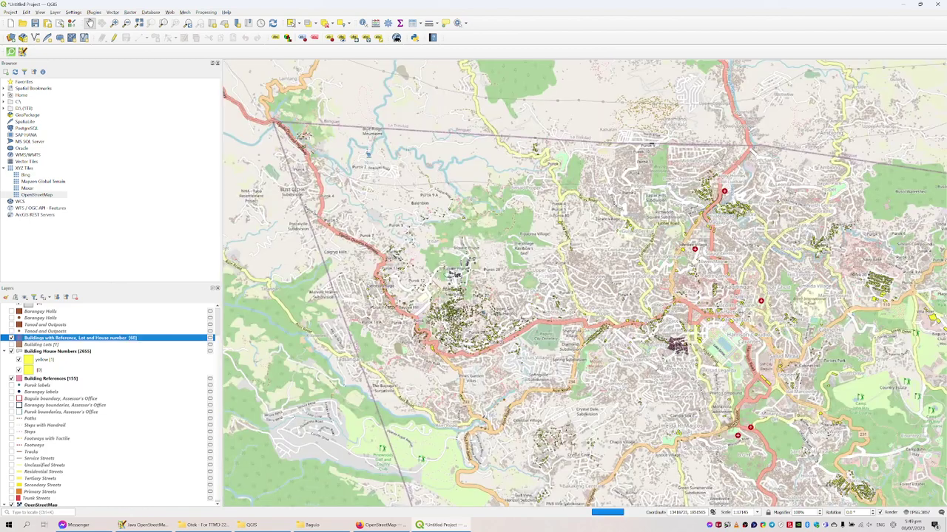
scroll(448, 318, up, 1)
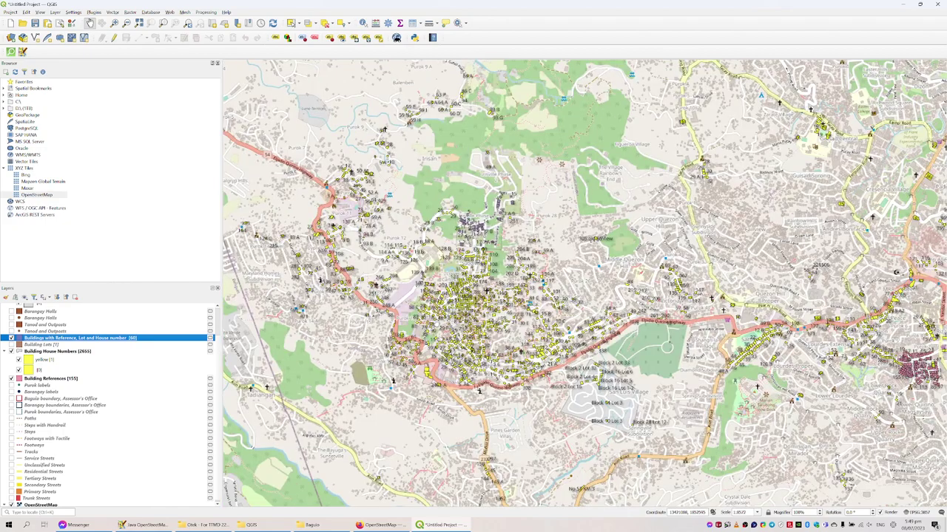
scroll(448, 322, up, 1)
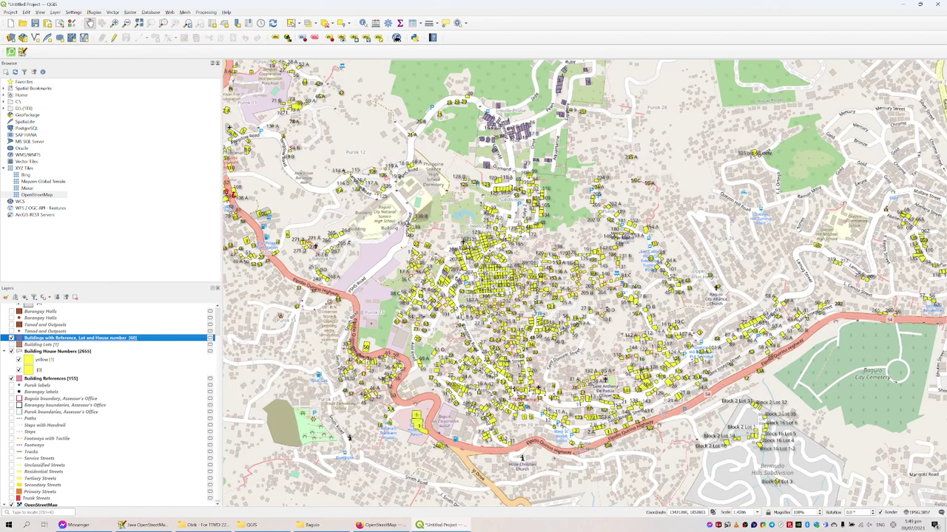
- Examine where house numbers are mapped along Elpidio Quirino Highway through Irisan, then inspect the dense blocks near Police Village up close
drag(414, 244, 596, 447)
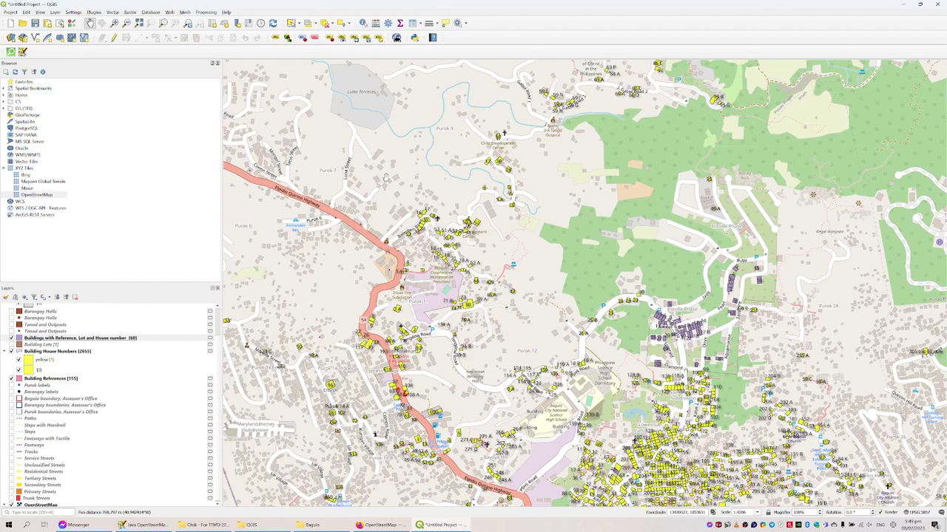
drag(386, 178, 513, 346)
drag(288, 231, 483, 428)
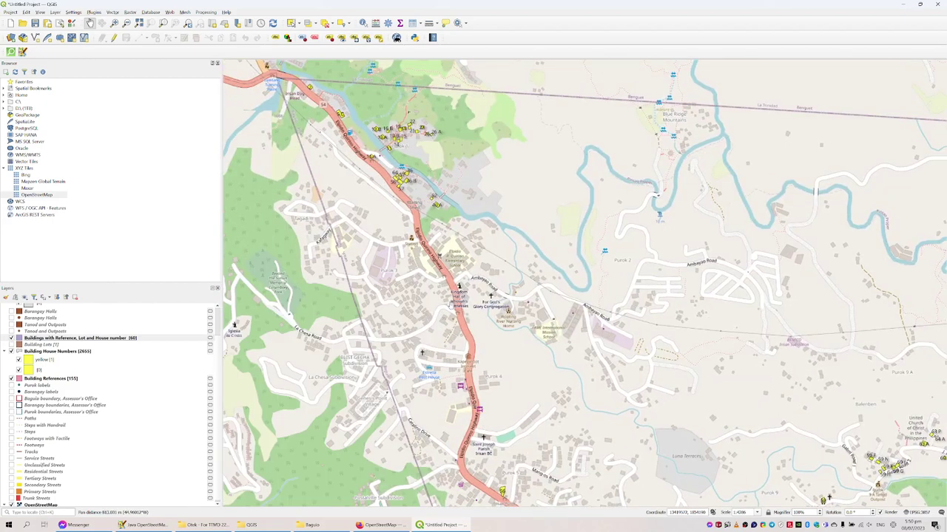
scroll(61, 361, up, 2)
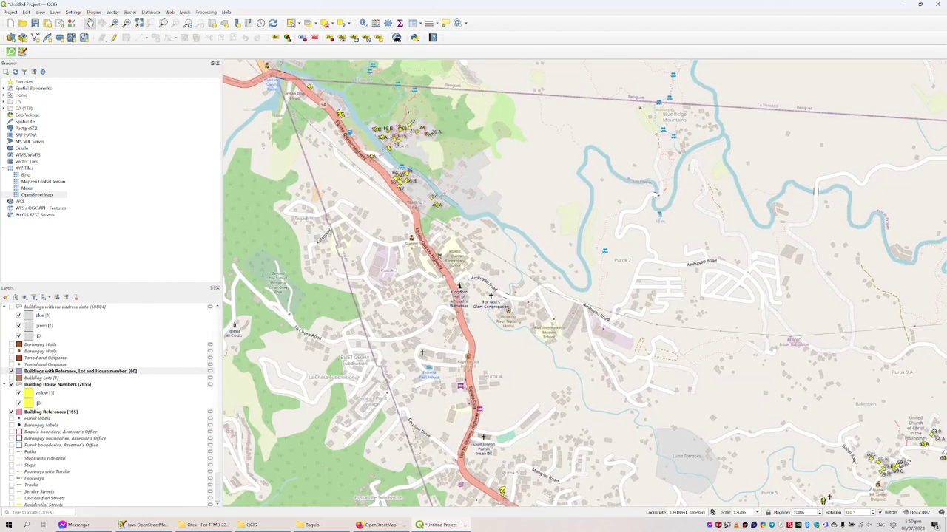
drag(489, 423, 384, 242)
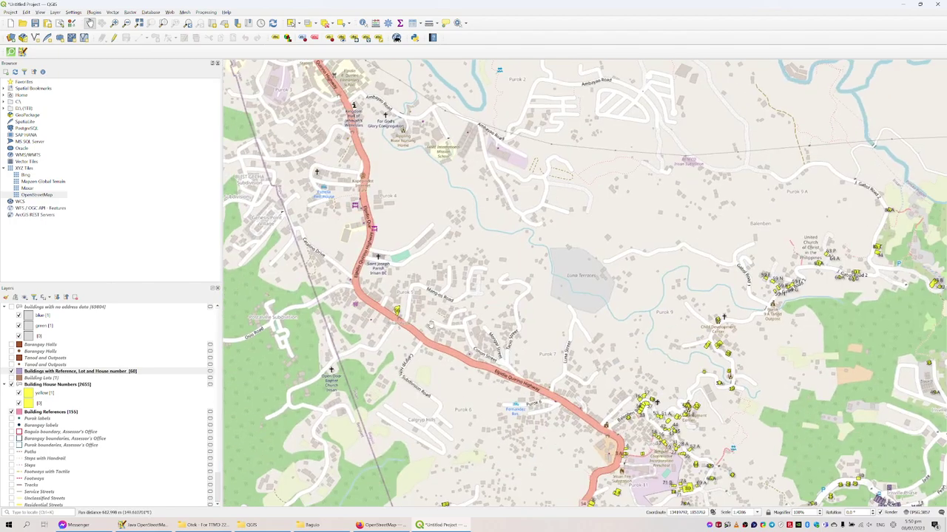
drag(643, 503, 453, 310)
drag(506, 393, 437, 272)
drag(474, 315, 455, 273)
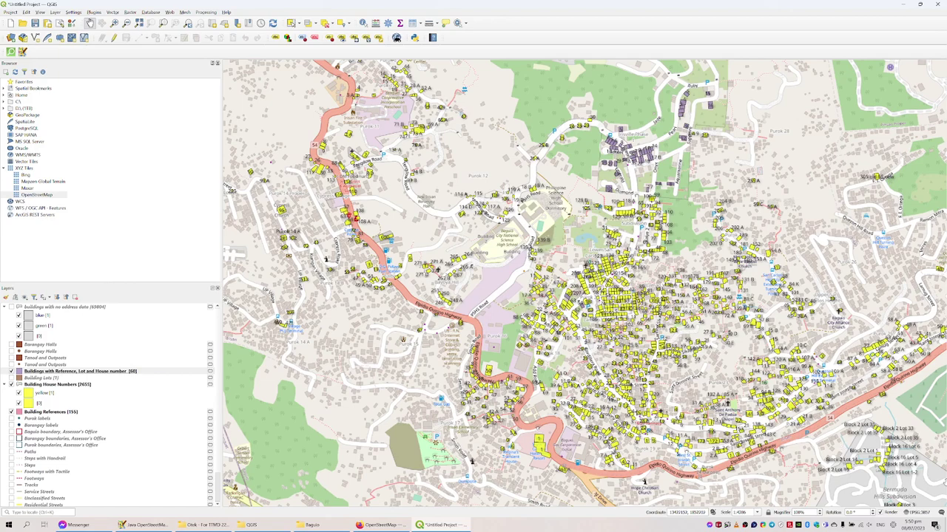
scroll(551, 312, up, 1)
scroll(551, 310, up, 1)
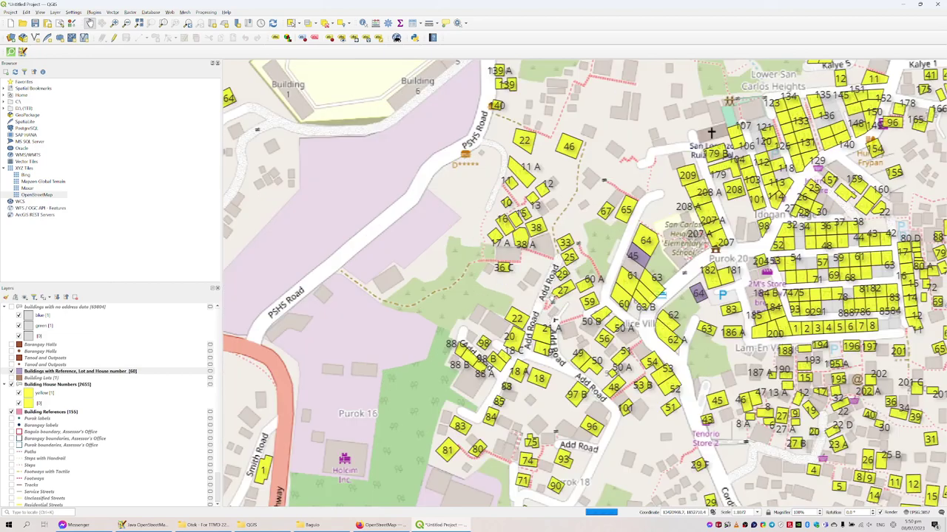
- Label the Building House Numbers layer with the addr:street field
right_click(59, 384)
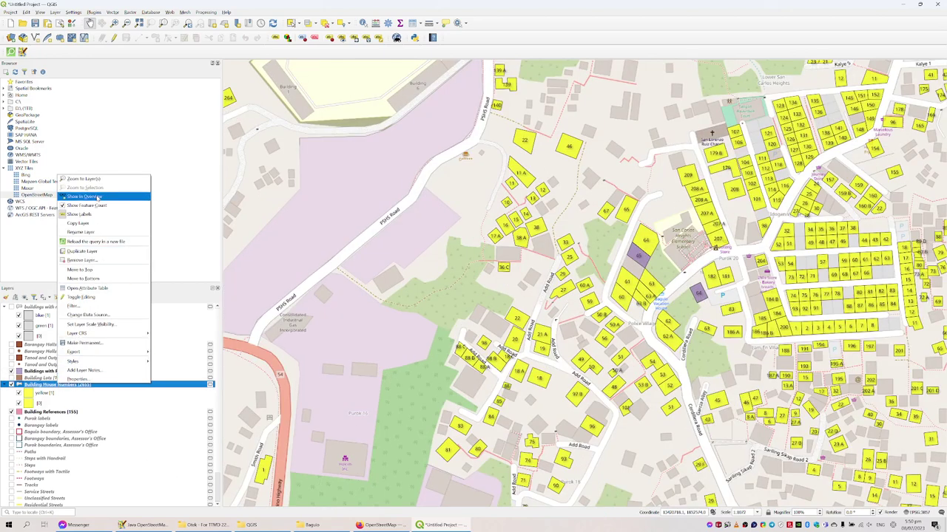
click(88, 378)
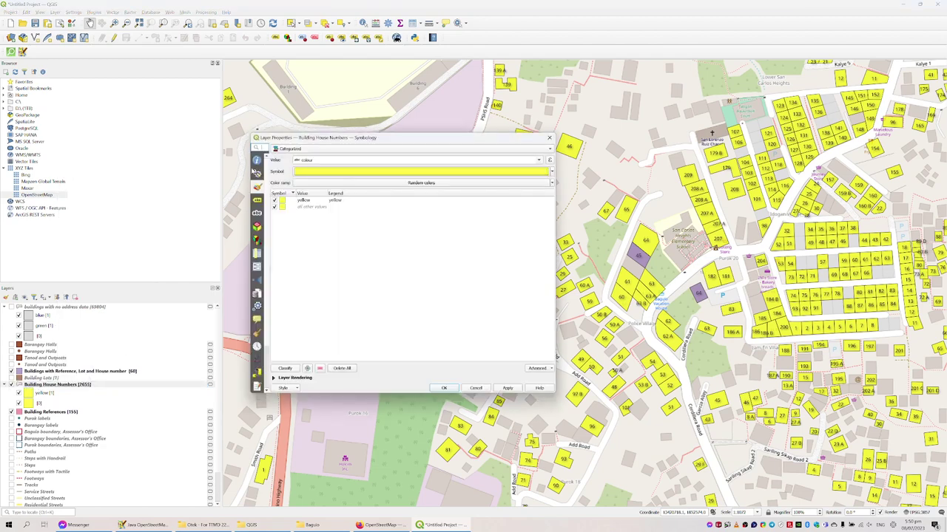
click(257, 200)
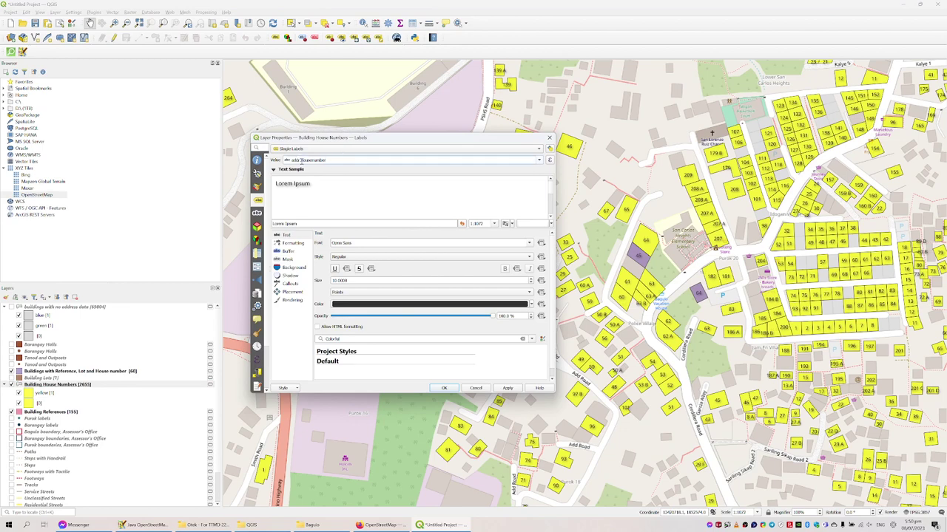
drag(301, 161, 371, 164)
text(stre)
key(BackSpace)
text(t)
click(507, 389)
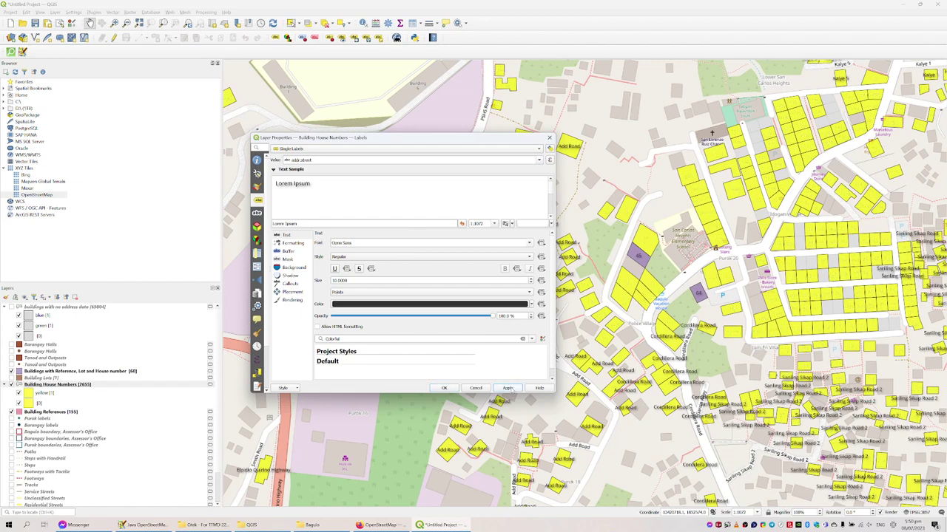
click(444, 388)
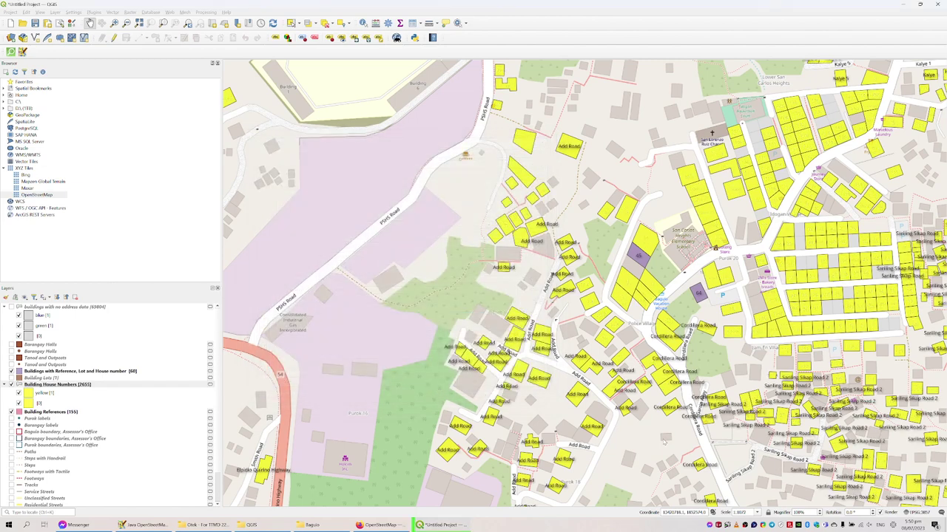
- Examine the street names on the buildings around Cordillera Road, Add Road, Santo Niño Street and Saint Patrick Road
drag(680, 438, 350, 208)
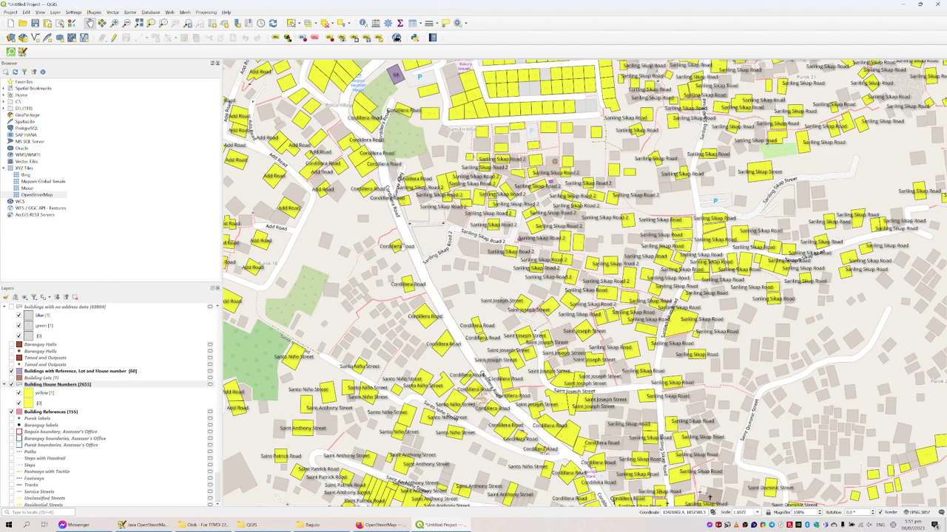
drag(362, 152, 462, 191)
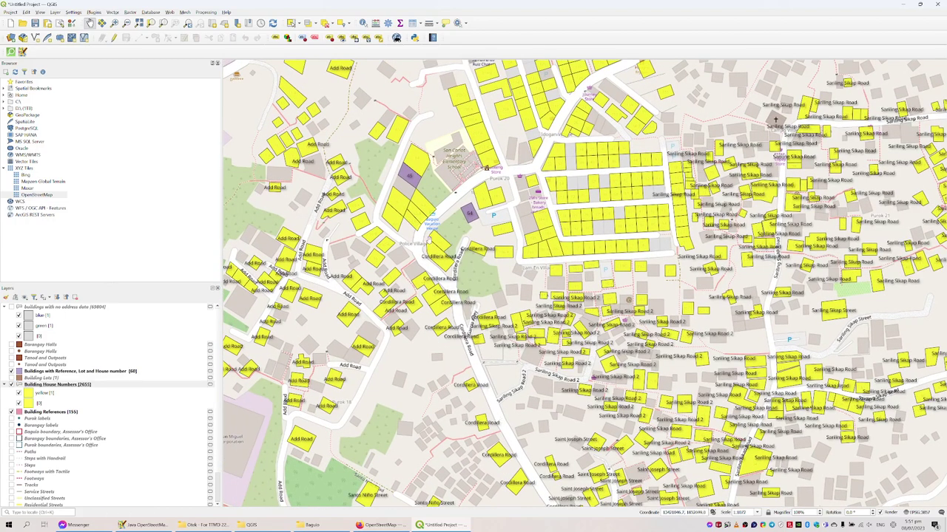
drag(355, 403, 444, 334)
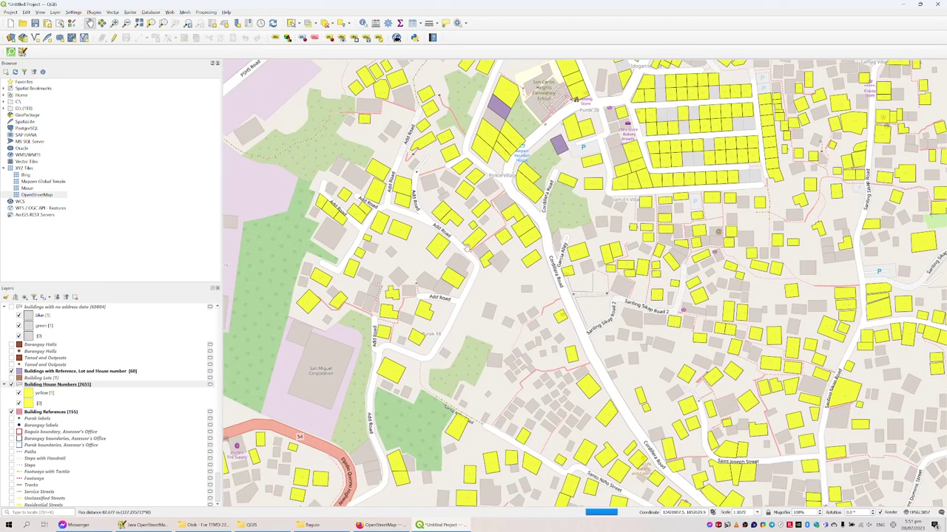
drag(417, 410, 462, 252)
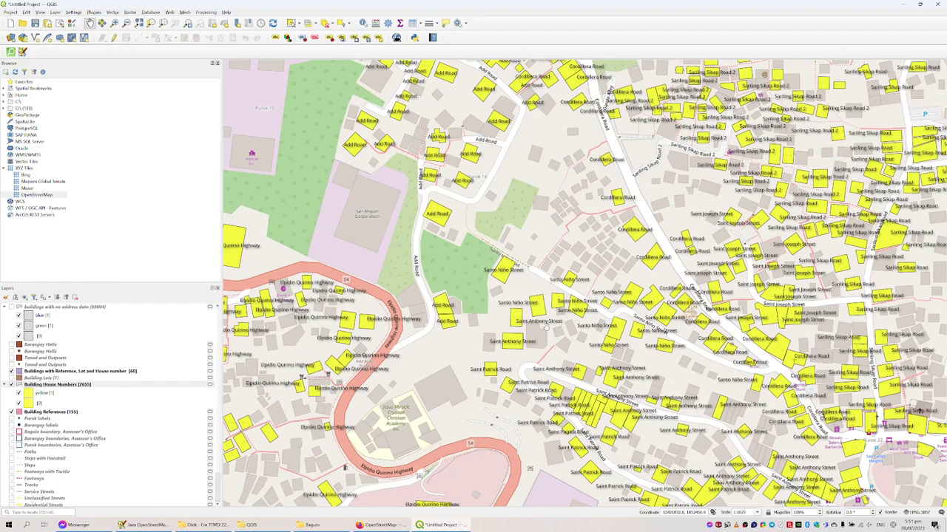
drag(542, 411, 437, 285)
drag(598, 410, 543, 308)
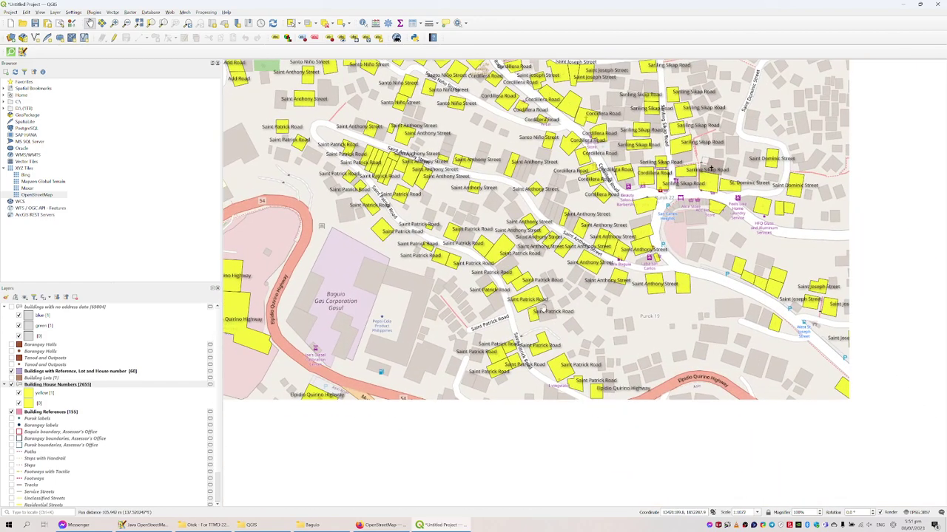
- Label the Building House Numbers layer with the addr:neighbourhood field
right_click(65, 386)
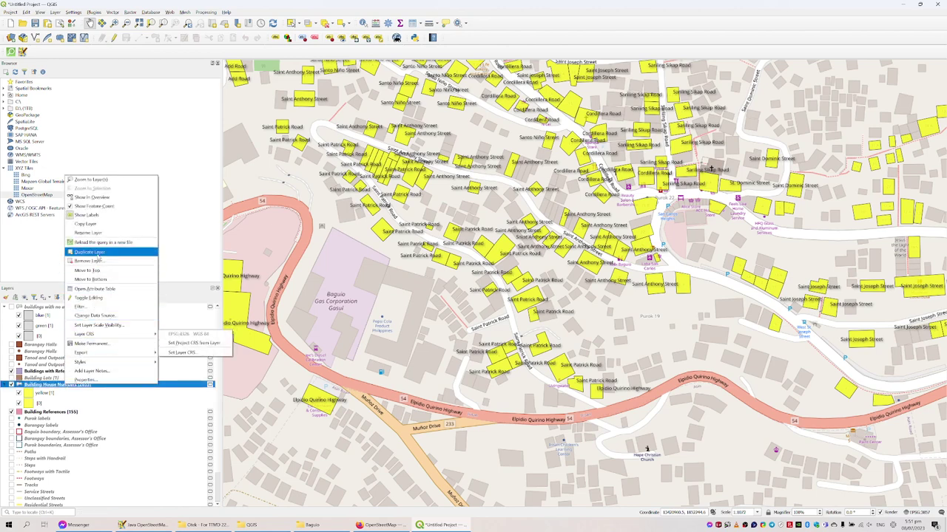
click(98, 383)
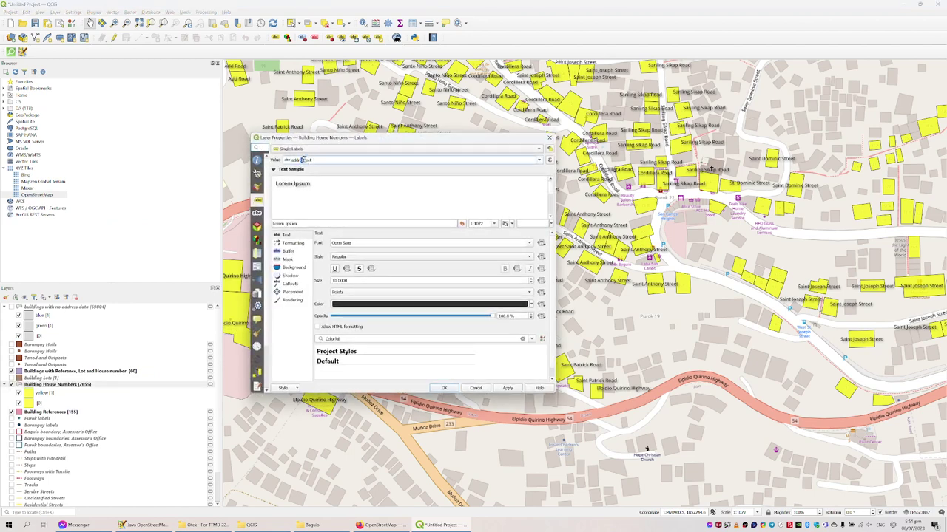
drag(301, 160, 329, 160)
text(co)
click(356, 159)
click(507, 389)
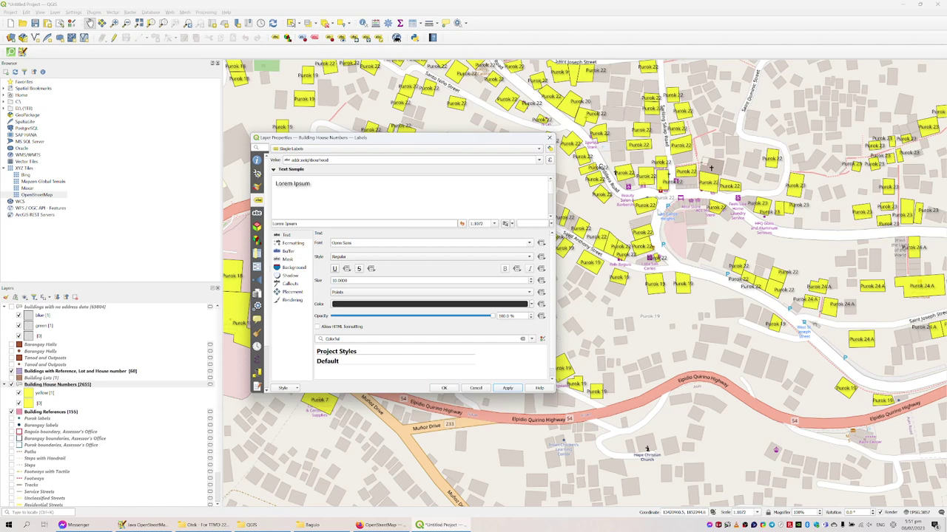
click(451, 387)
- Examine the purok labels on the buildings from Saint Joseph Street north to the San Carlos Heights blocks
scroll(581, 197, up, 2)
right_click(581, 198)
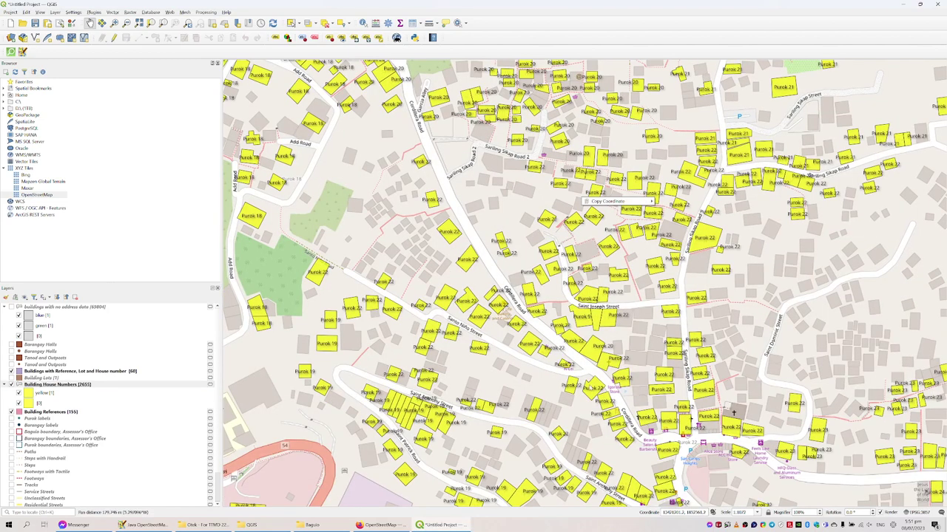
click(552, 255)
right_click(543, 175)
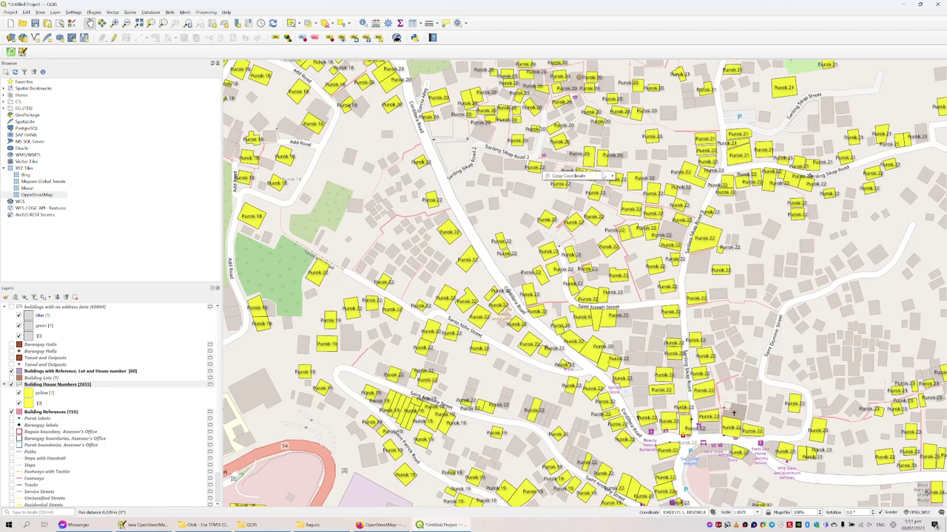
click(639, 146)
drag(658, 103, 670, 295)
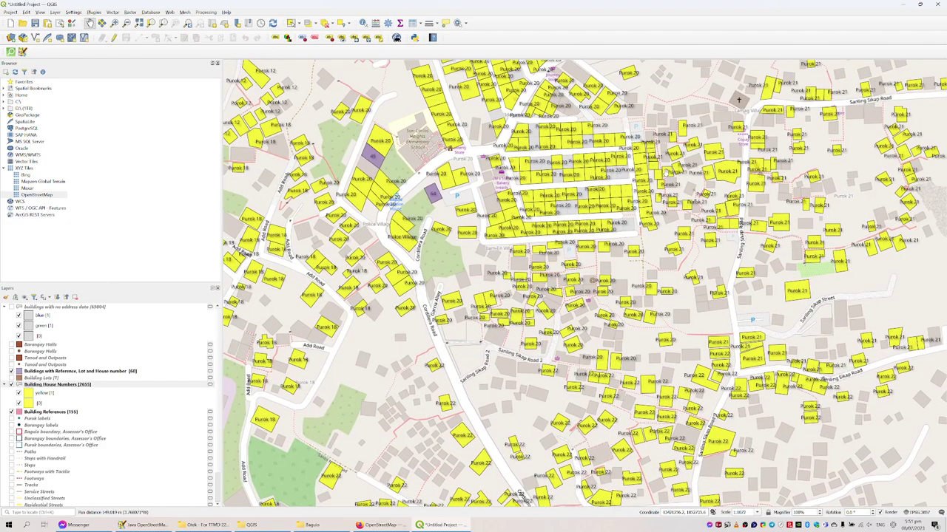
drag(704, 62, 621, 327)
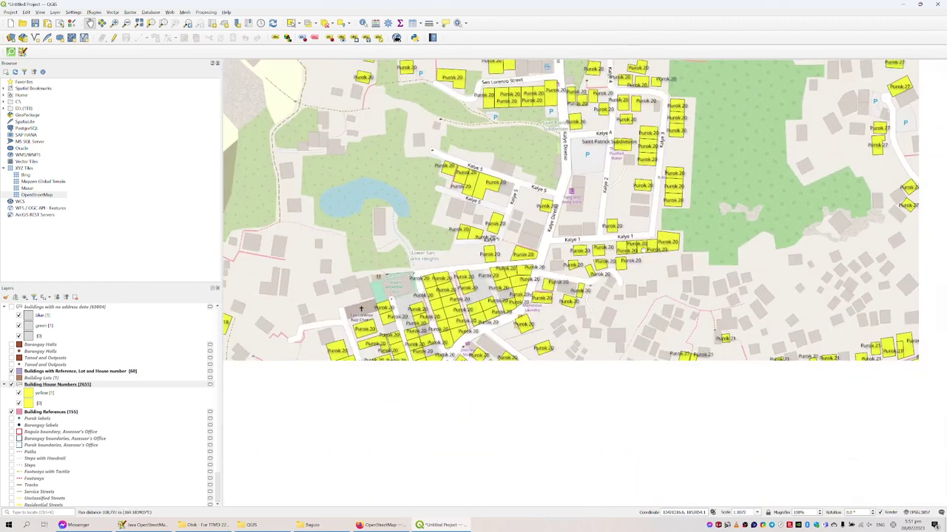
drag(628, 371, 598, 308)
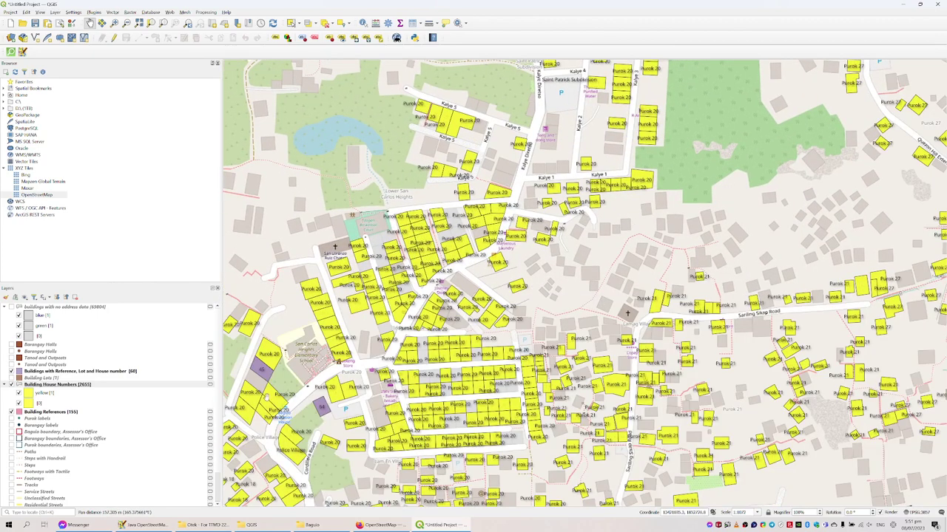
- Label the Building House Numbers layer with the addr:place field and uncover the village labels behind the properties dialog
right_click(61, 387)
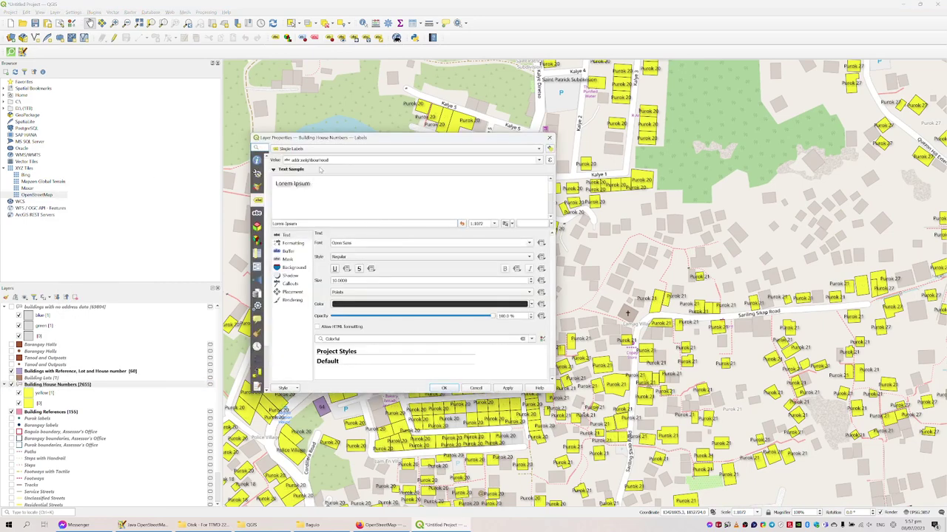
drag(303, 160, 330, 160)
text(pe)
click(507, 389)
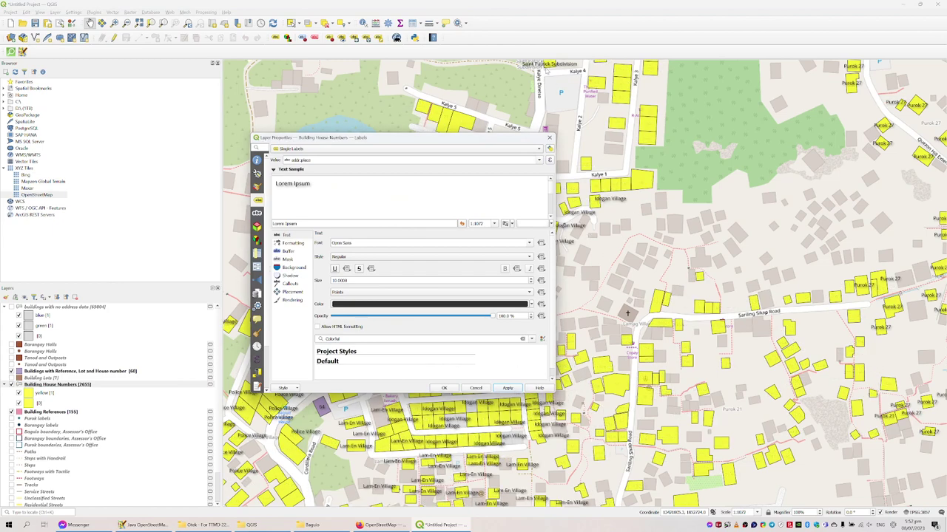
drag(460, 141, 804, 139)
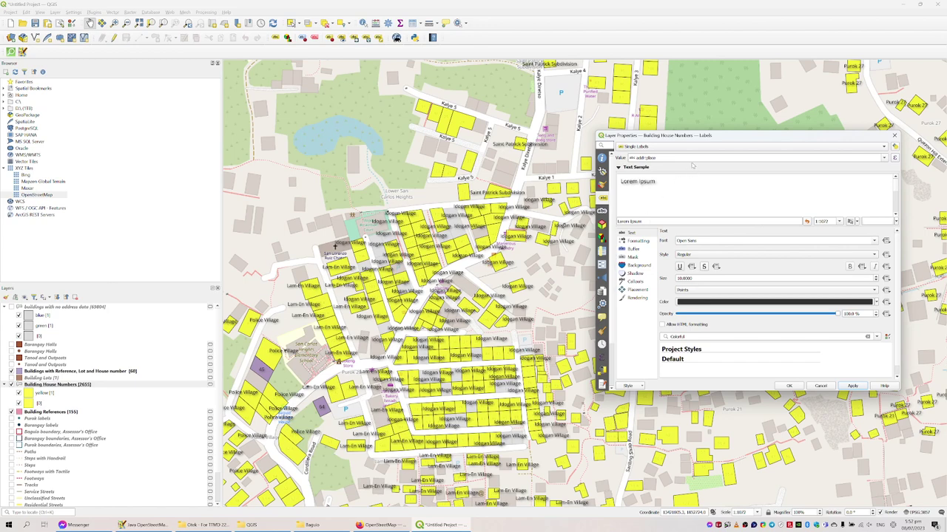
click(694, 158)
drag(646, 158, 745, 157)
key(BackSpace)
click(884, 158)
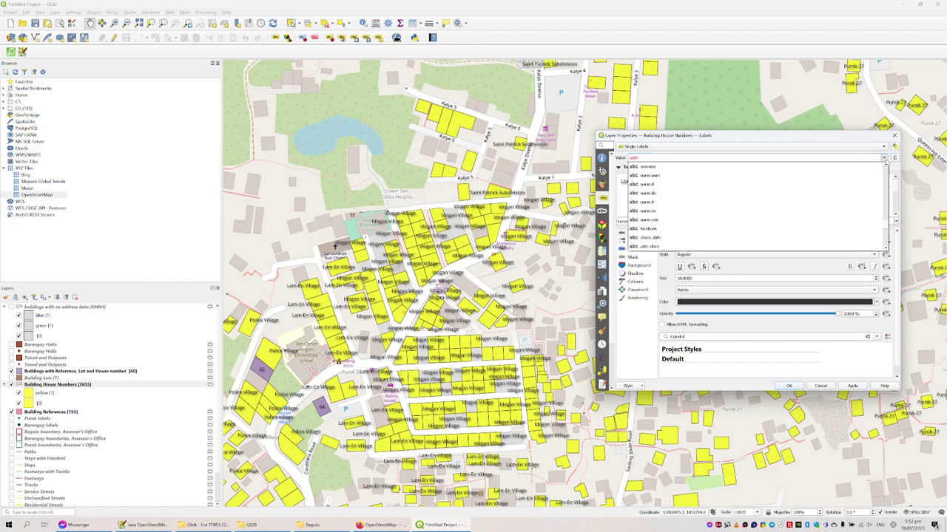
click(733, 139)
click(821, 385)
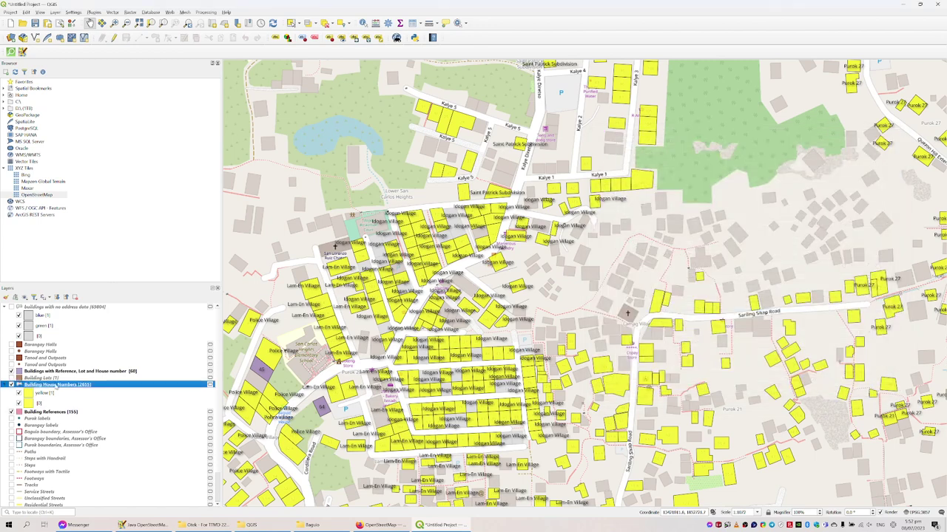
- Hide the Building House Numbers, Buildings with Reference, Lot and House number, and OpenStreetMap layers
click(12, 385)
click(12, 372)
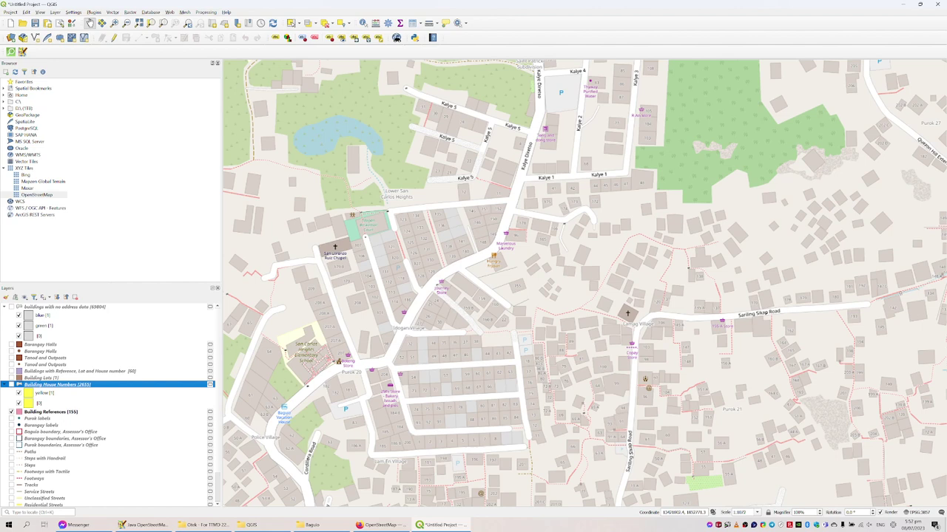
scroll(57, 434, down, 2)
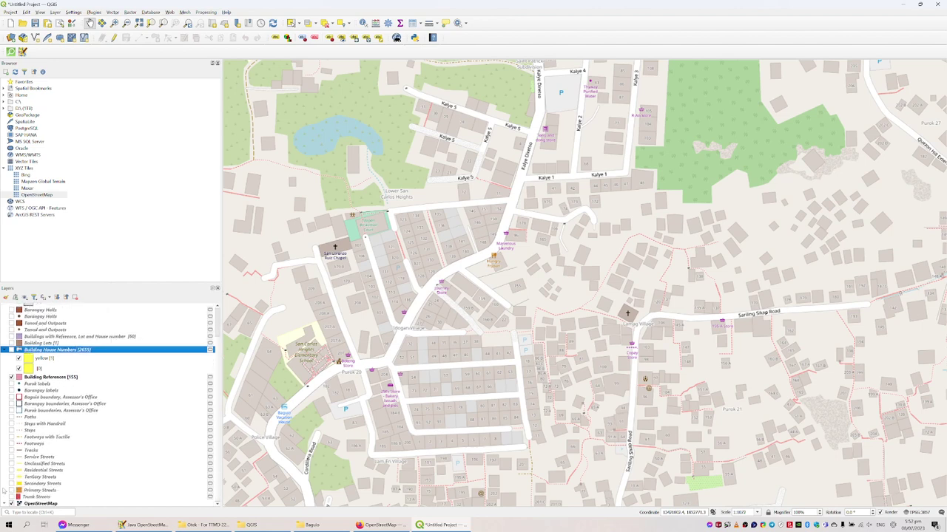
click(11, 504)
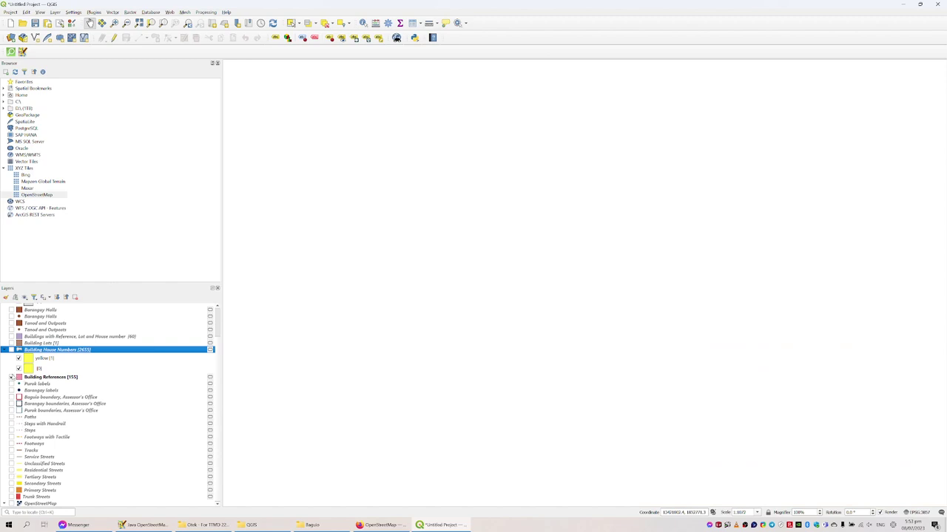
- Show the Building House Numbers, Building Lots, and Buildings with Reference, Lot and House number layers together in a wide view
click(11, 378)
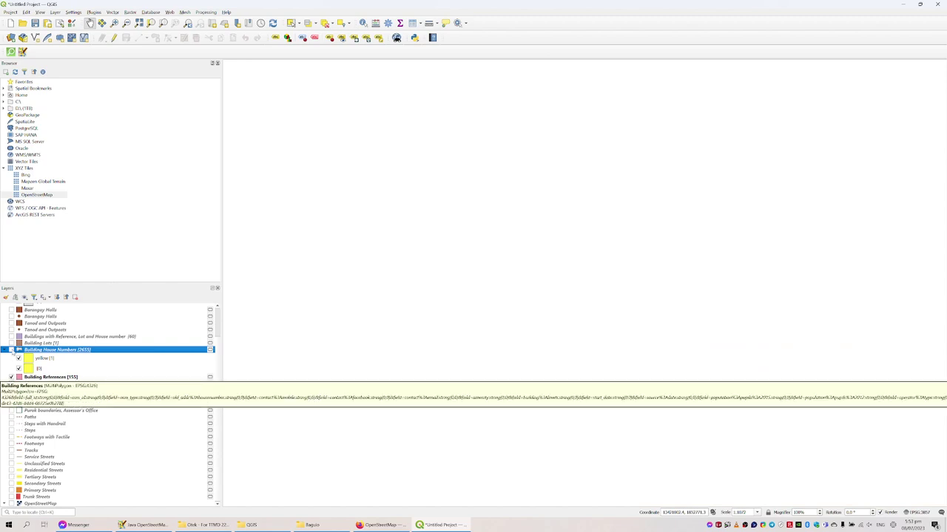
click(11, 350)
scroll(649, 249, down, 2)
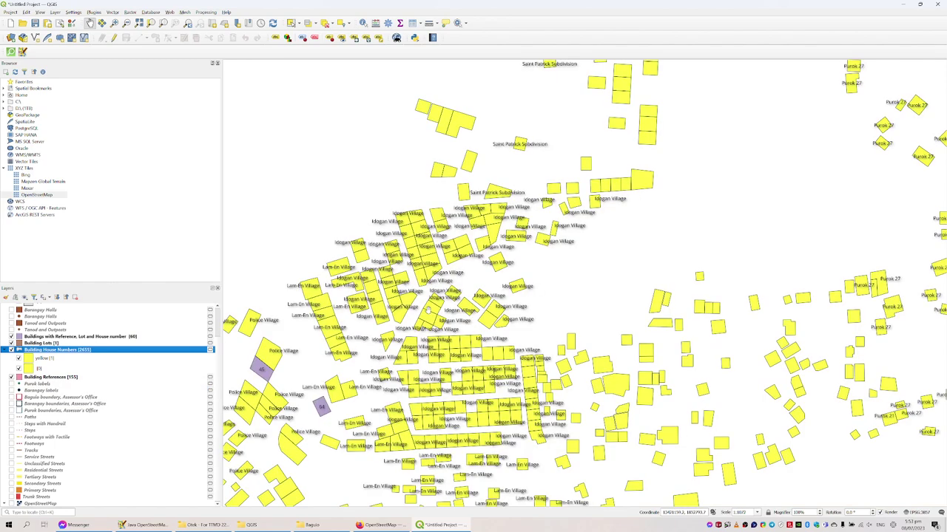
scroll(650, 248, down, 2)
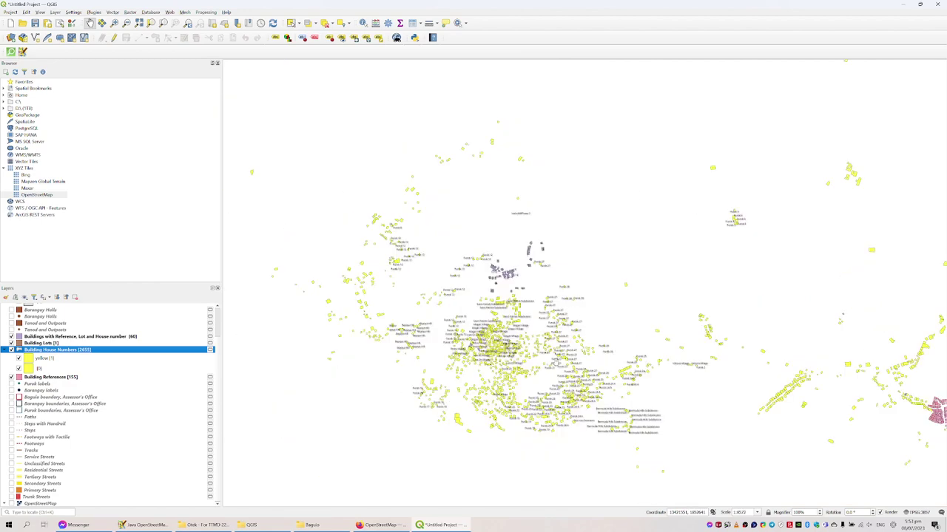
- Look over the labelled buildings farther southeast, and switch to Java OpenStreetMap Editor to hide the Bing aerial imagery layer
drag(690, 382, 560, 287)
drag(596, 379, 515, 329)
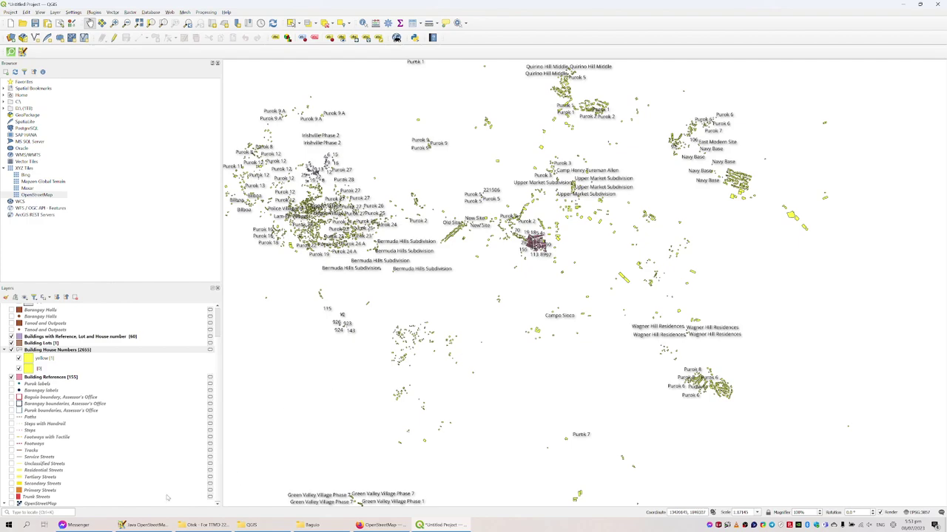
click(139, 527)
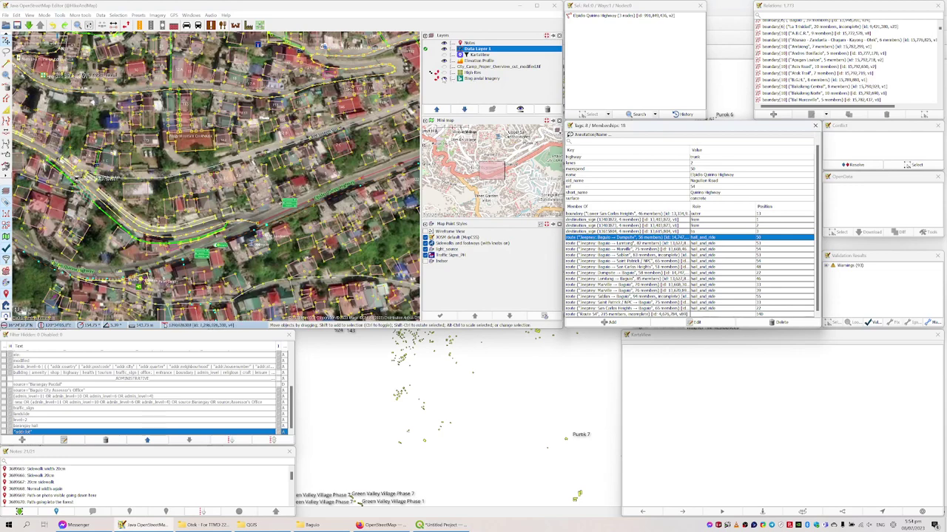
click(444, 78)
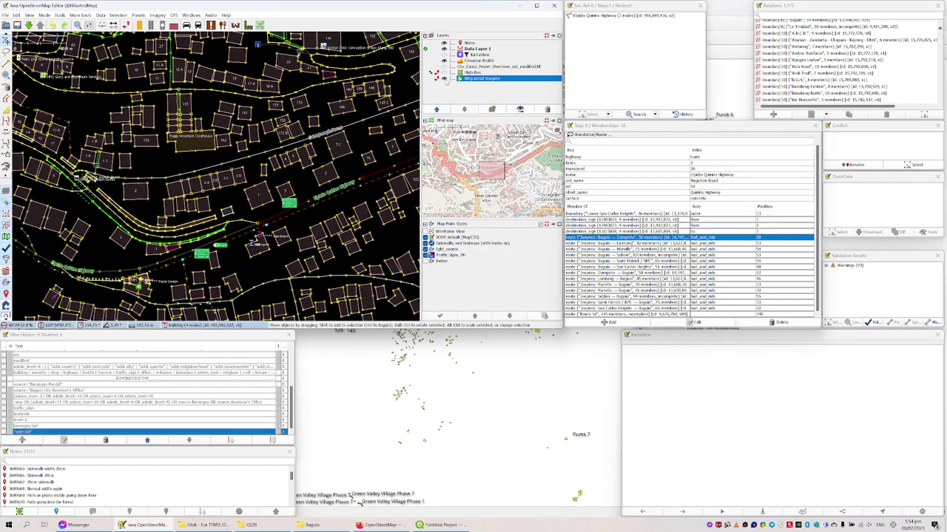
click(444, 79)
click(444, 79)
click(444, 79)
click(444, 79)
- Examine the mapped buildings, roads and signs from Elpidio Quirino Highway east past the city cemetery to the city centre
scroll(325, 146, down, 1)
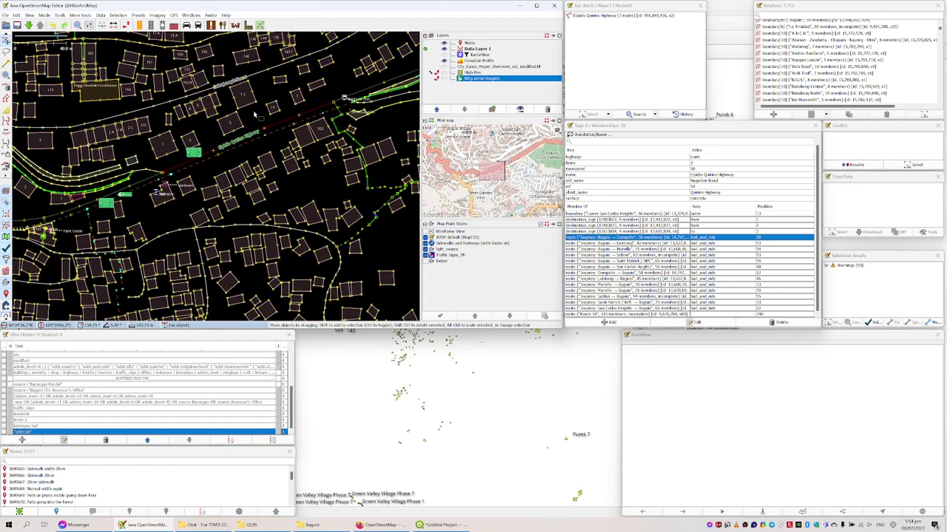
scroll(160, 249, up, 2)
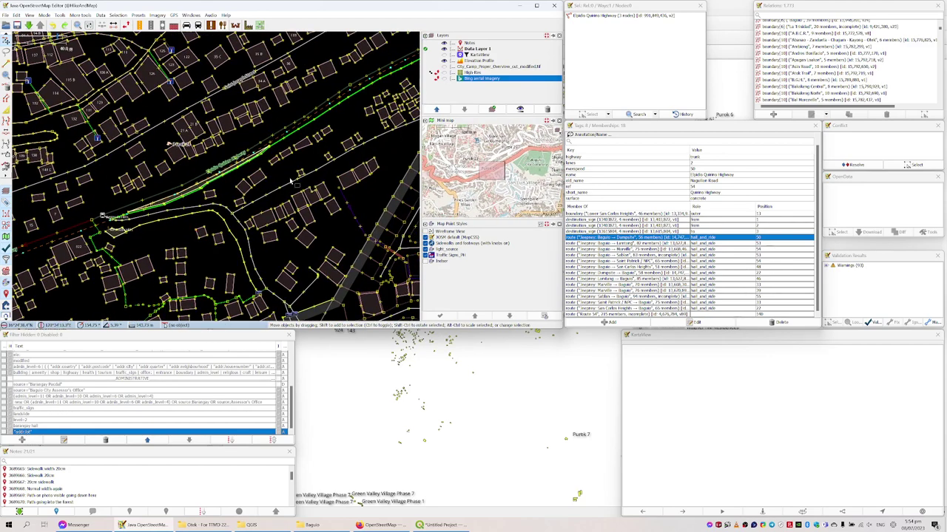
scroll(327, 133, up, 2)
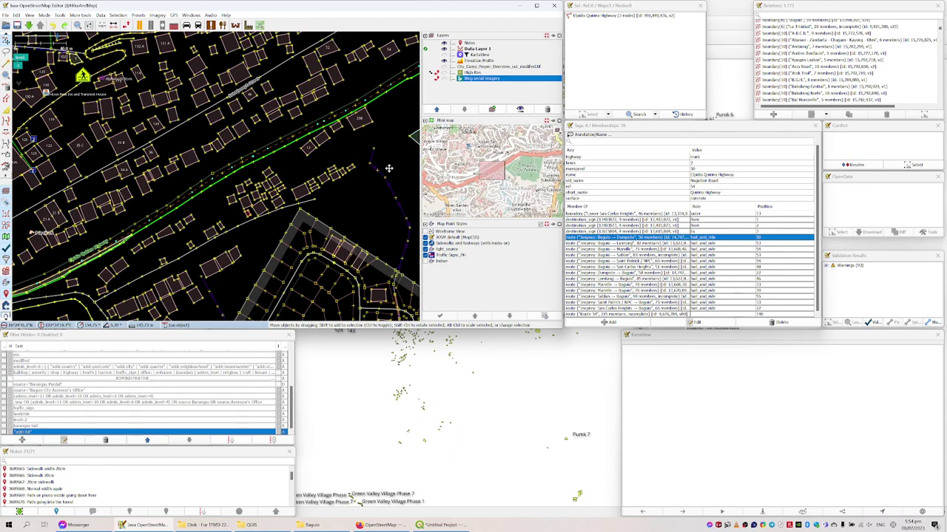
scroll(318, 240, down, 2)
scroll(308, 252, down, 2)
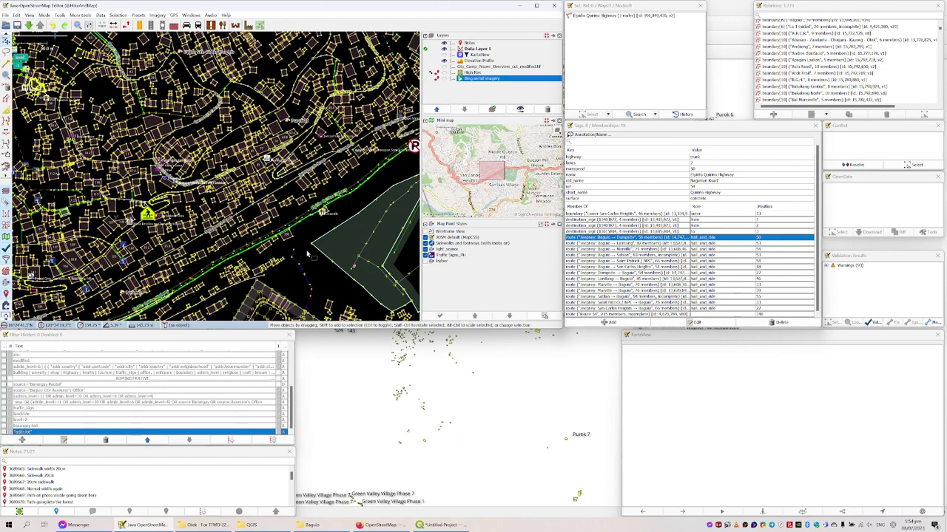
scroll(335, 194, up, 3)
drag(335, 194, 184, 252)
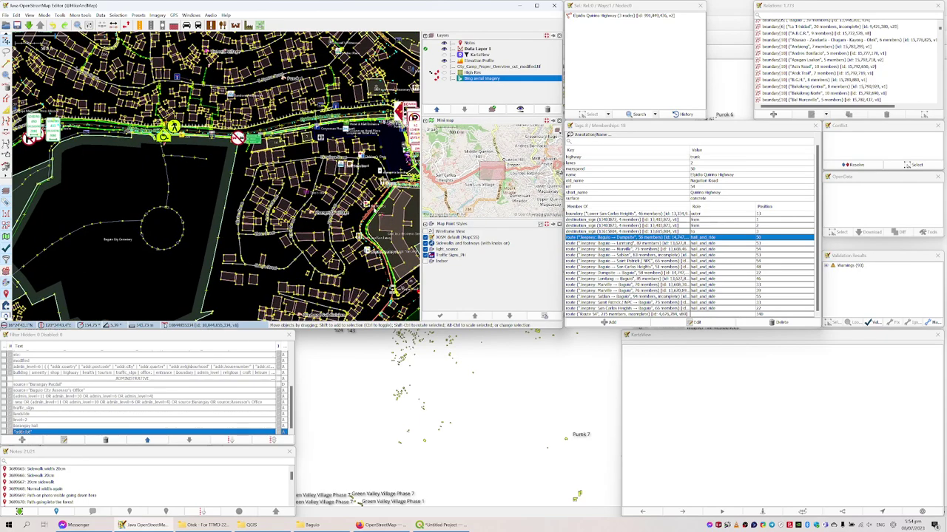
drag(379, 213, 222, 168)
drag(319, 168, 170, 183)
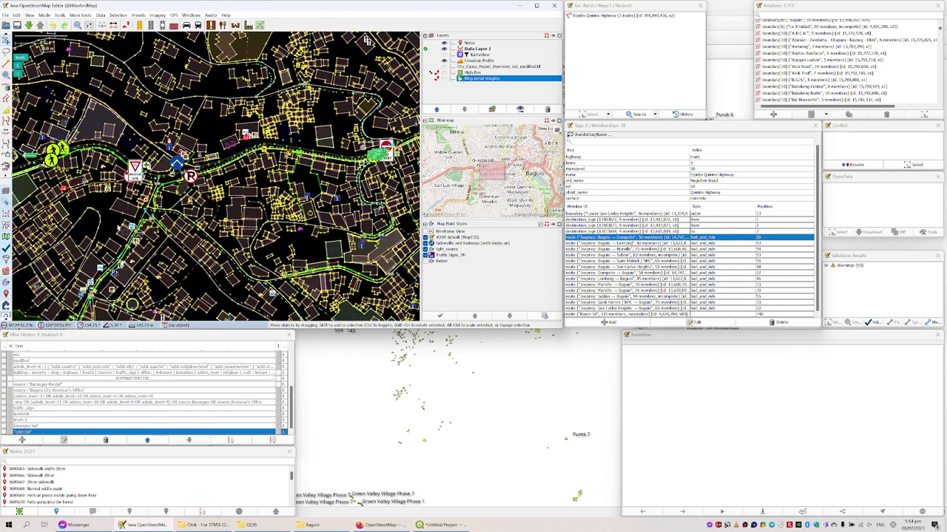
drag(332, 170, 170, 185)
drag(357, 187, 158, 183)
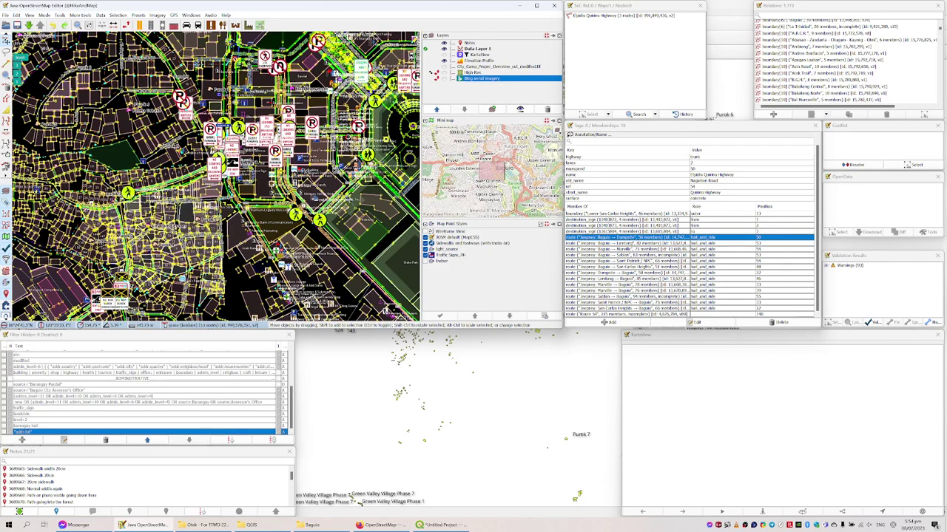
- Select the fire hydrant at the street crossing beside Sizzling Plate and inspect its diameter and pressure tags
scroll(192, 221, up, 3)
scroll(193, 221, down, 2)
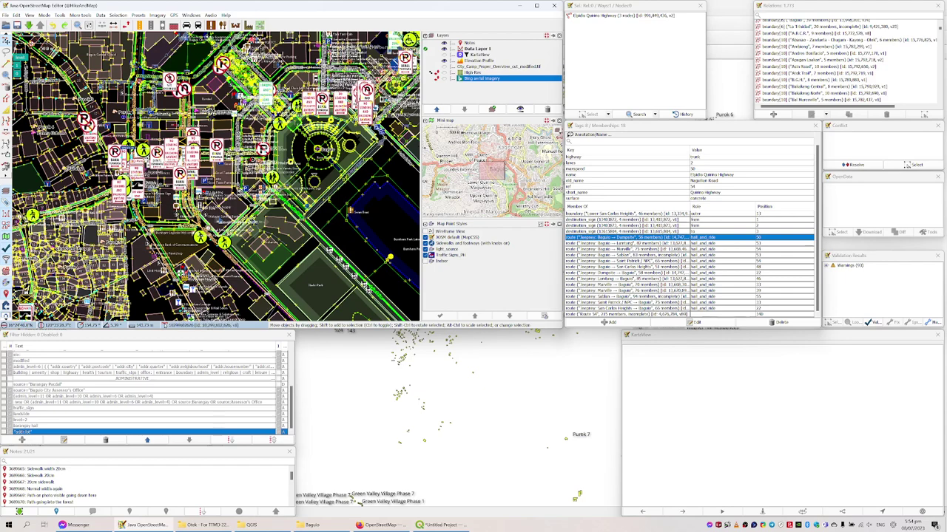
scroll(170, 151, up, 4)
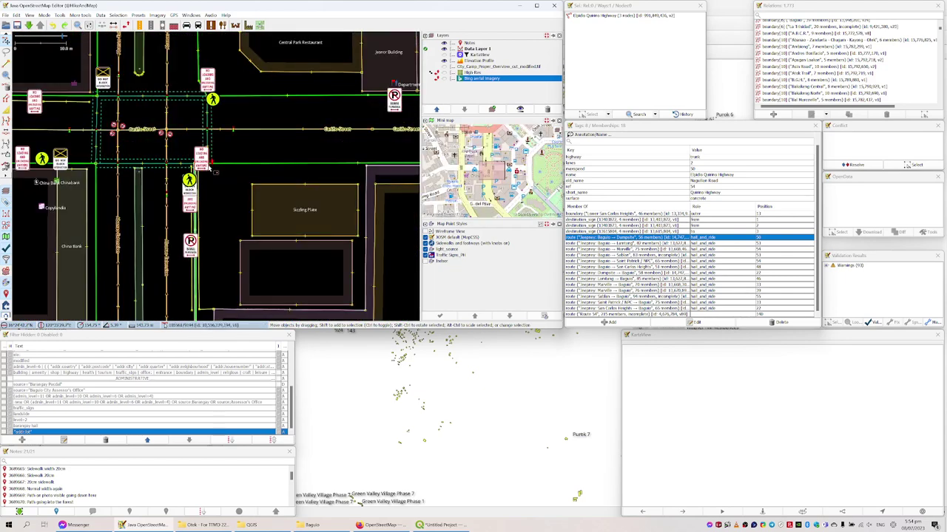
click(213, 166)
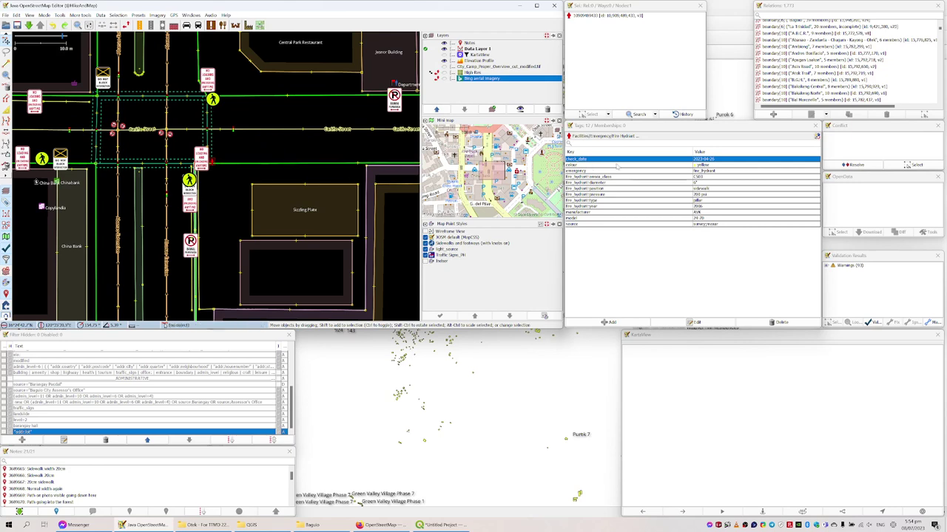
click(649, 183)
click(645, 195)
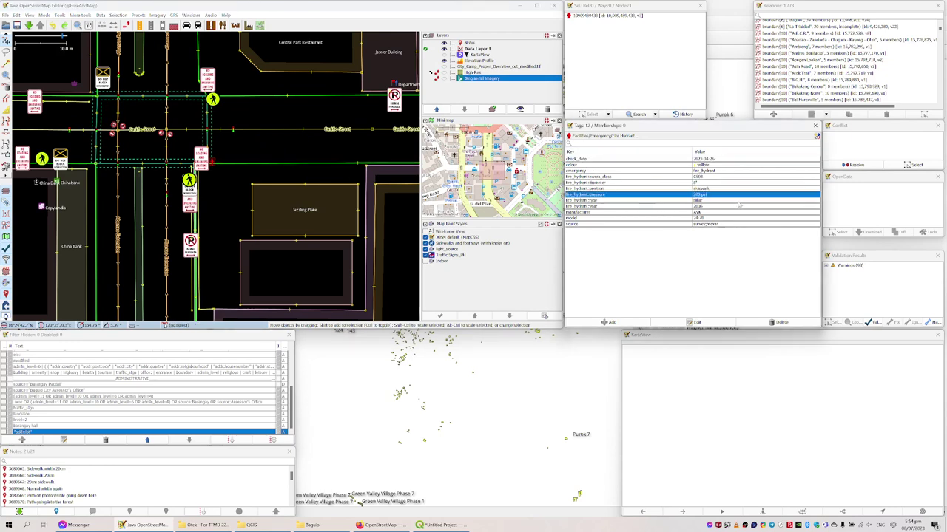
- Inspect the hydrant's manufacturer, model, year and colour tags, and deselect it to view the surrounding blocks
click(602, 212)
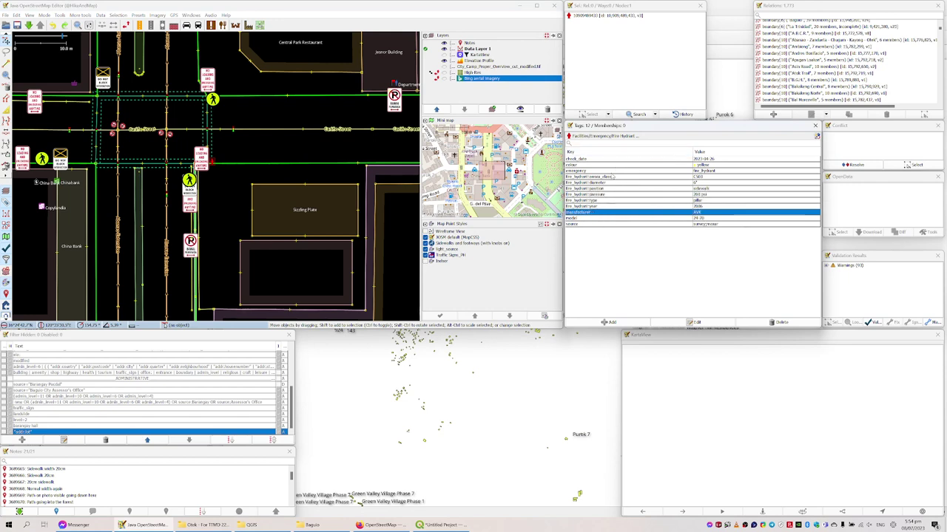
click(588, 218)
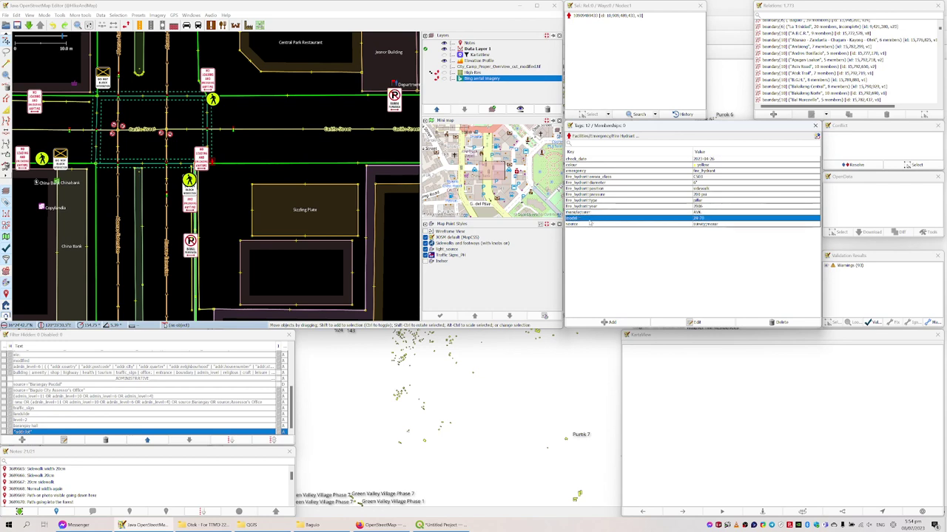
click(684, 206)
click(668, 212)
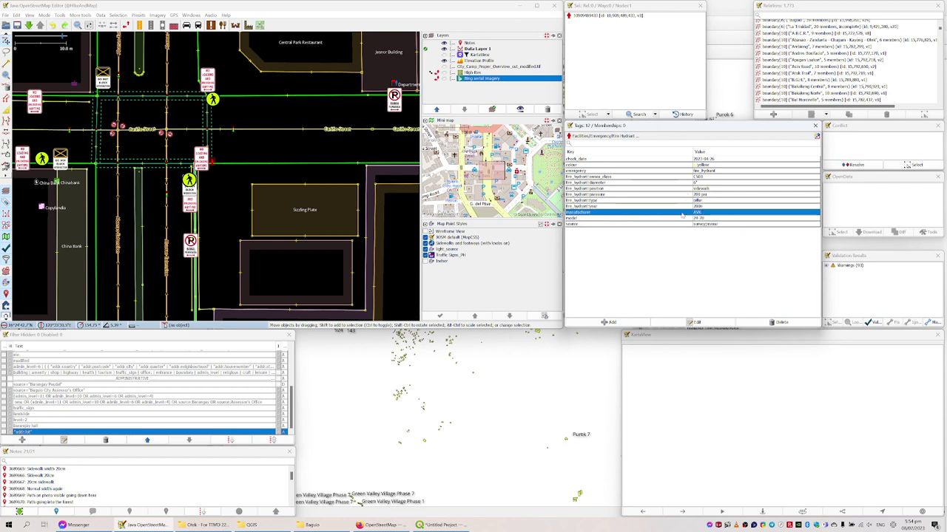
click(654, 167)
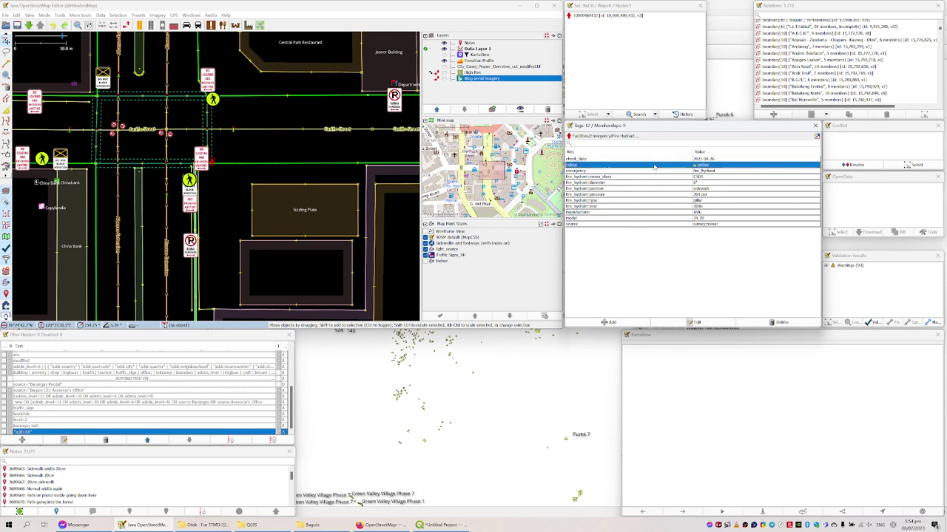
right_click(653, 166)
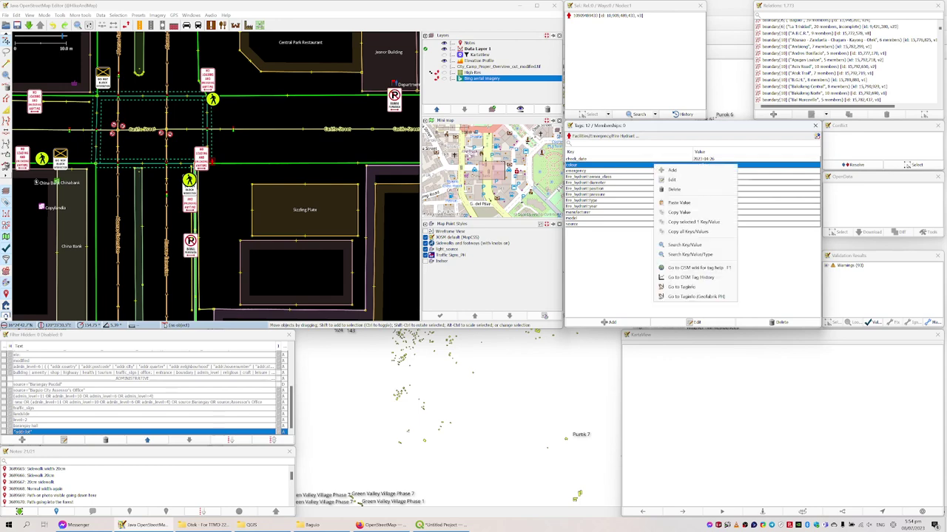
click(333, 124)
scroll(318, 118, down, 2)
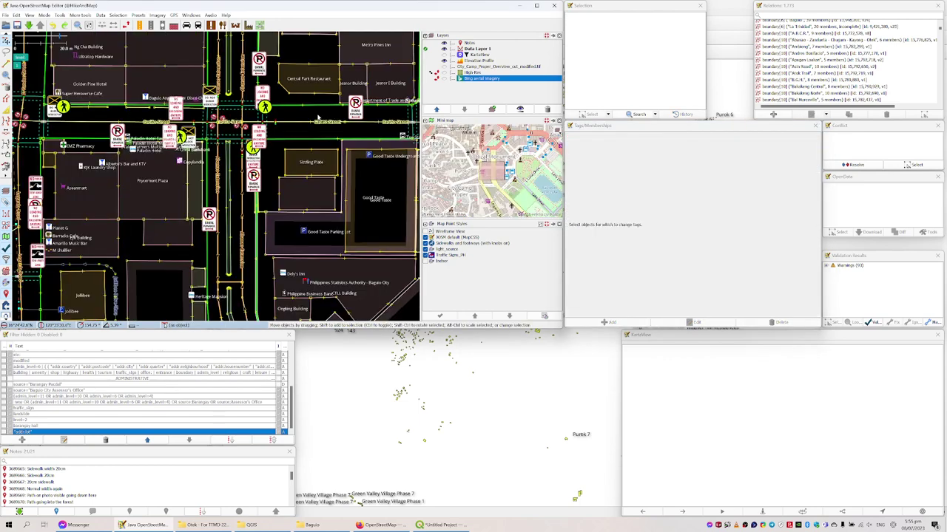
scroll(318, 118, down, 2)
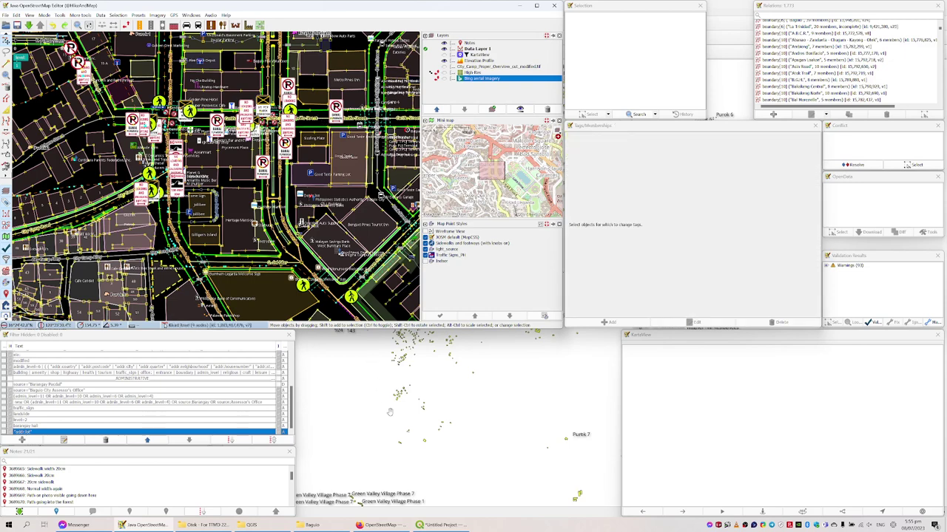
- Switch to QGIS, view the map presets in QuickOSM, and close the QuickOSM dialog
click(441, 525)
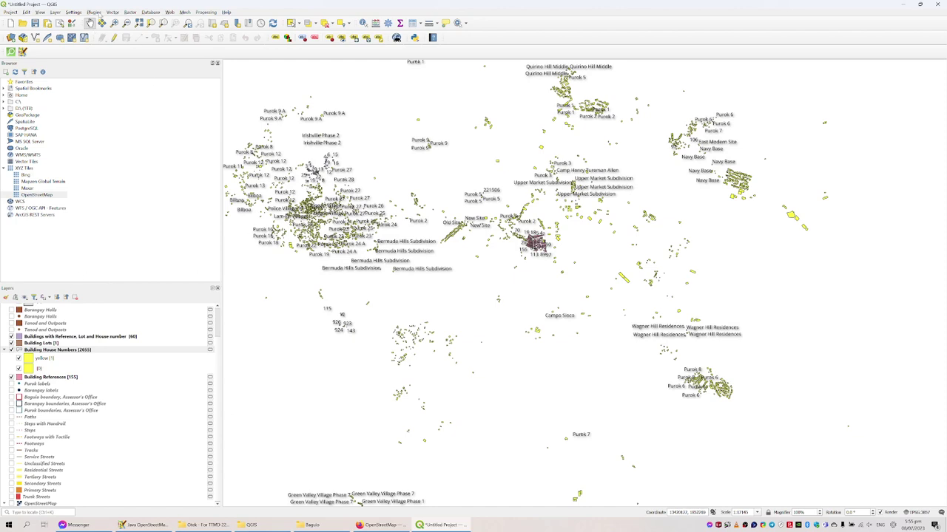
click(112, 12)
mouse_move(151, 24)
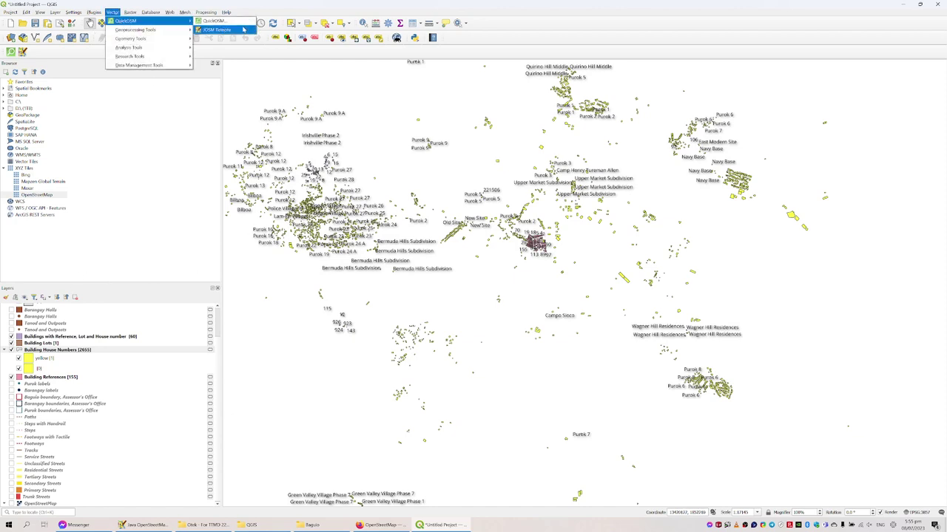
key(Escape)
key(Escape)
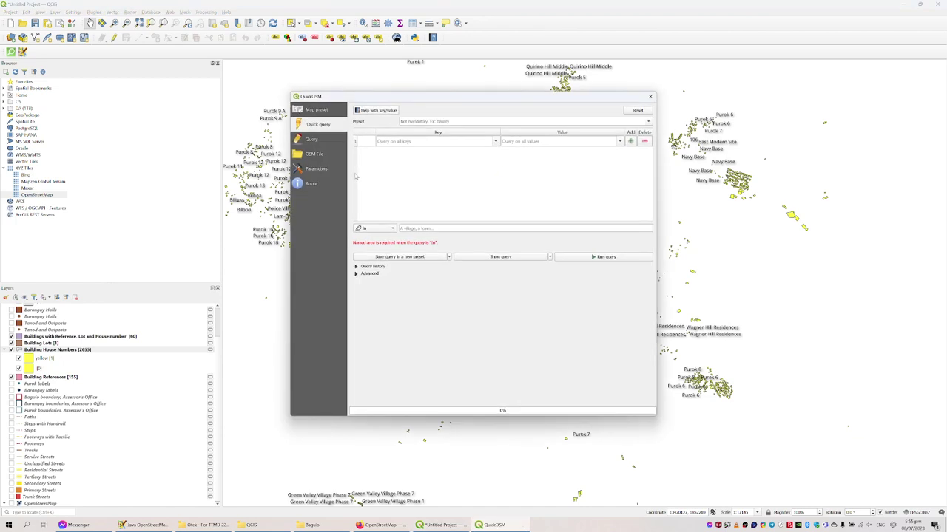
click(330, 112)
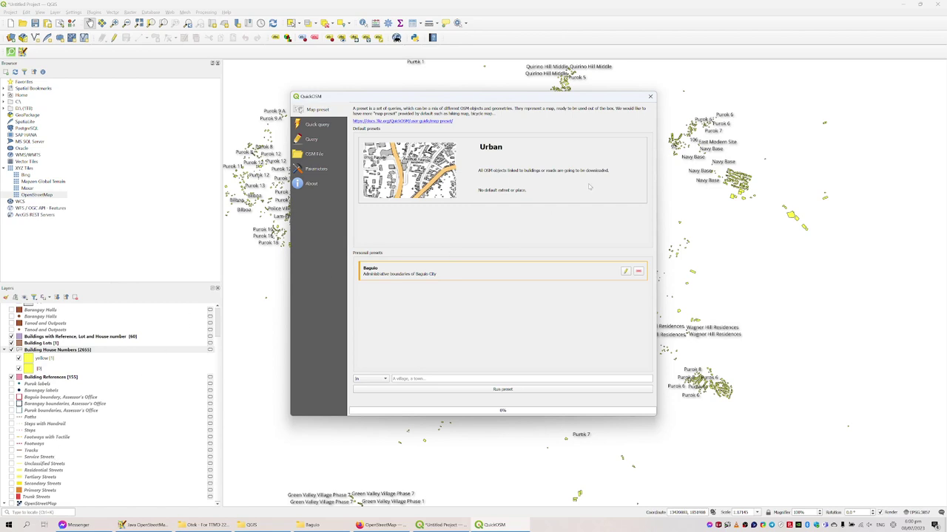
click(650, 96)
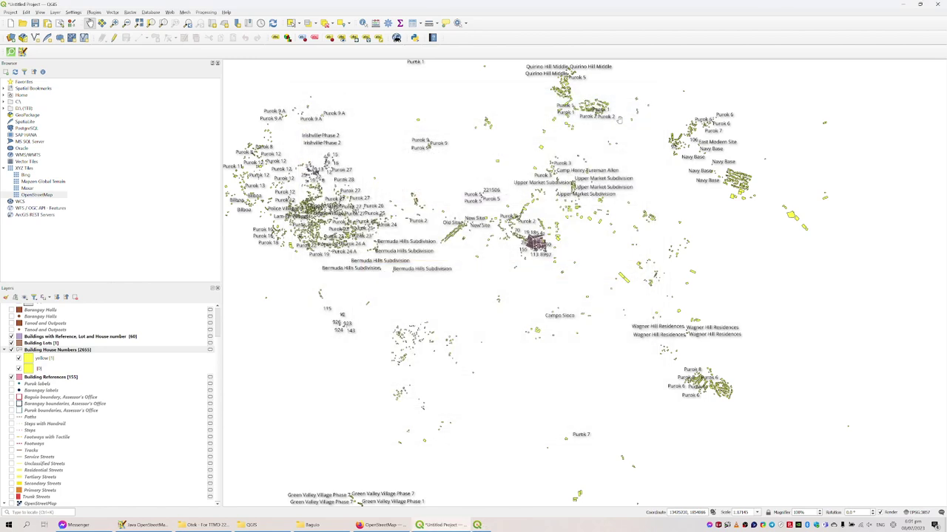